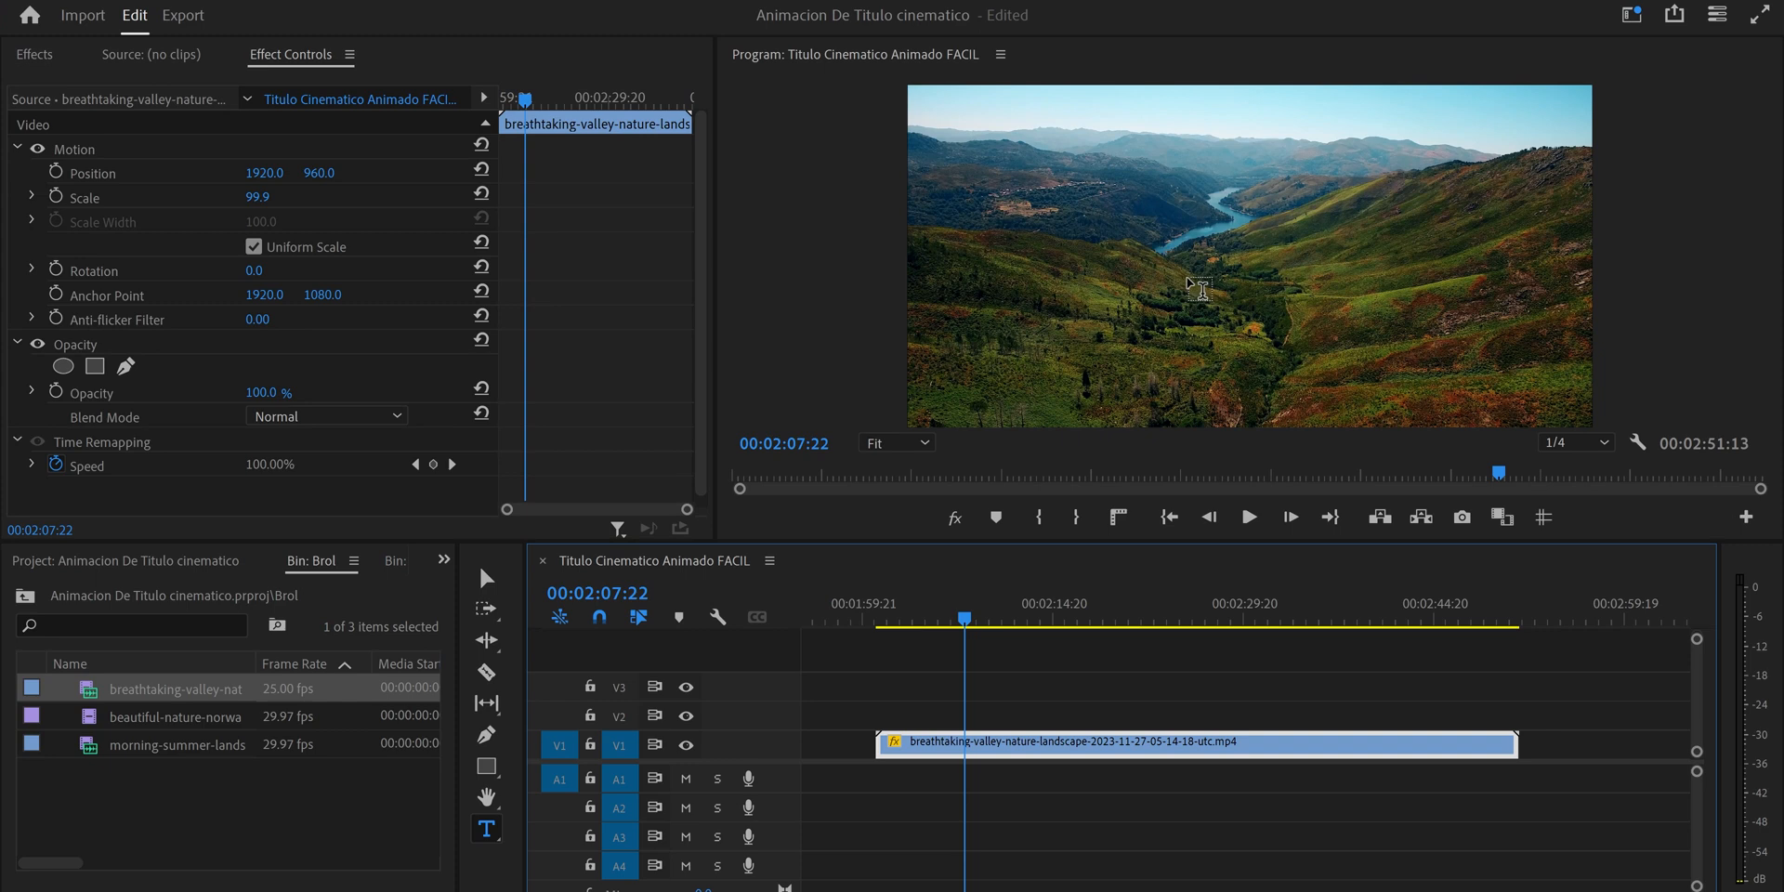
- Add the text "CINEMATIC TITLE" over the landscape video and set its font to Montserrat ExtraBold
left_click(1187, 275)
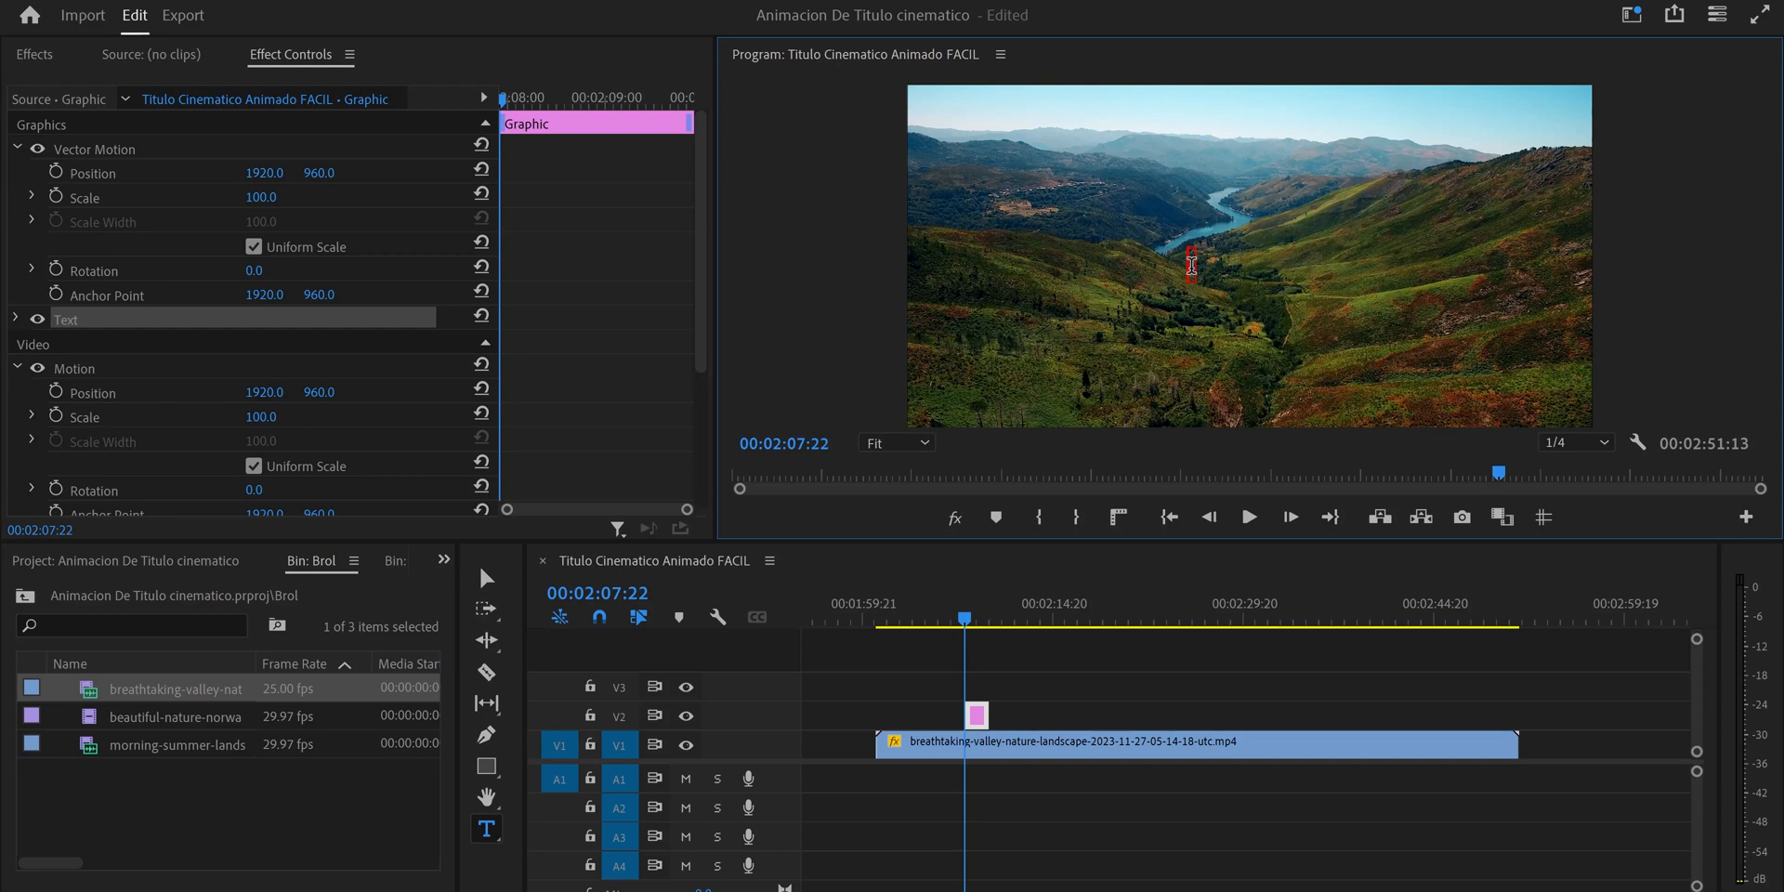
type("CINEMATIC TITLE")
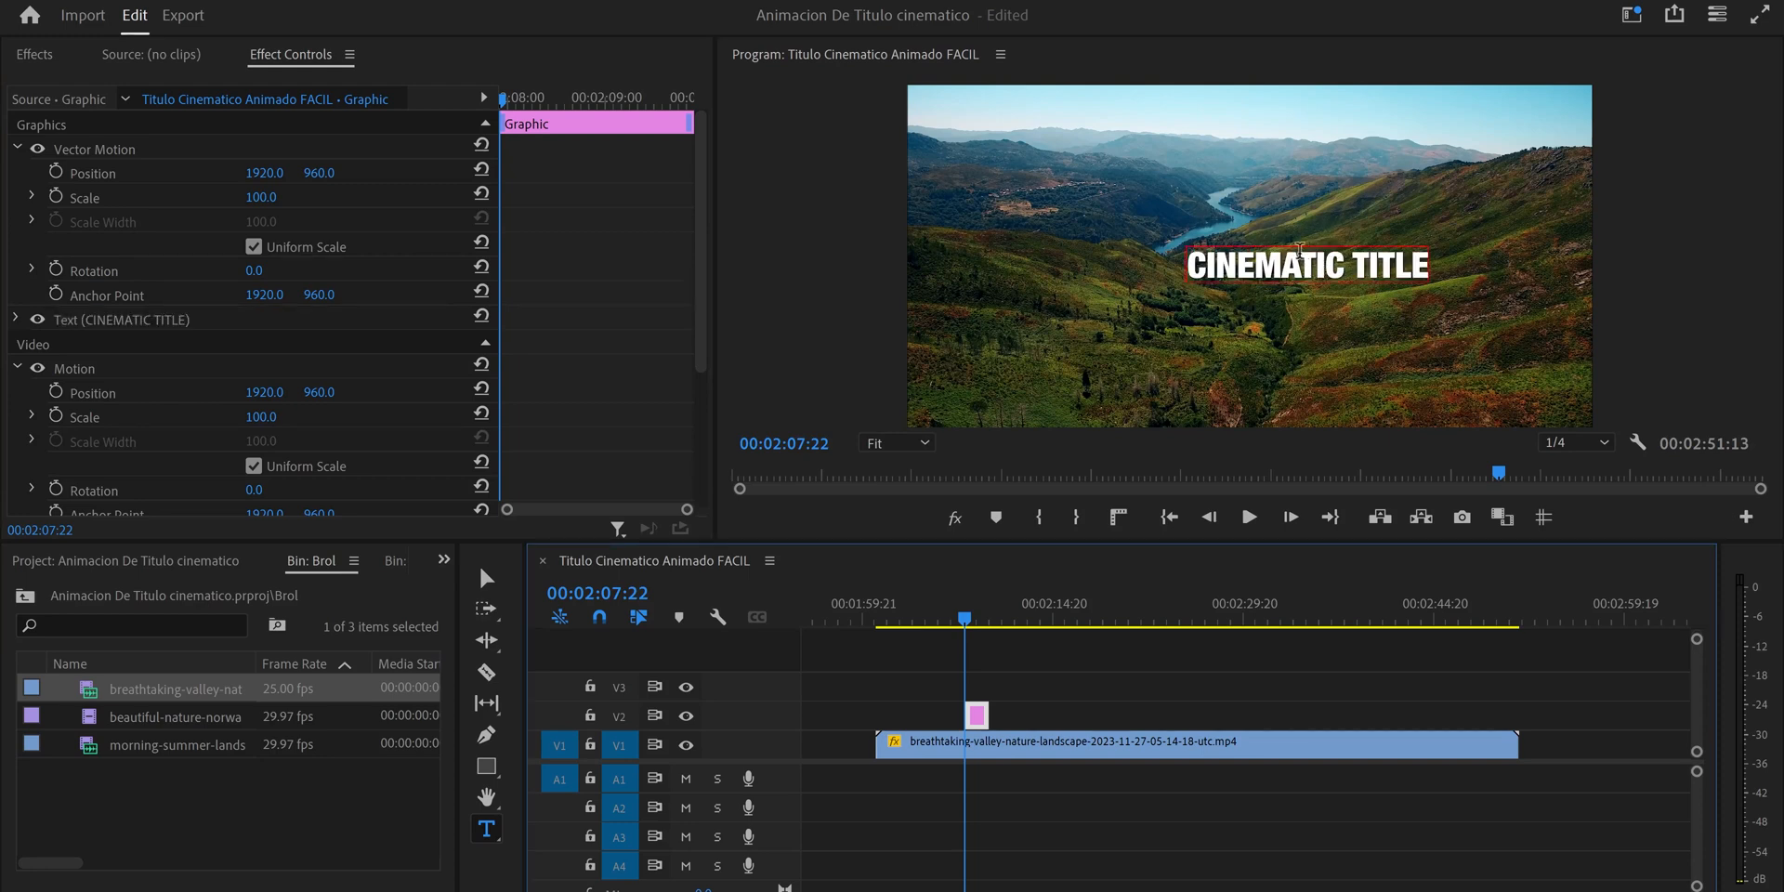
triple_click(1296, 259)
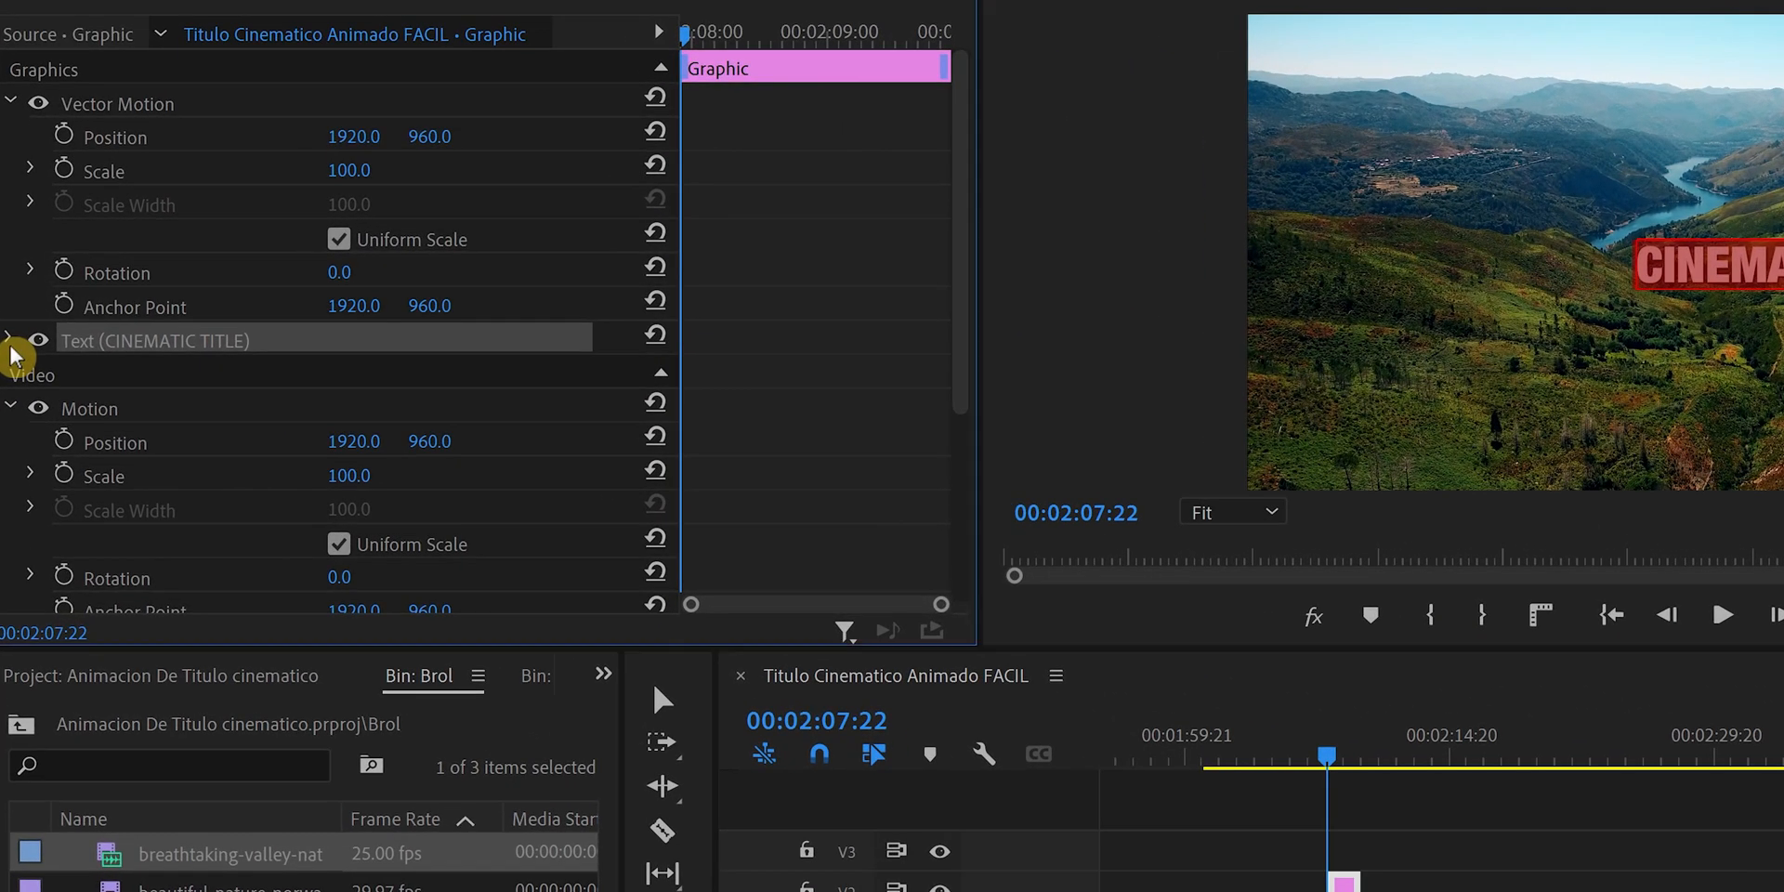
left_click(11, 348)
left_click(293, 442)
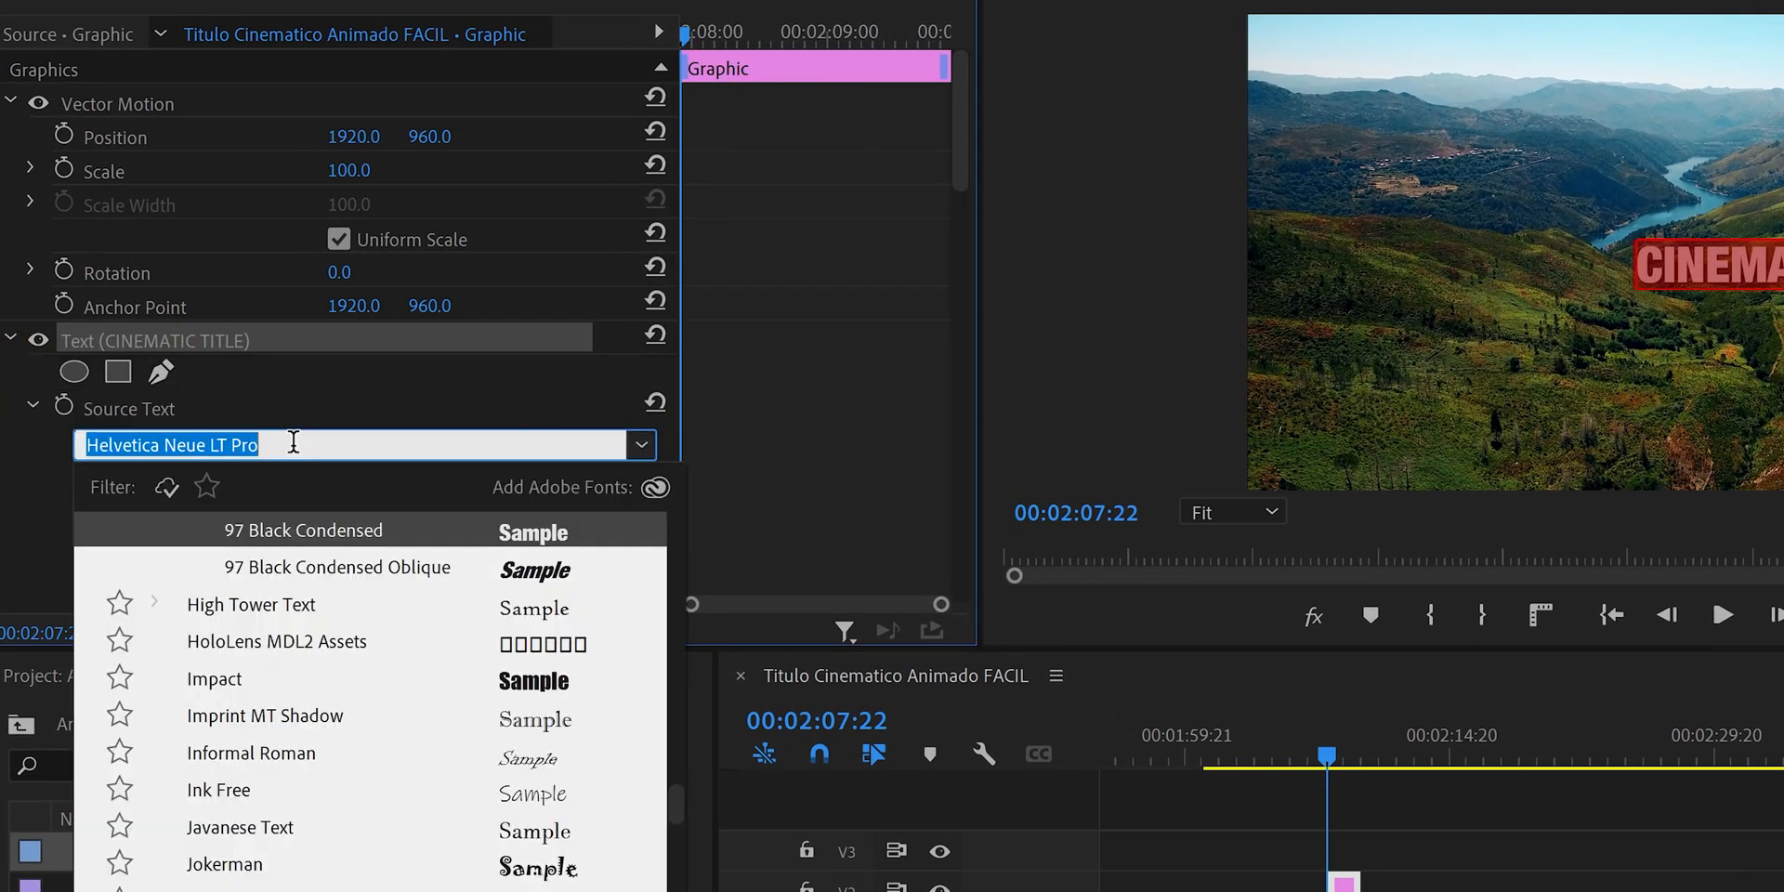
type("mont")
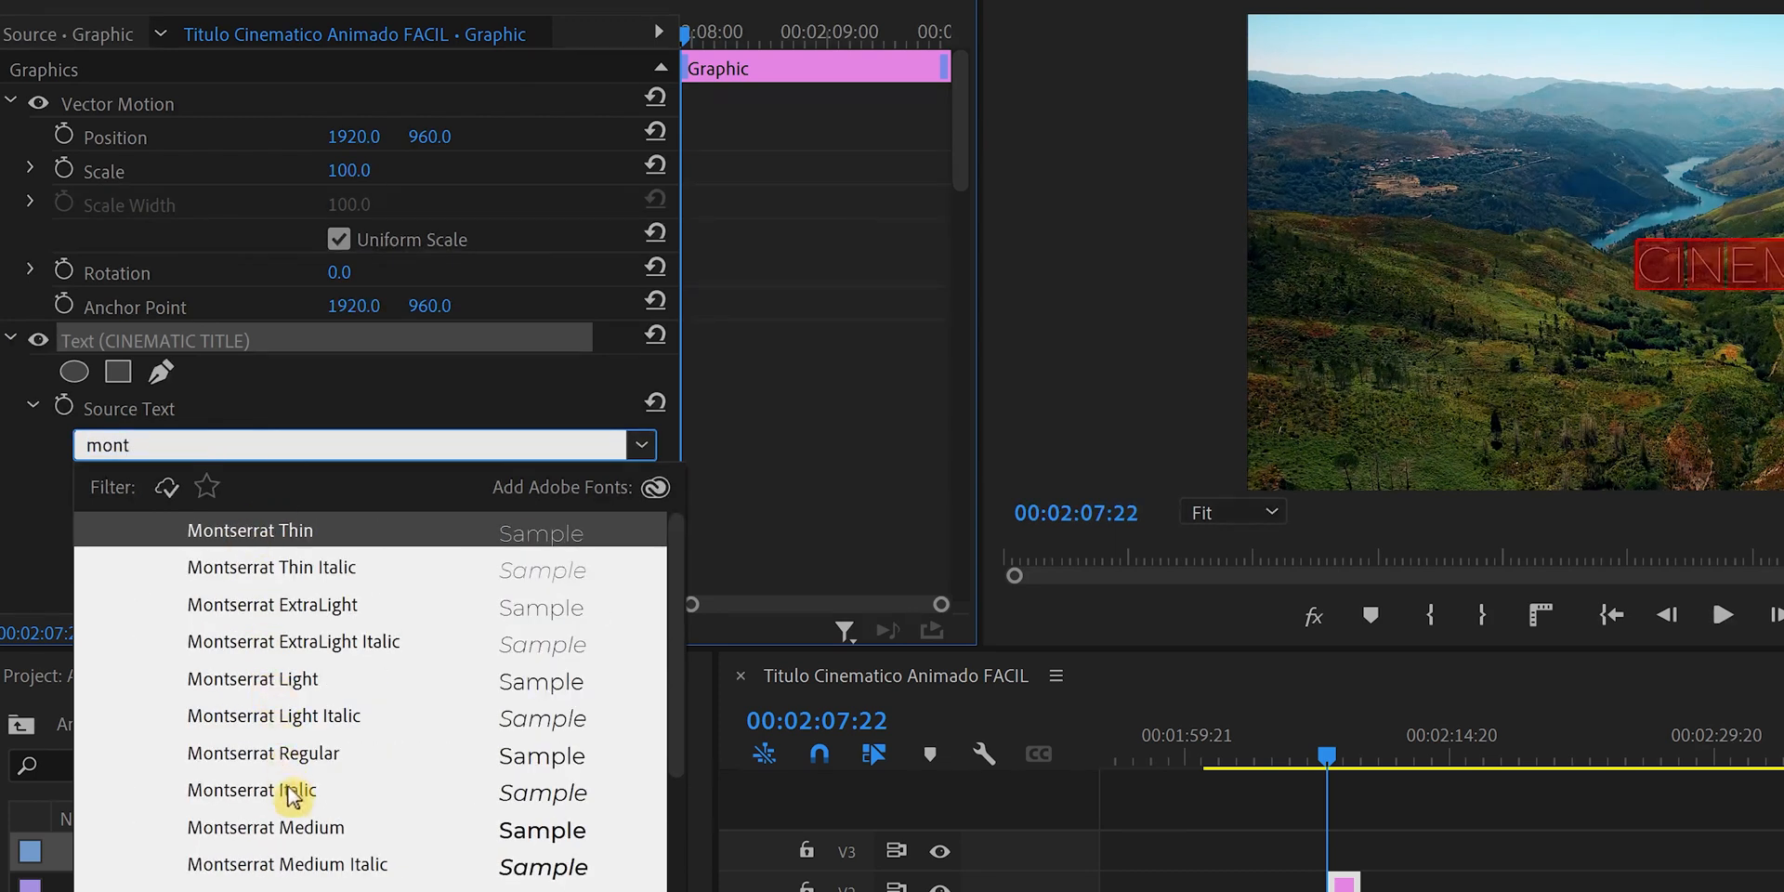
left_click(310, 757)
- Lower the opacity of the title text's shadow to 74%
left_click_drag(961, 149, 972, 378)
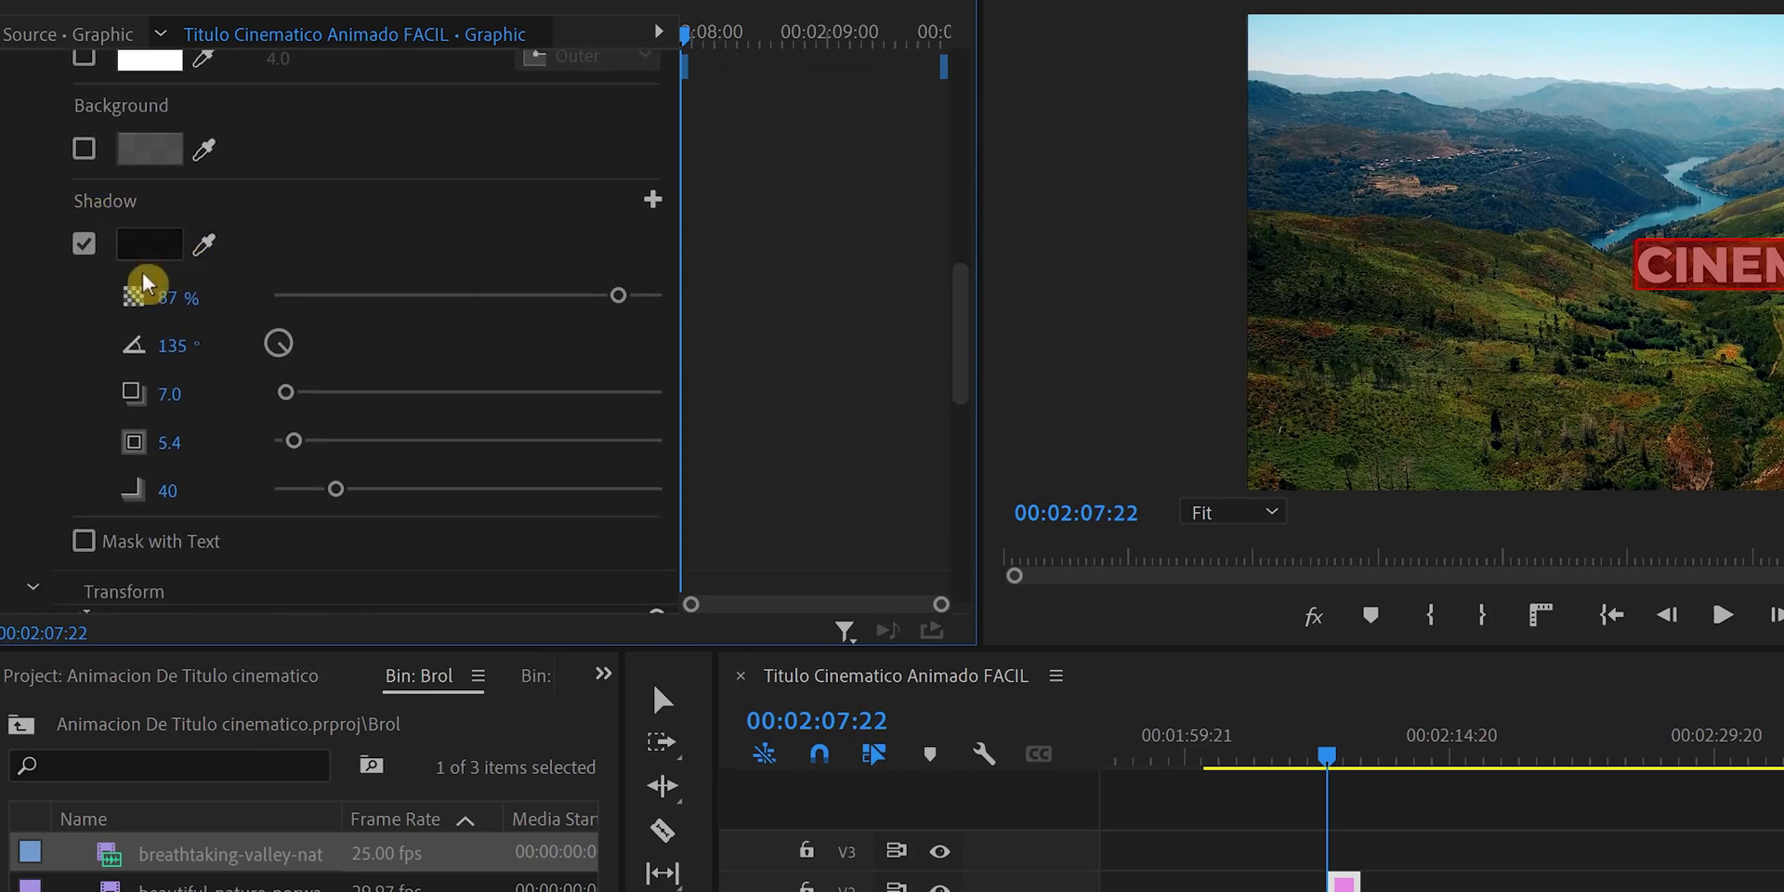
left_click_drag(617, 297, 563, 305)
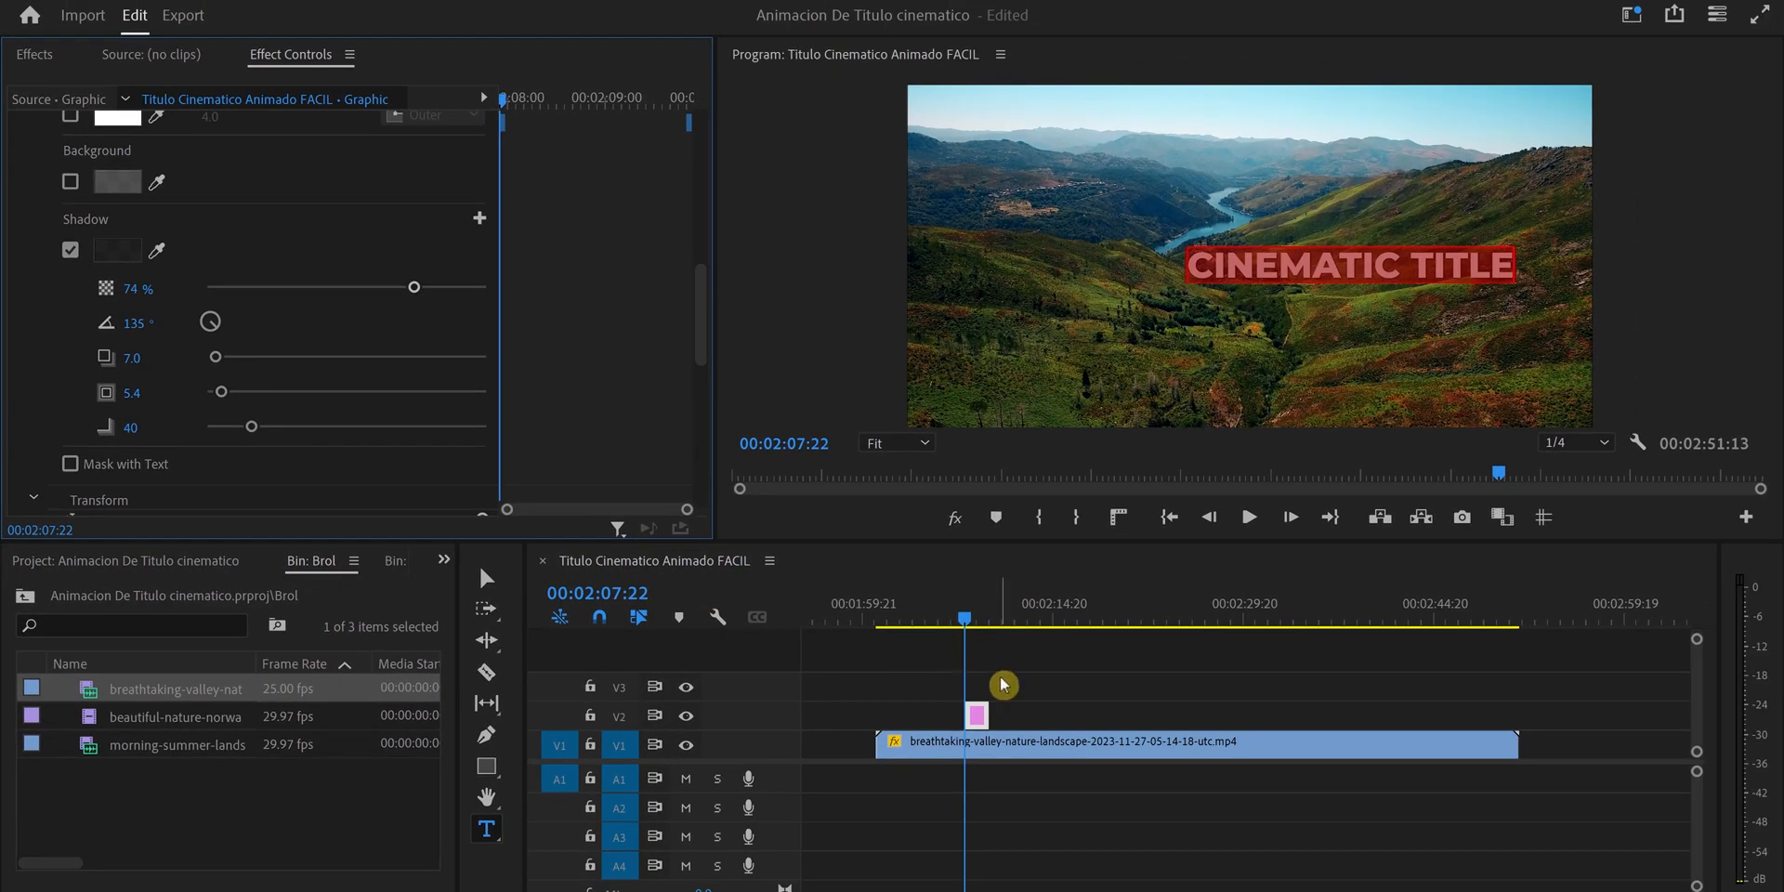
left_click(1009, 689)
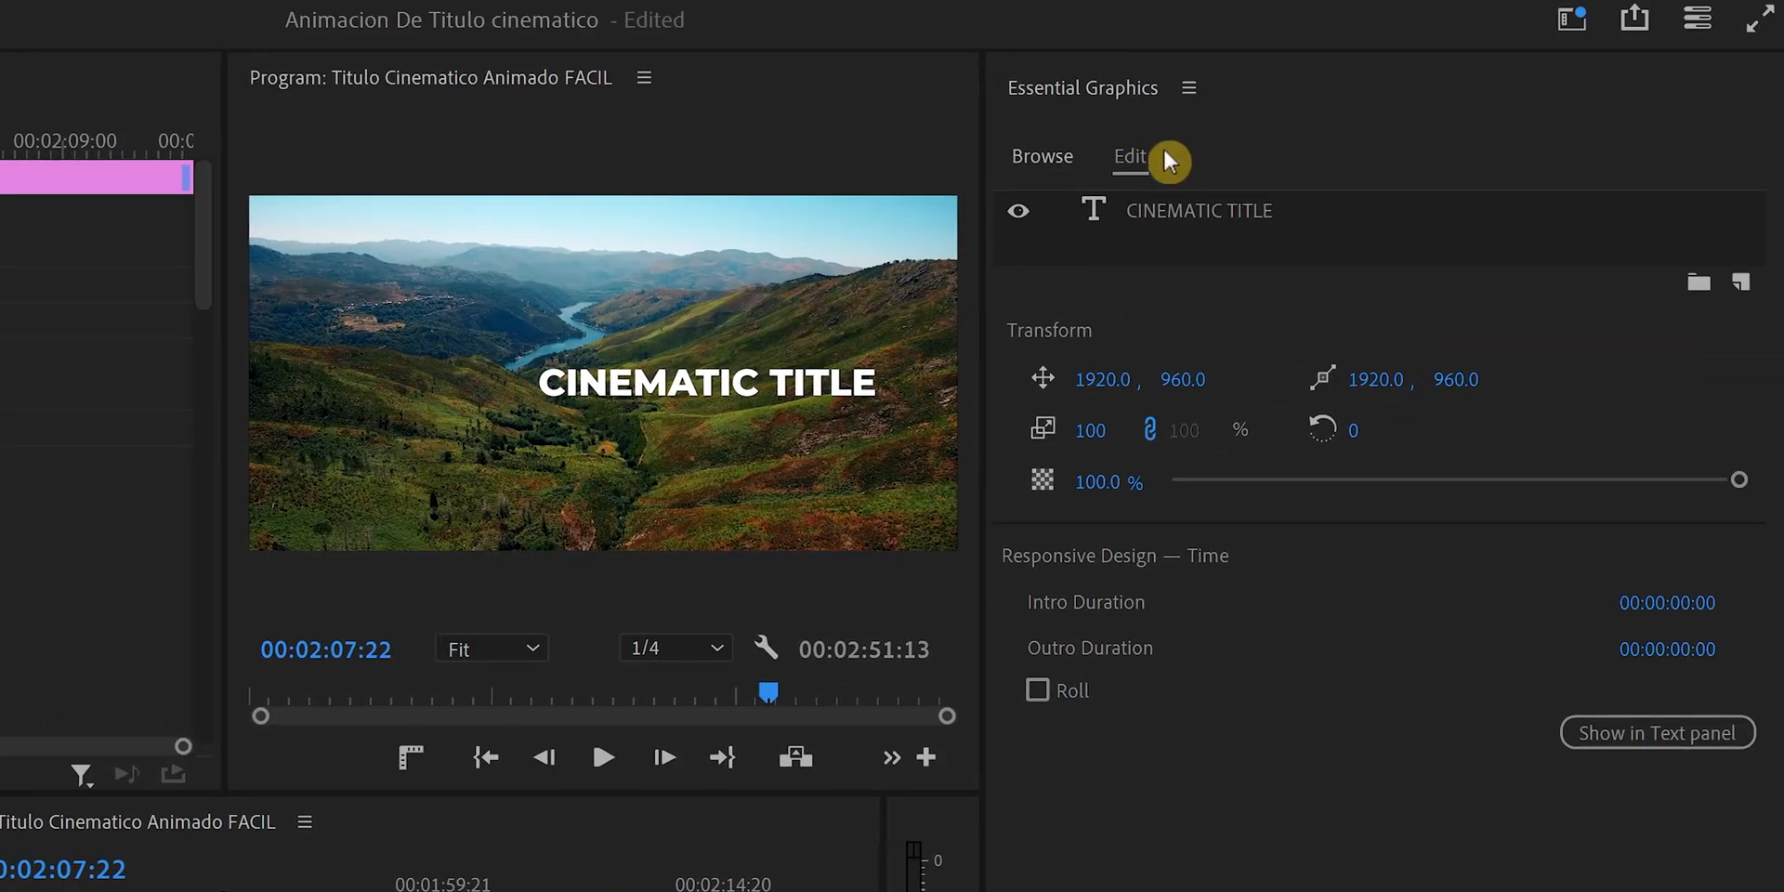
- Center the CINEMATIC TITLE text layer horizontally and vertically in the video frame
left_click(1232, 213)
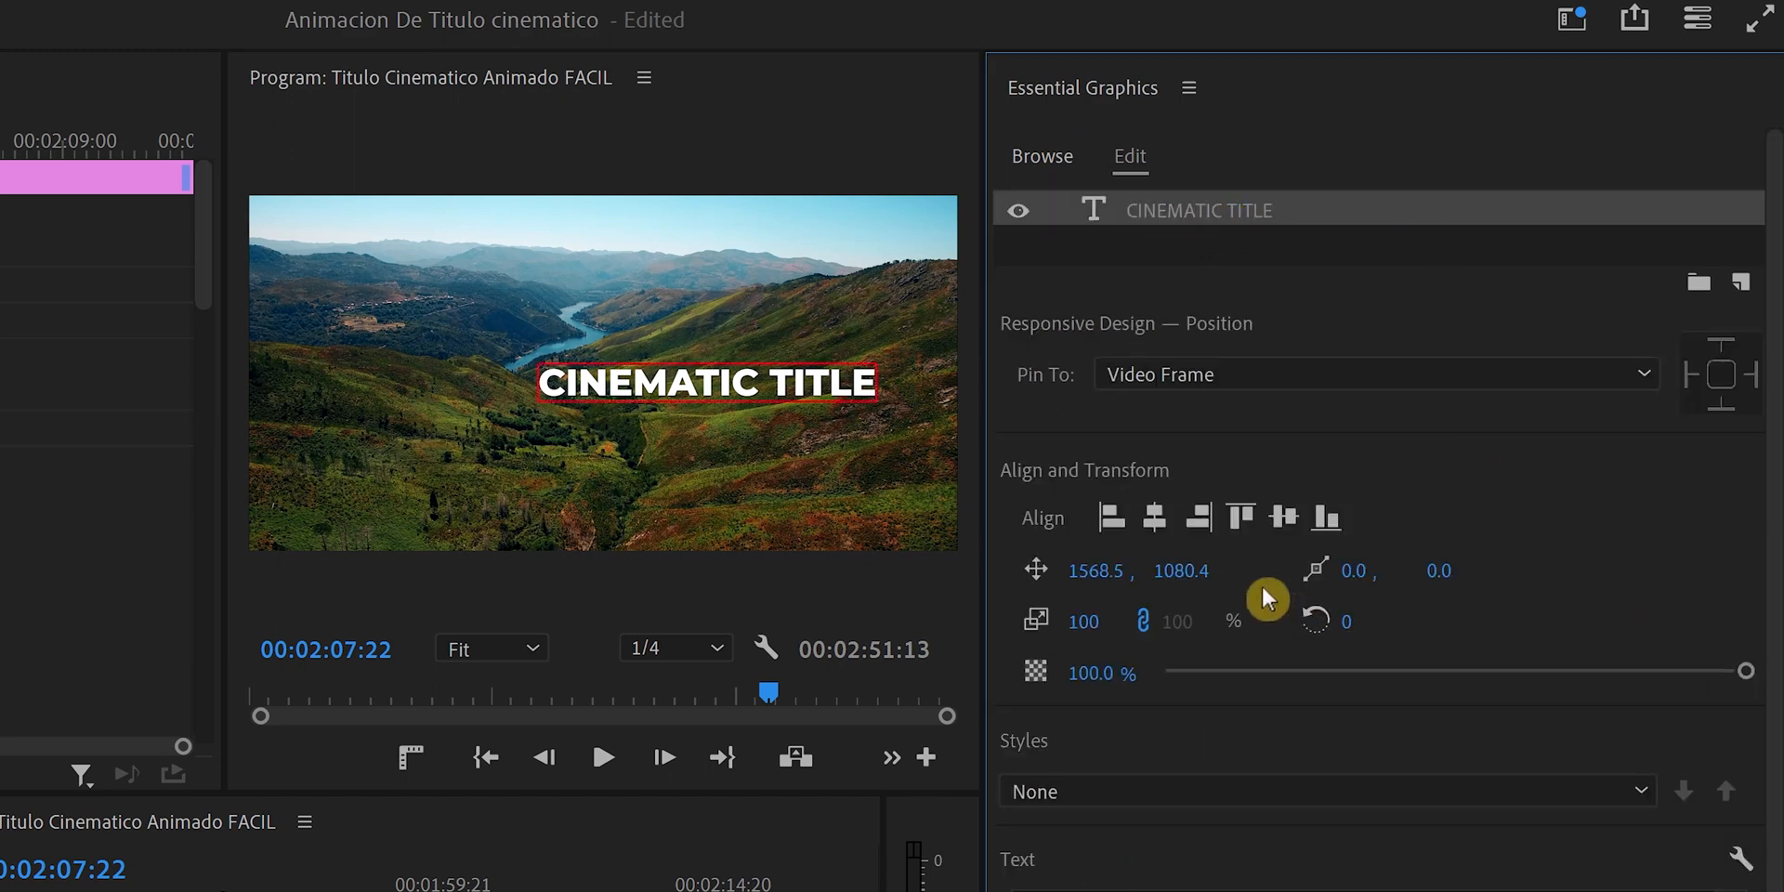
left_click(1154, 520)
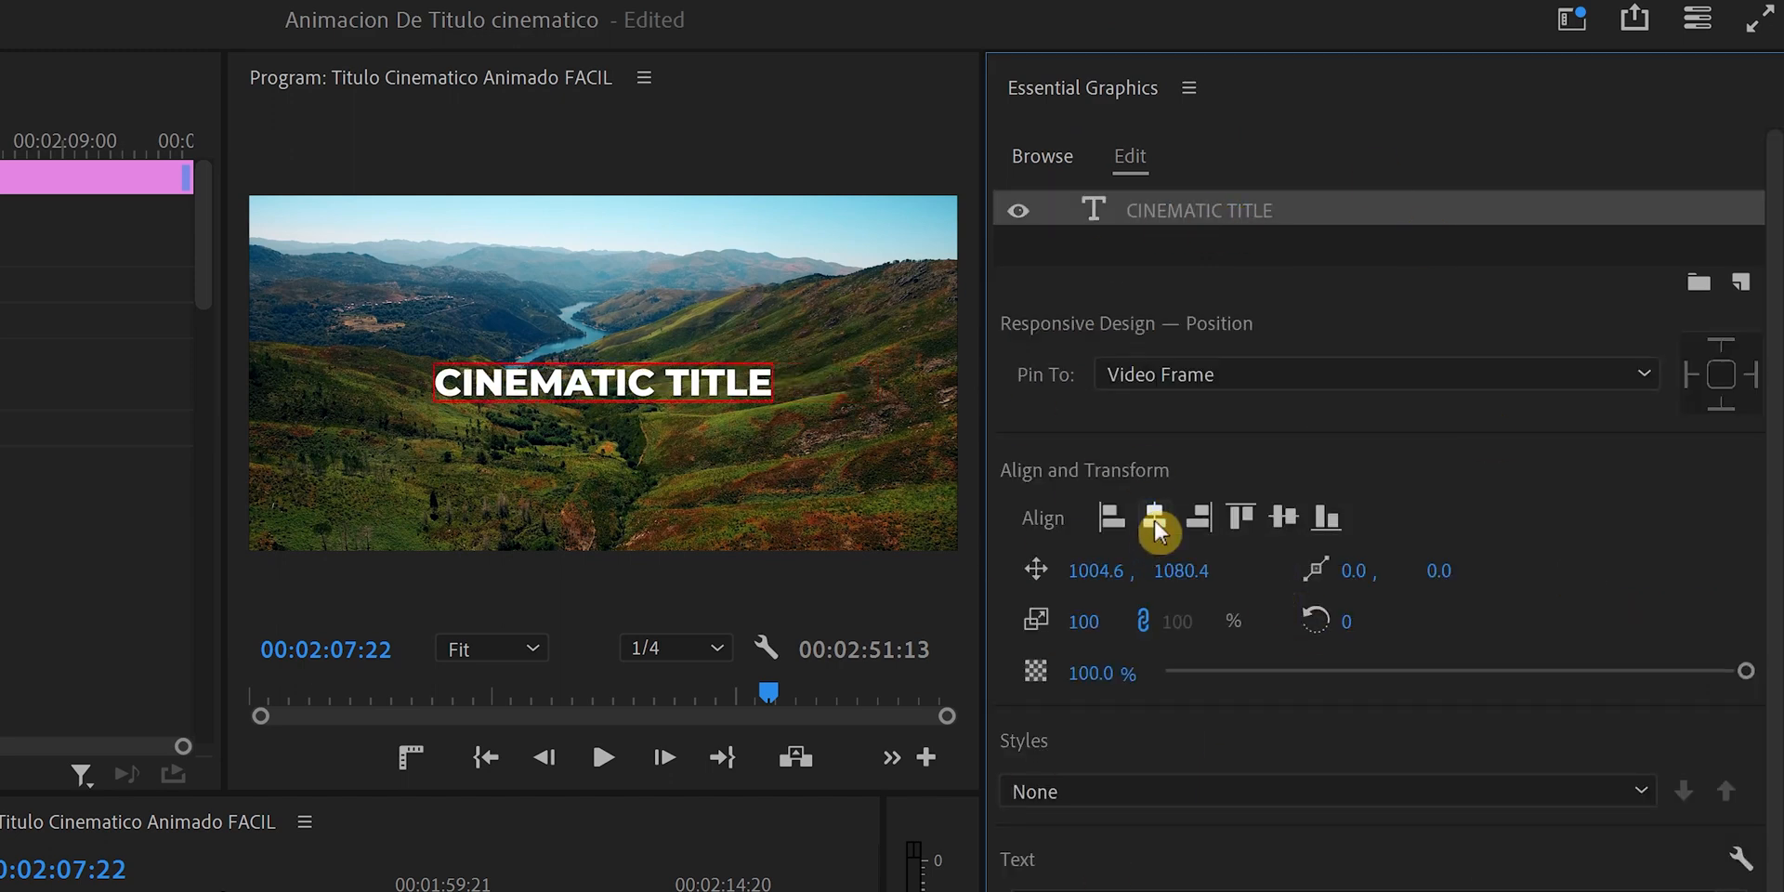
left_click(1284, 518)
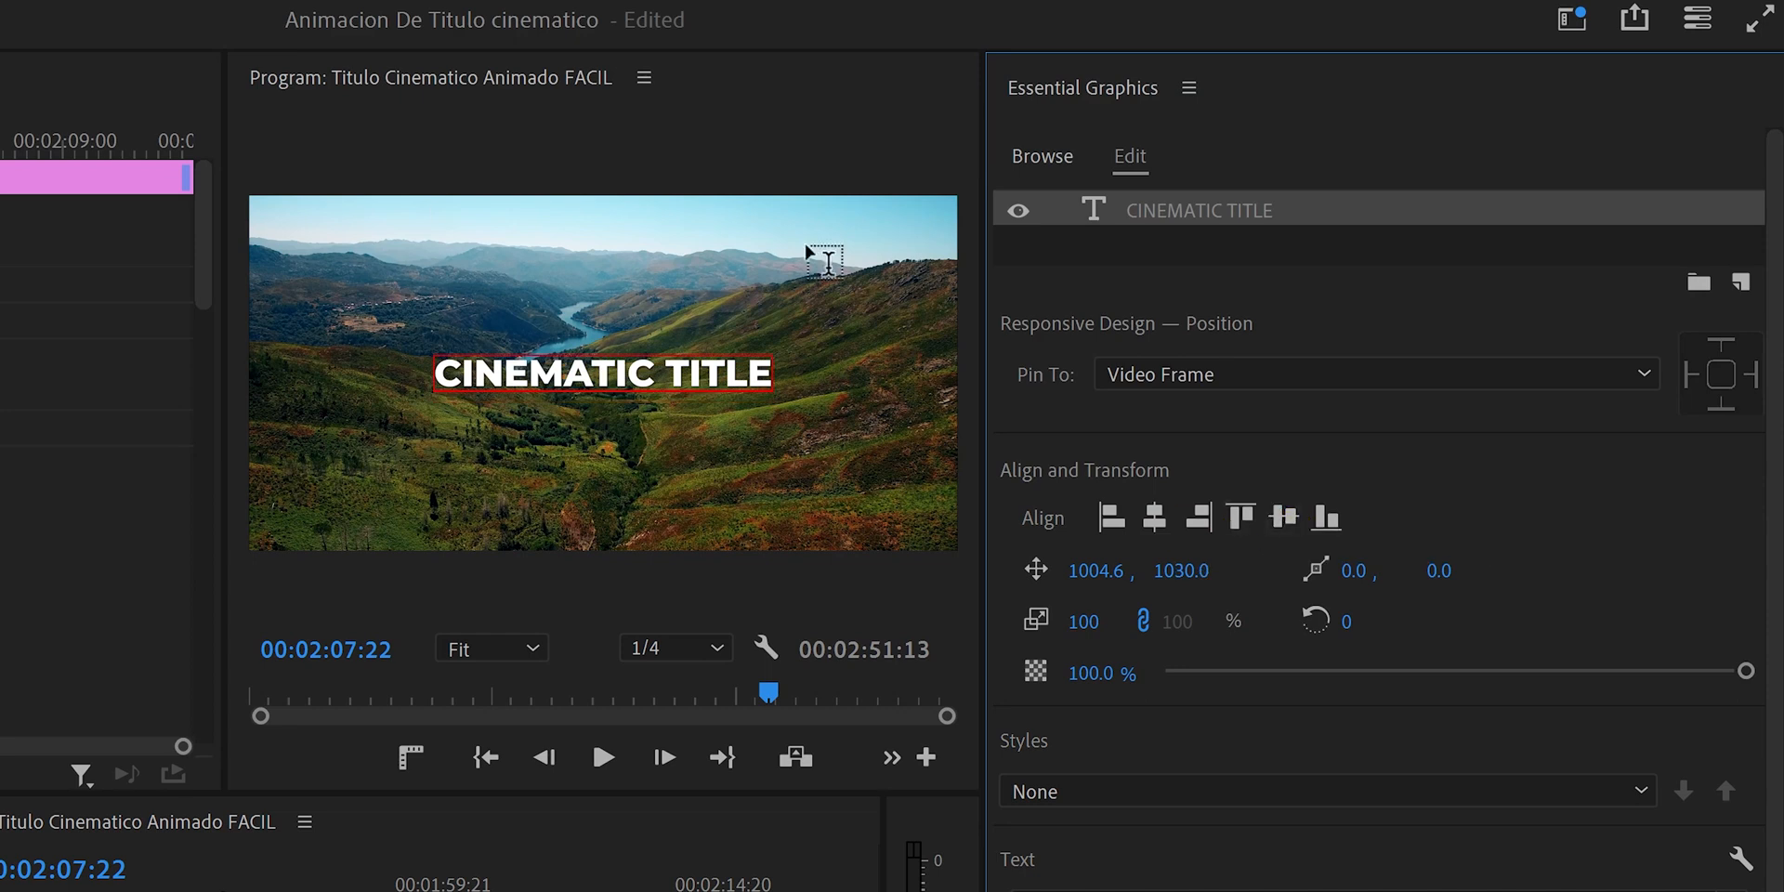
- Close Essential Graphics and rearrange the workspace to give the program preview and the timeline more width
left_click(1195, 87)
left_click(1394, 87)
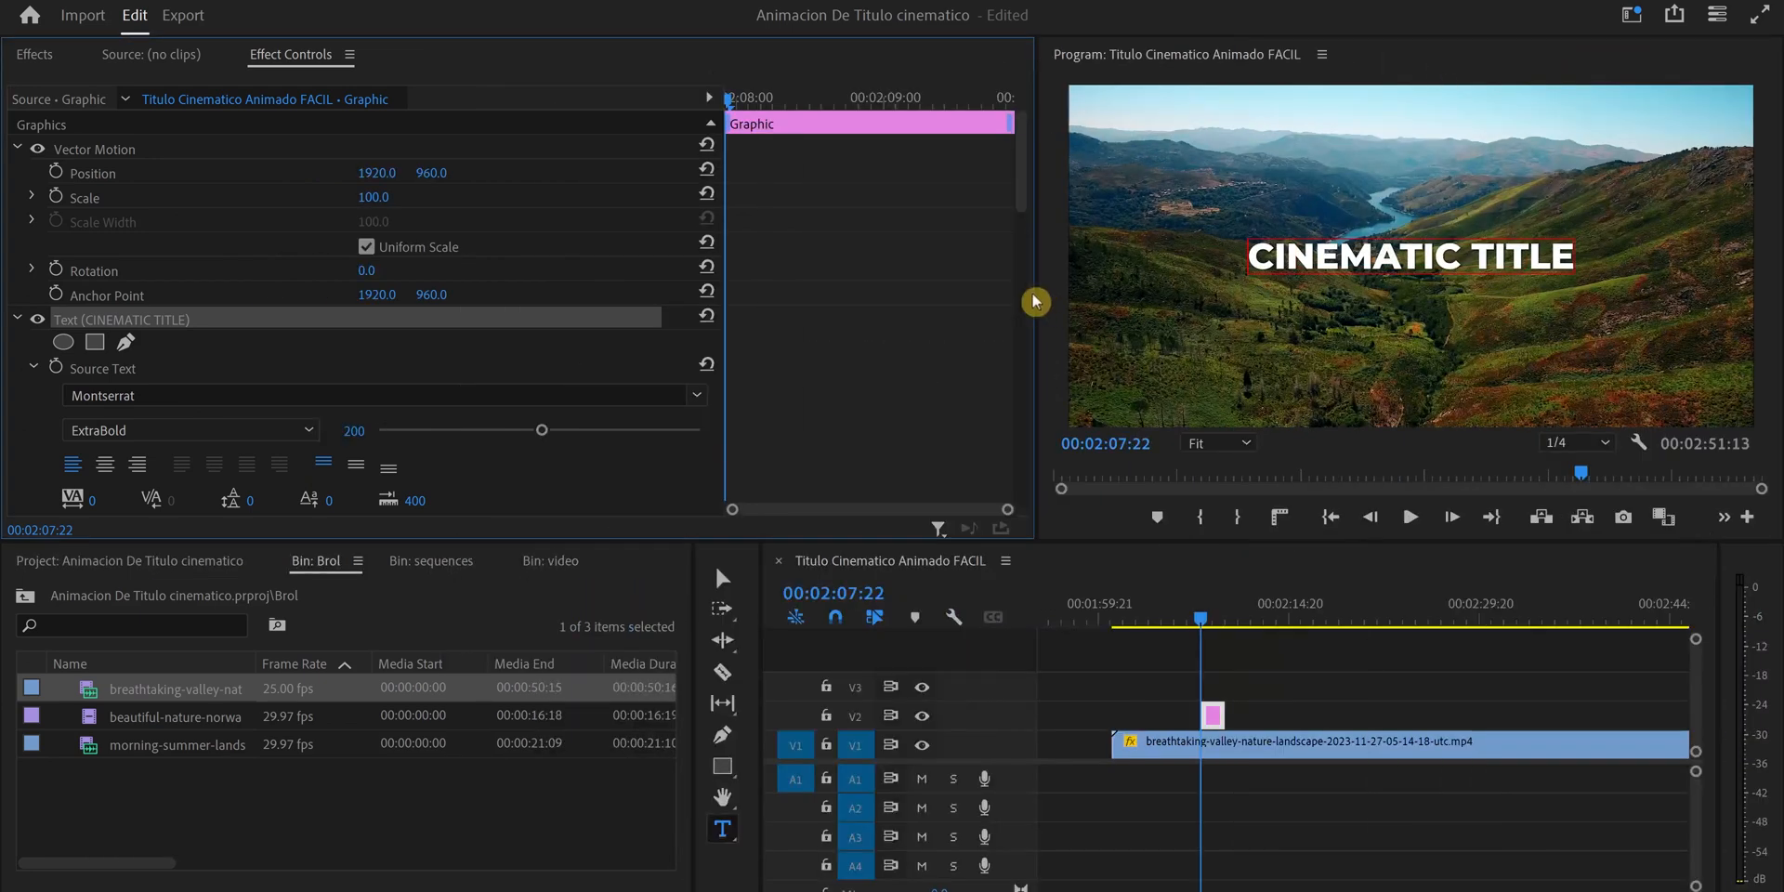
left_click_drag(1038, 298, 682, 298)
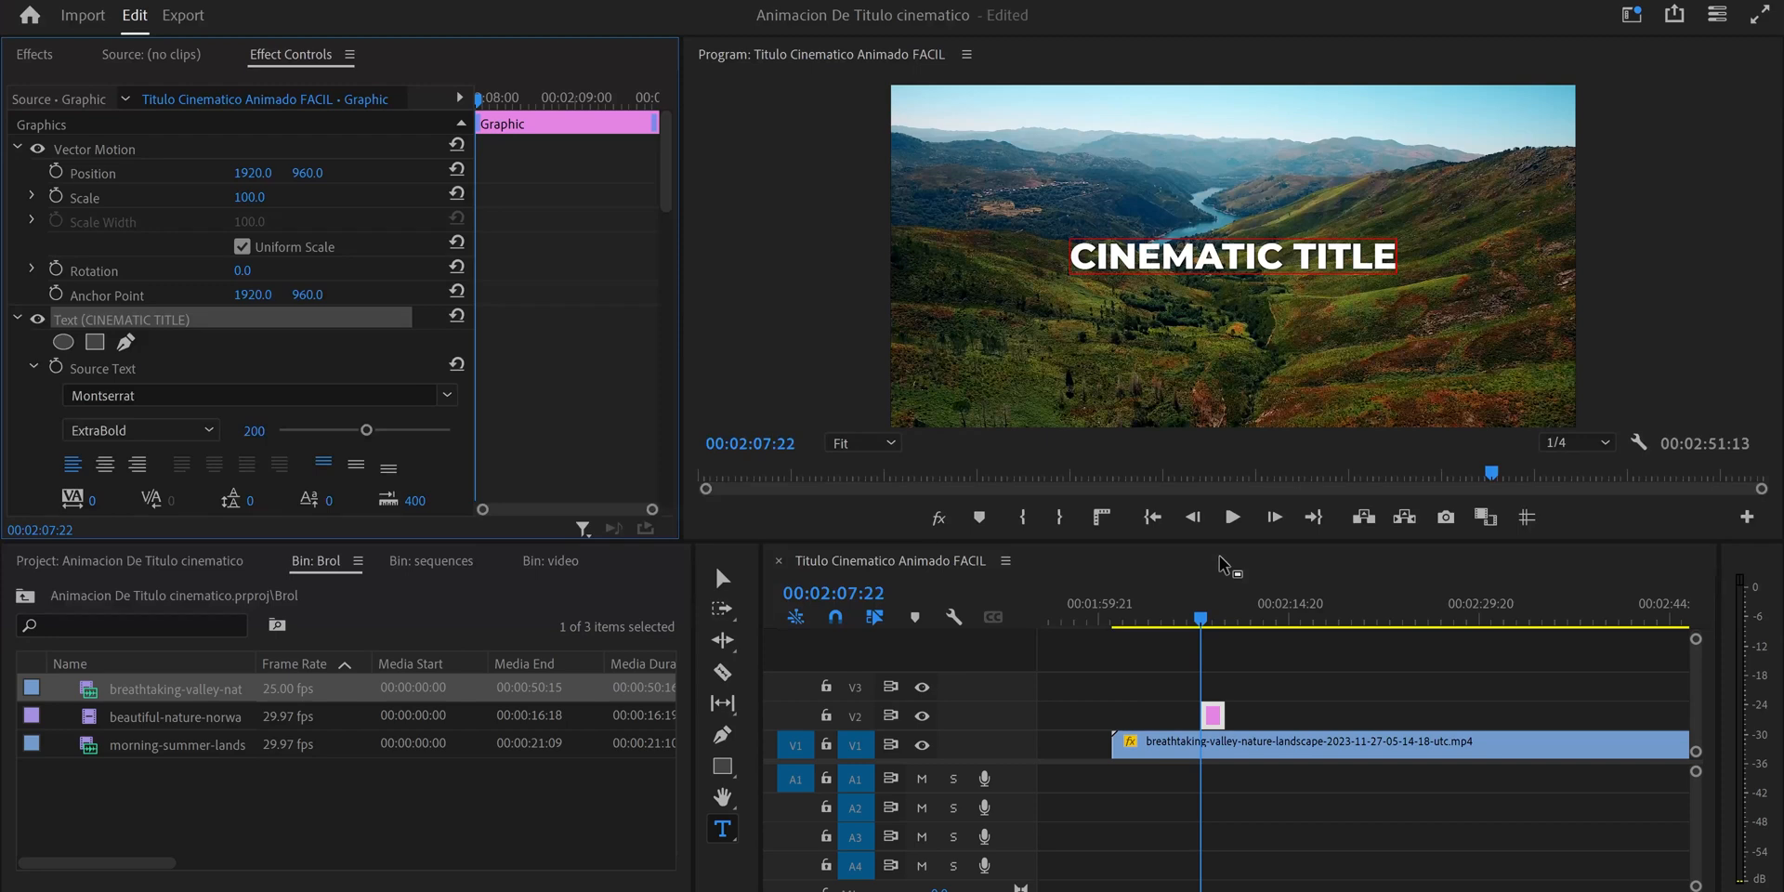
left_click_drag(692, 565, 509, 565)
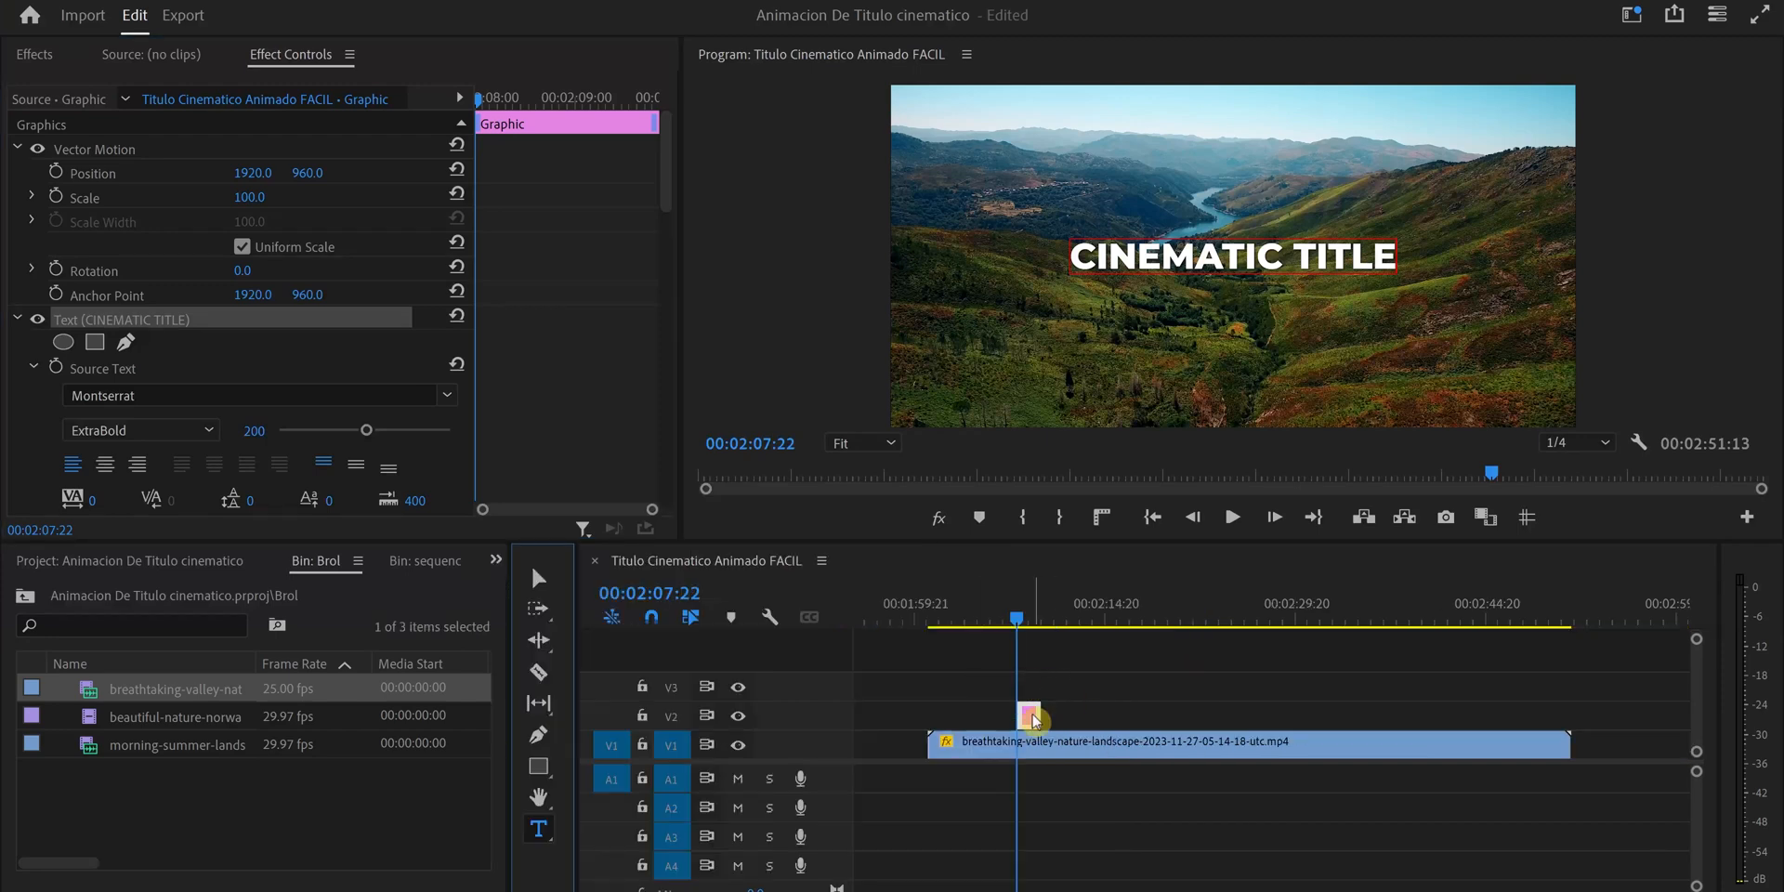
- Lengthen the title clip on V2 to about 15 seconds and move it to start at 00:02:03:04
left_click_drag(1039, 717, 1216, 718)
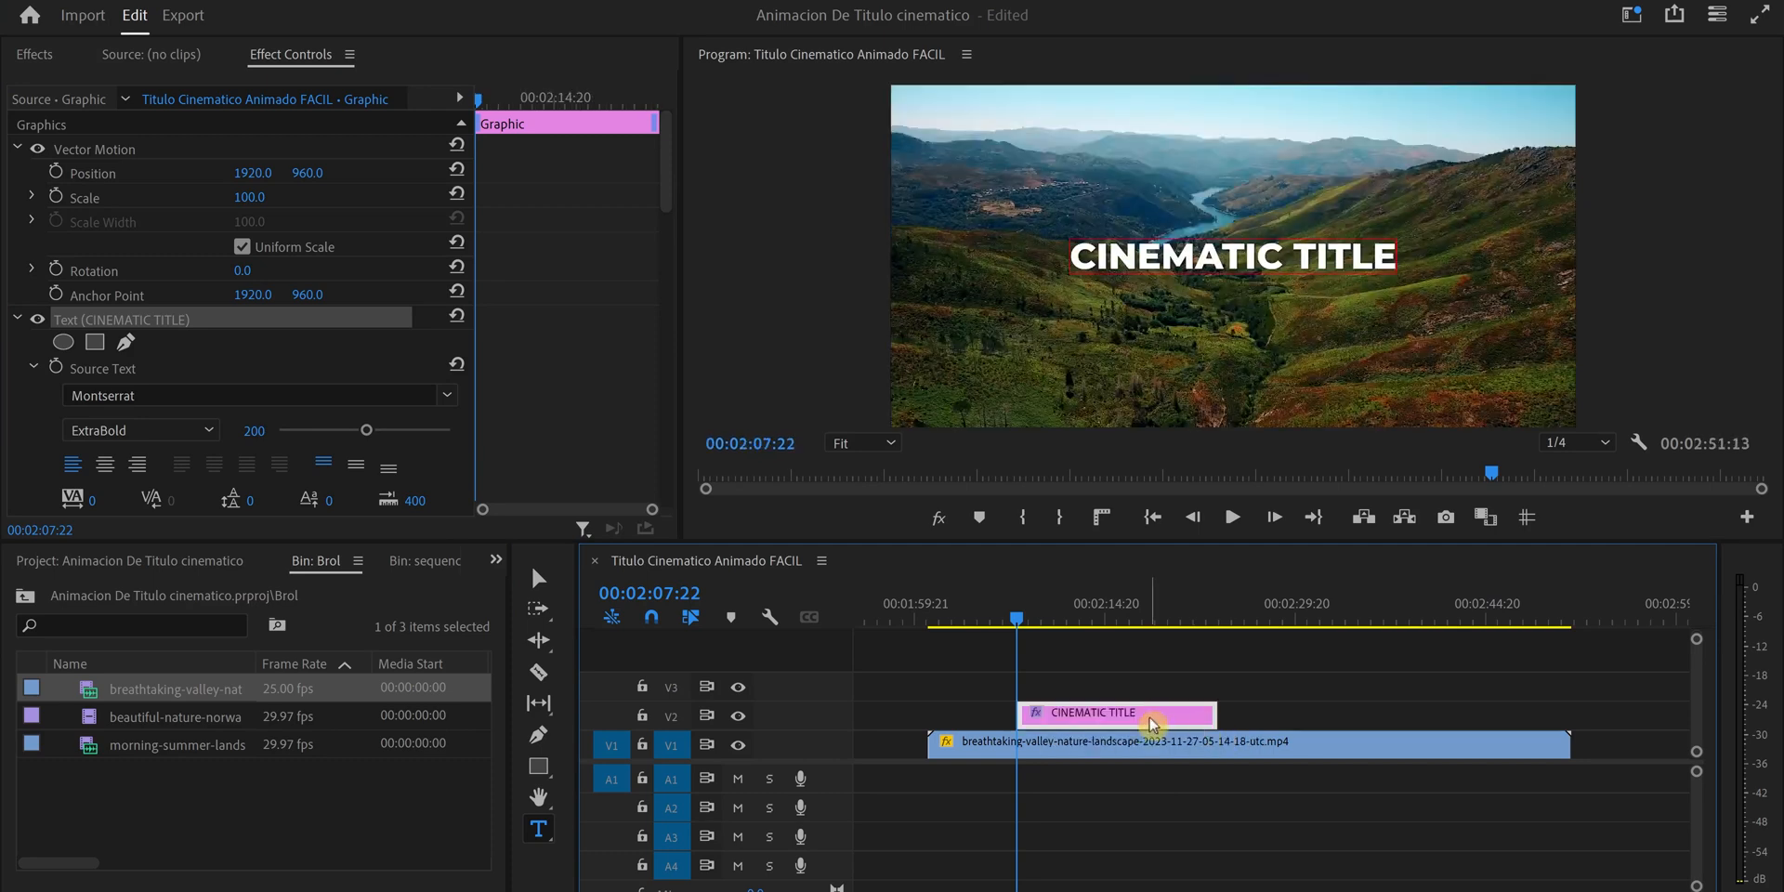
left_click(926, 615)
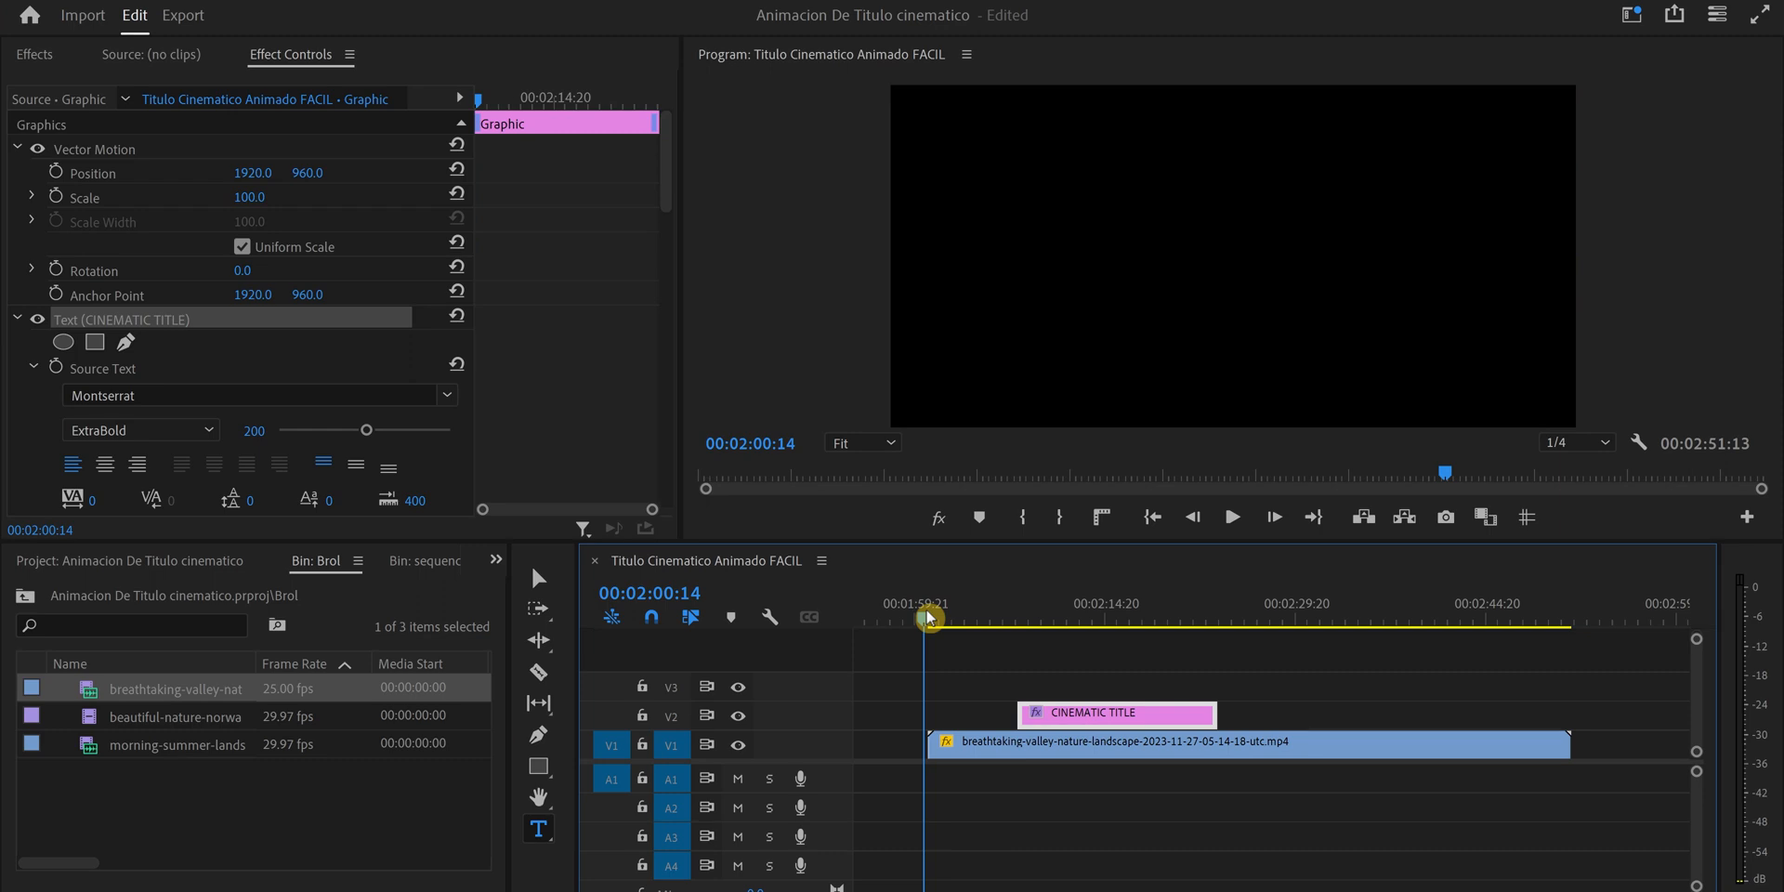
key("space")
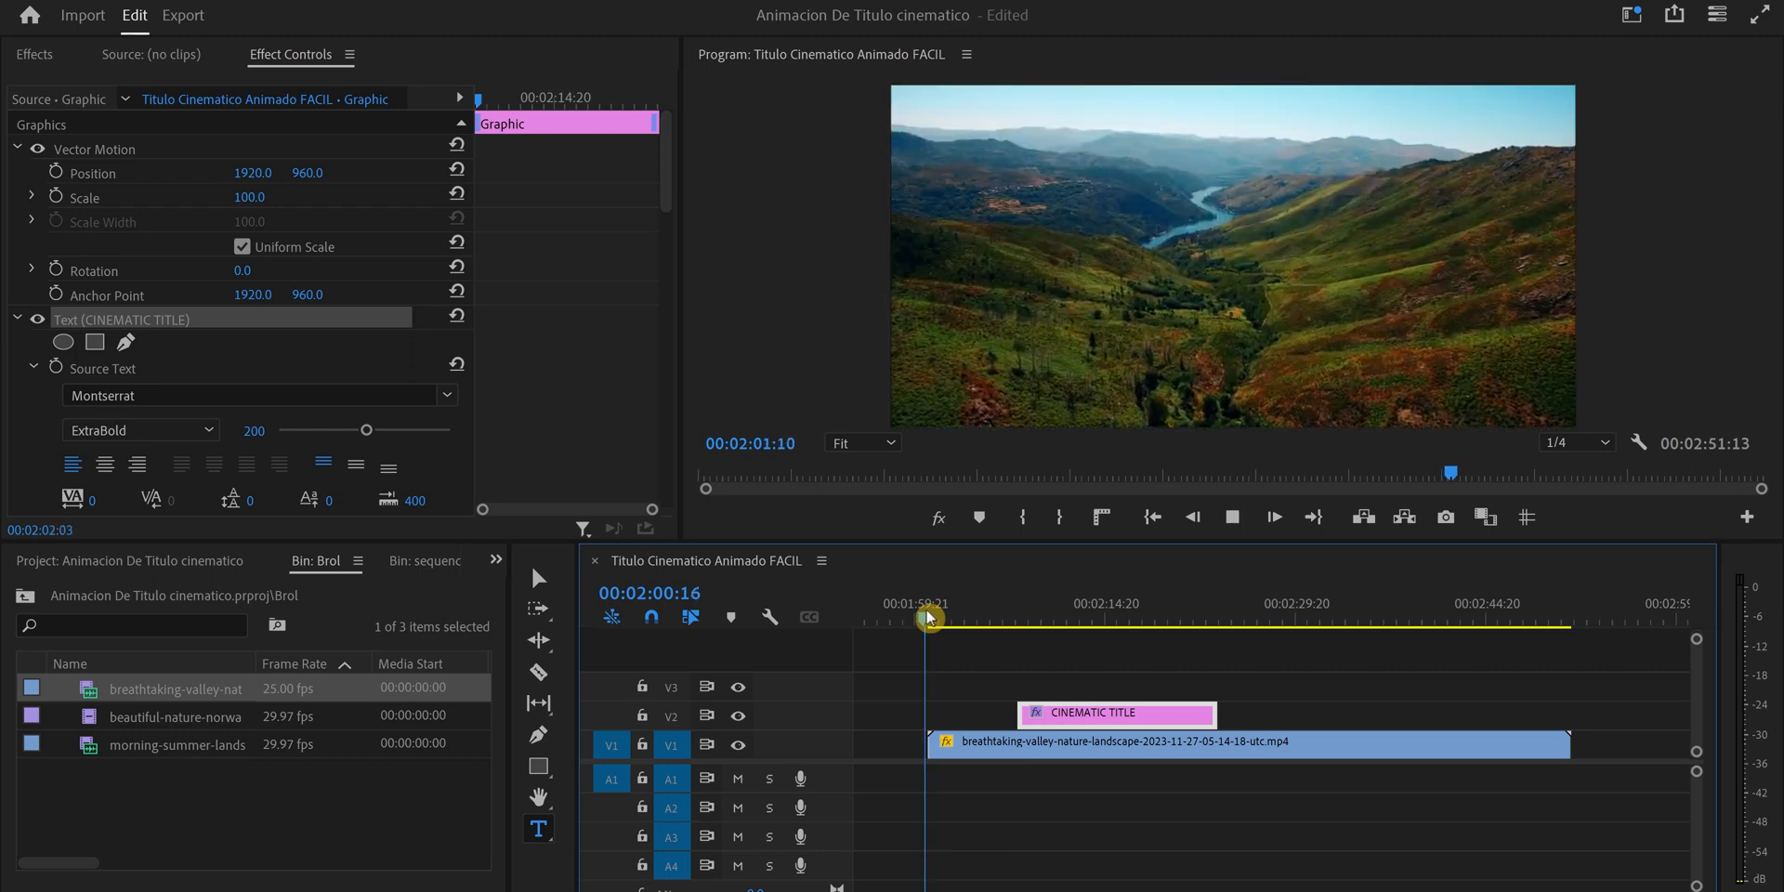
key("space")
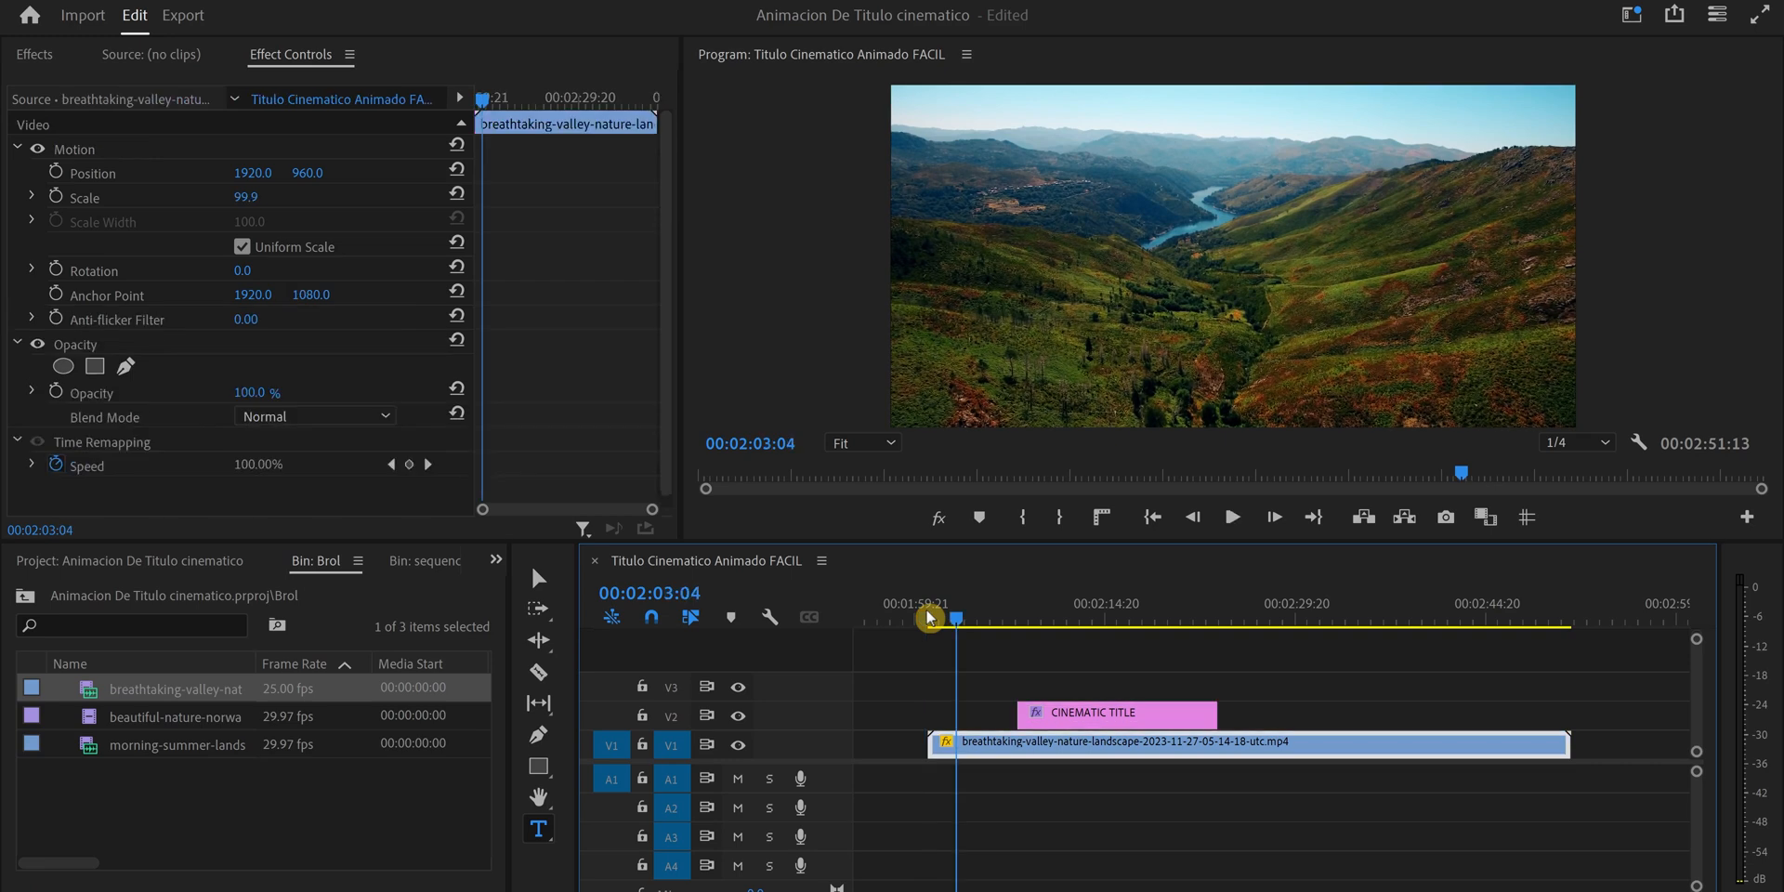
left_click_drag(1094, 722, 1039, 725)
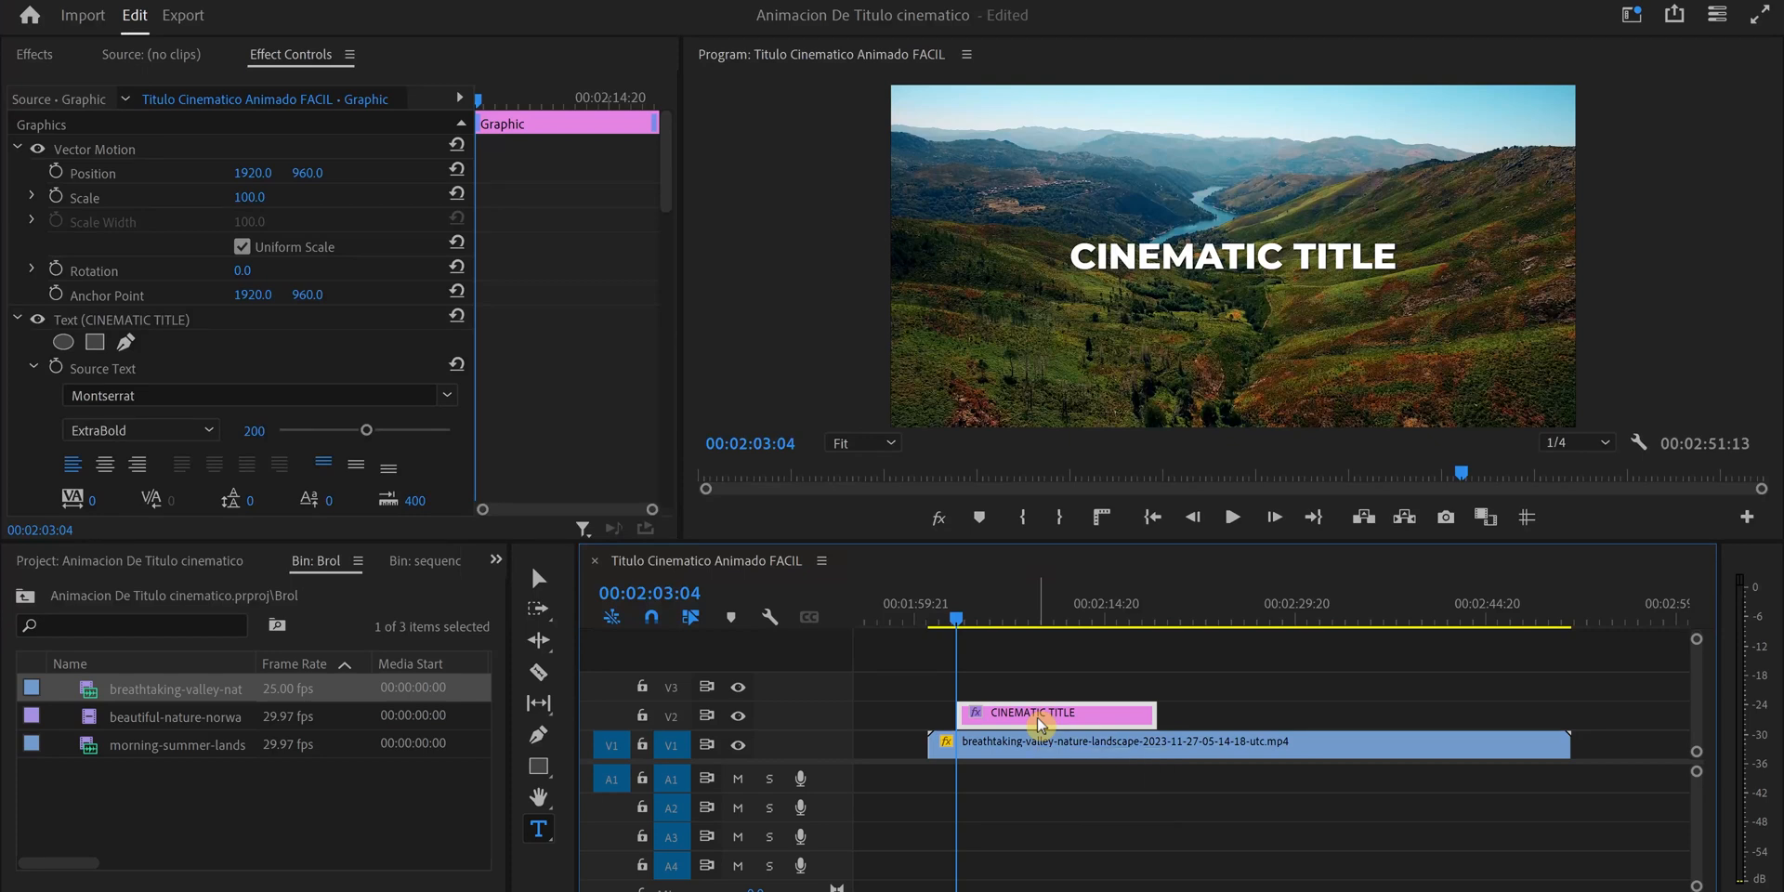
- Start animating the title's Vector Motion Position with a keyframe at 00:02:04:18
key("space")
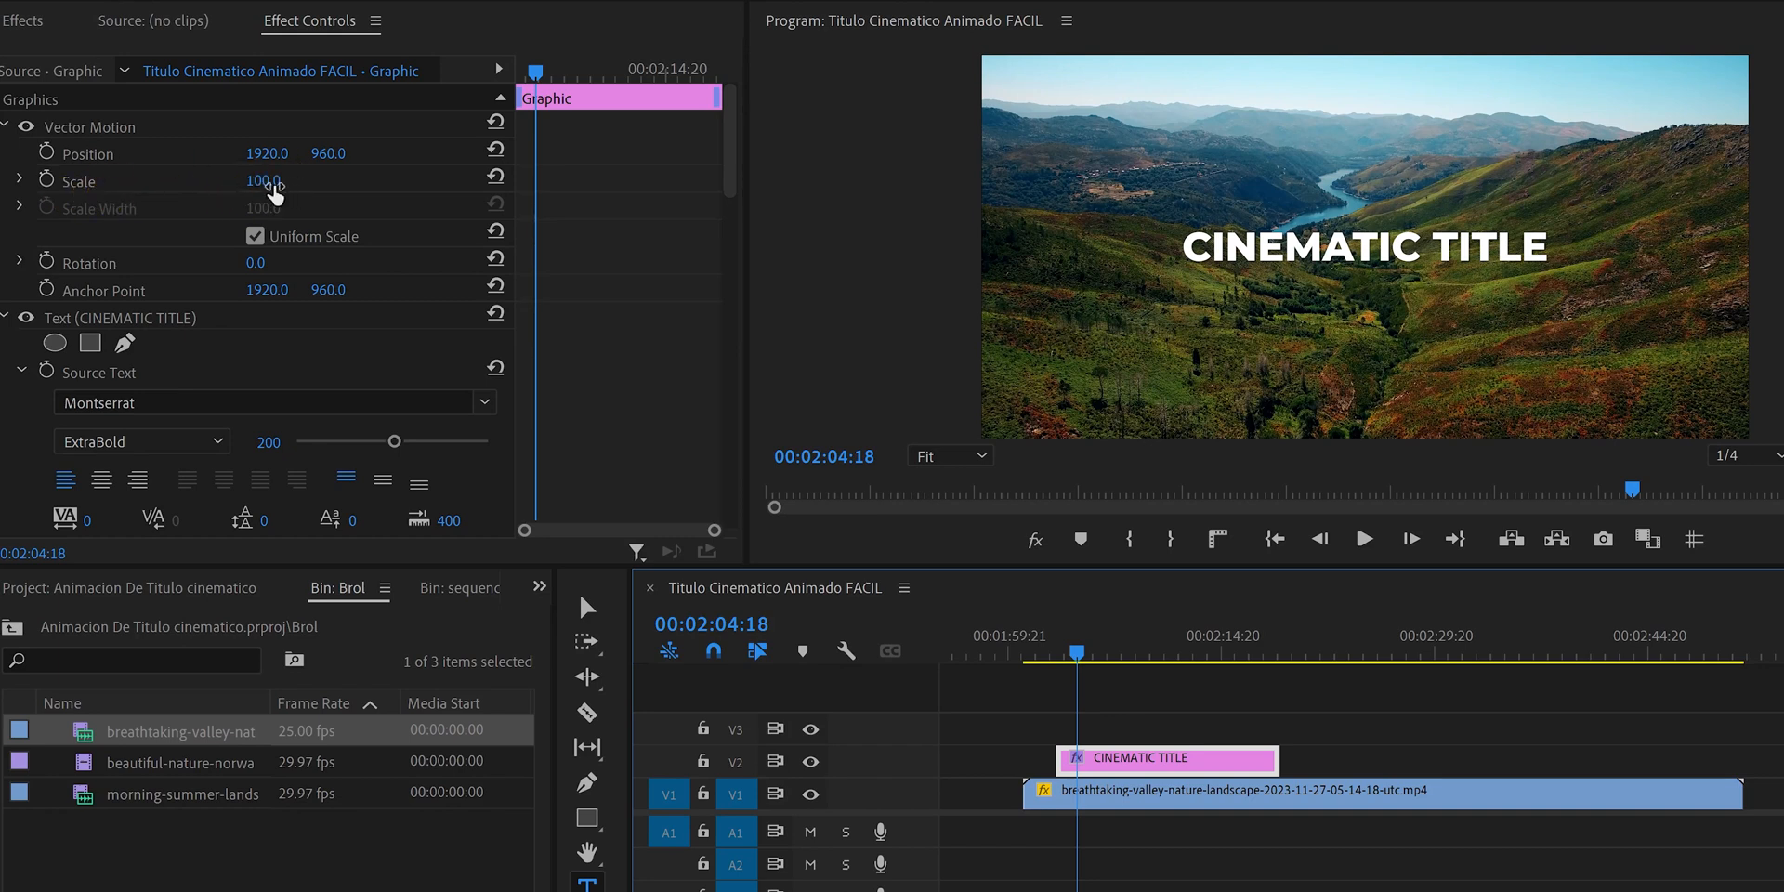
left_click(47, 153)
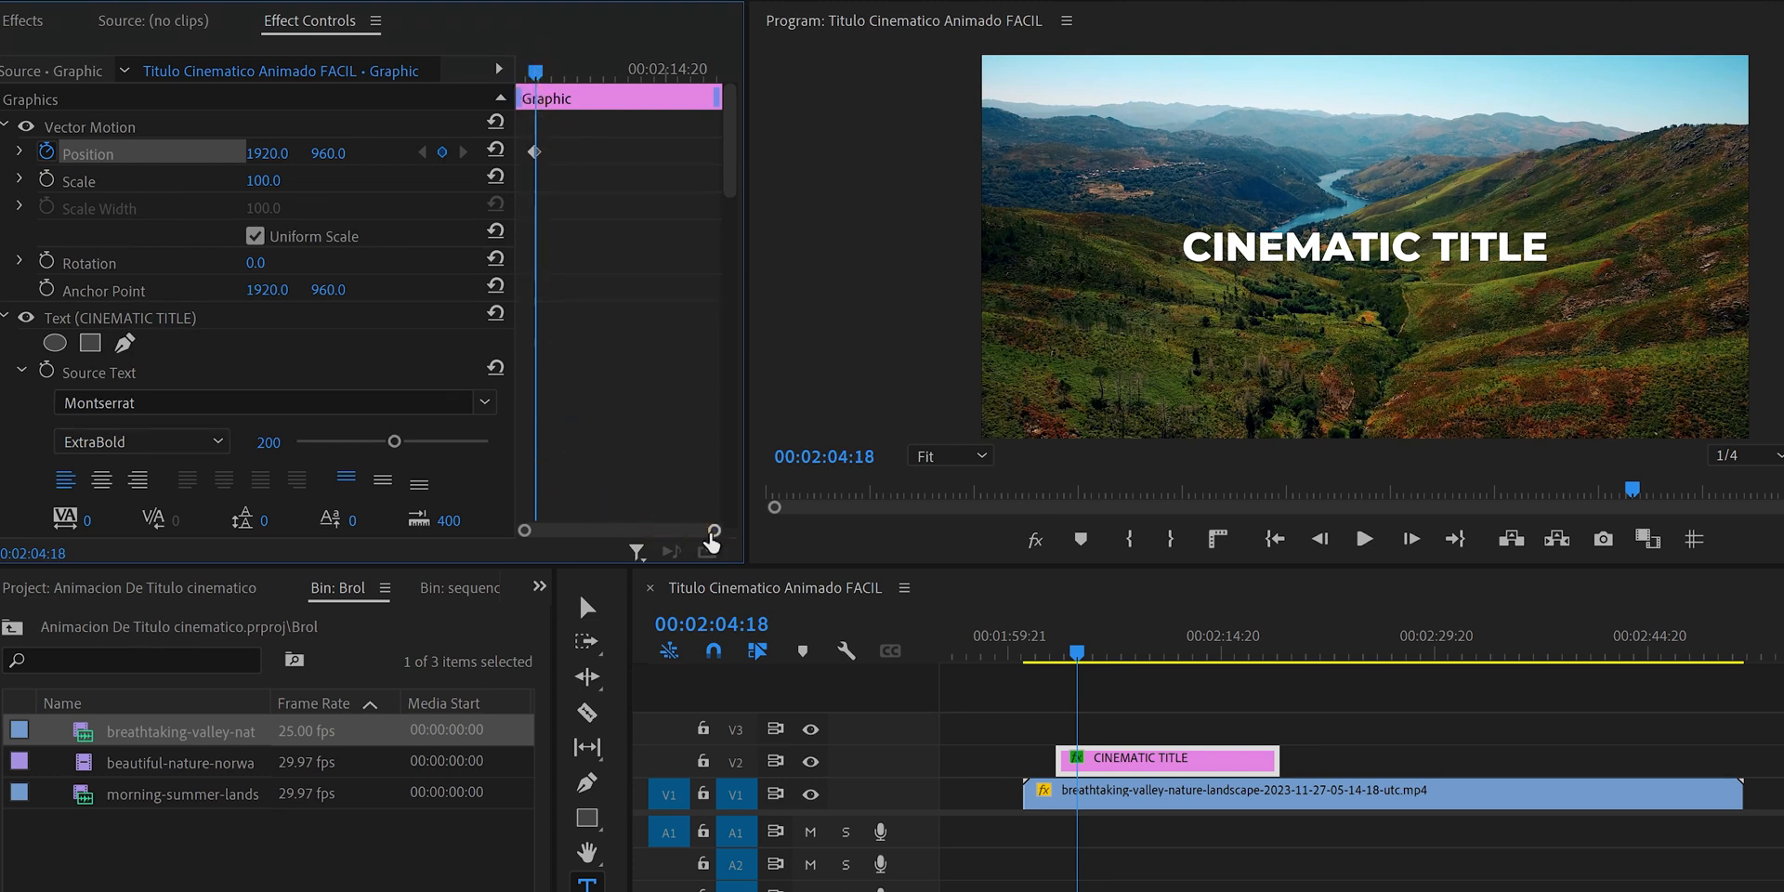
left_click_drag(714, 539, 669, 546)
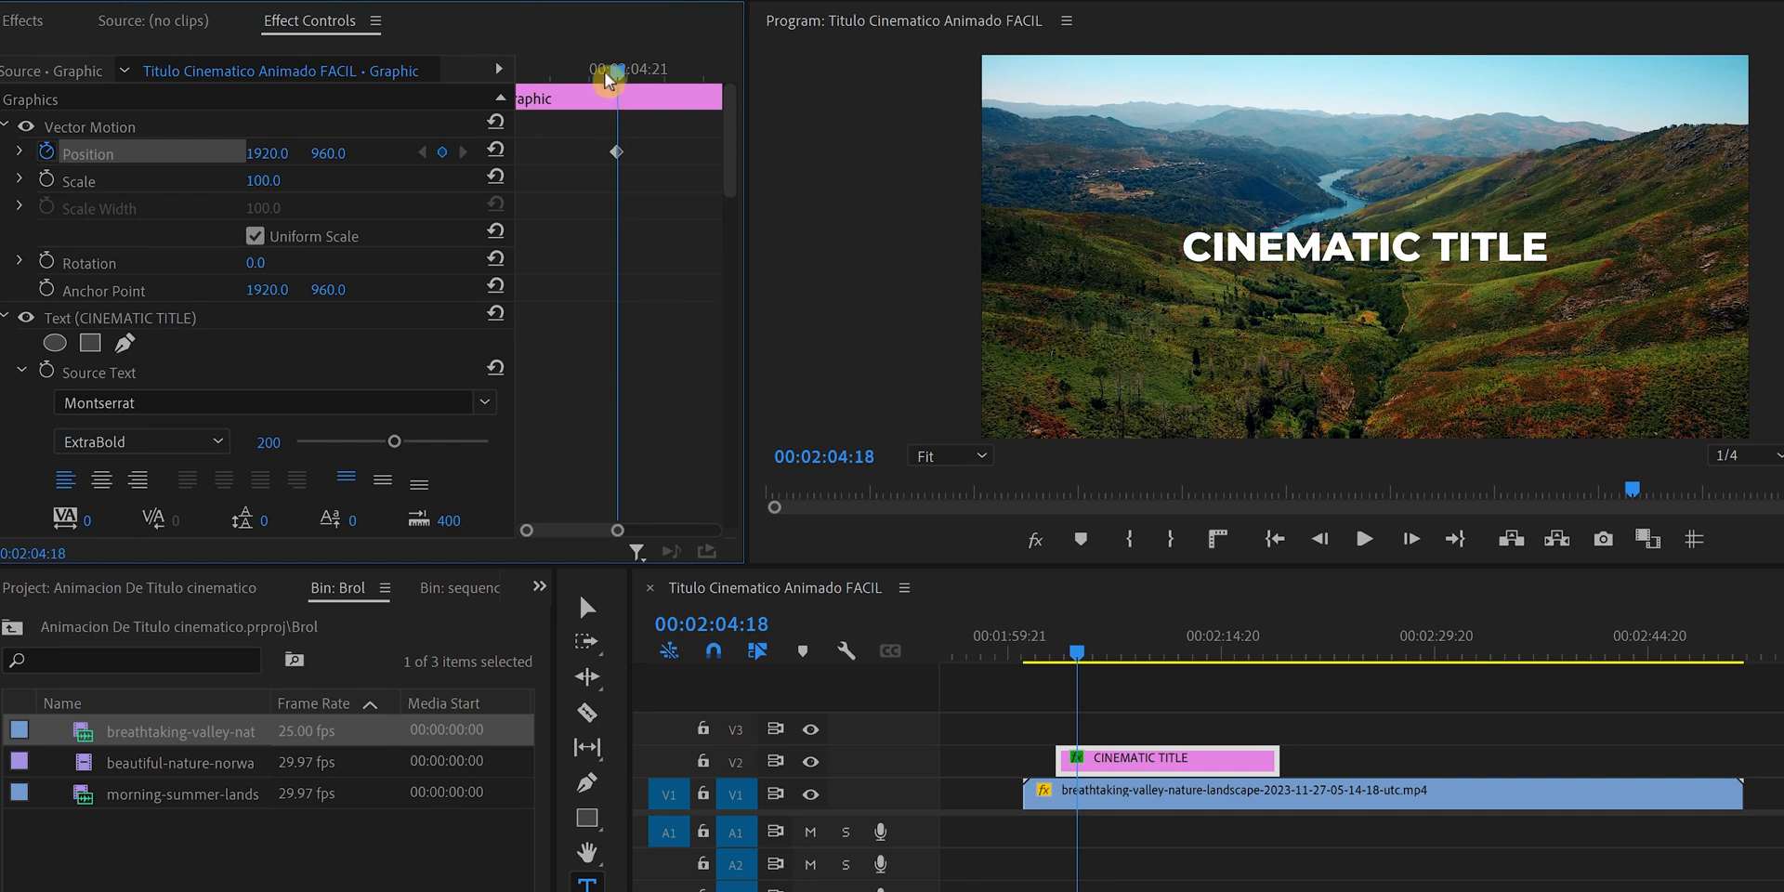
- Add an earlier Position keyframe with X at -912, off-screen left, and place it at the start of the title clip
left_click_drag(613, 80, 581, 179)
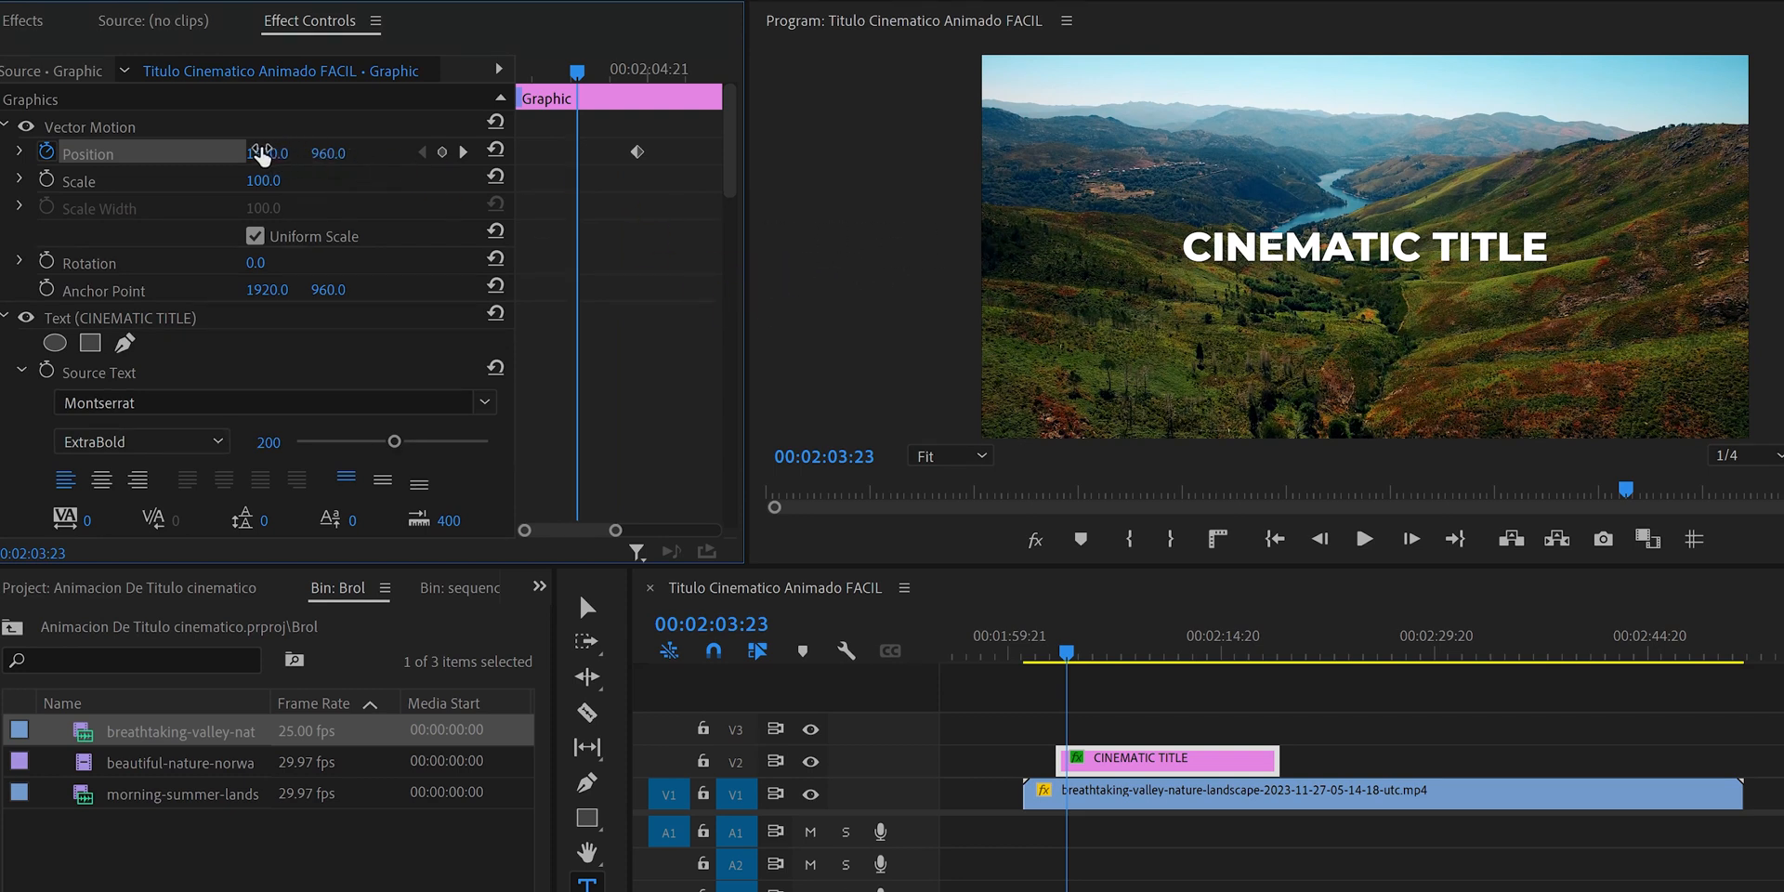
left_click_drag(267, 153, 0, 153)
left_click_drag(584, 156, 472, 172)
- Play the title's slide-in animation from the beginning of the clip
left_click_drag(584, 74, 485, 82)
key("space")
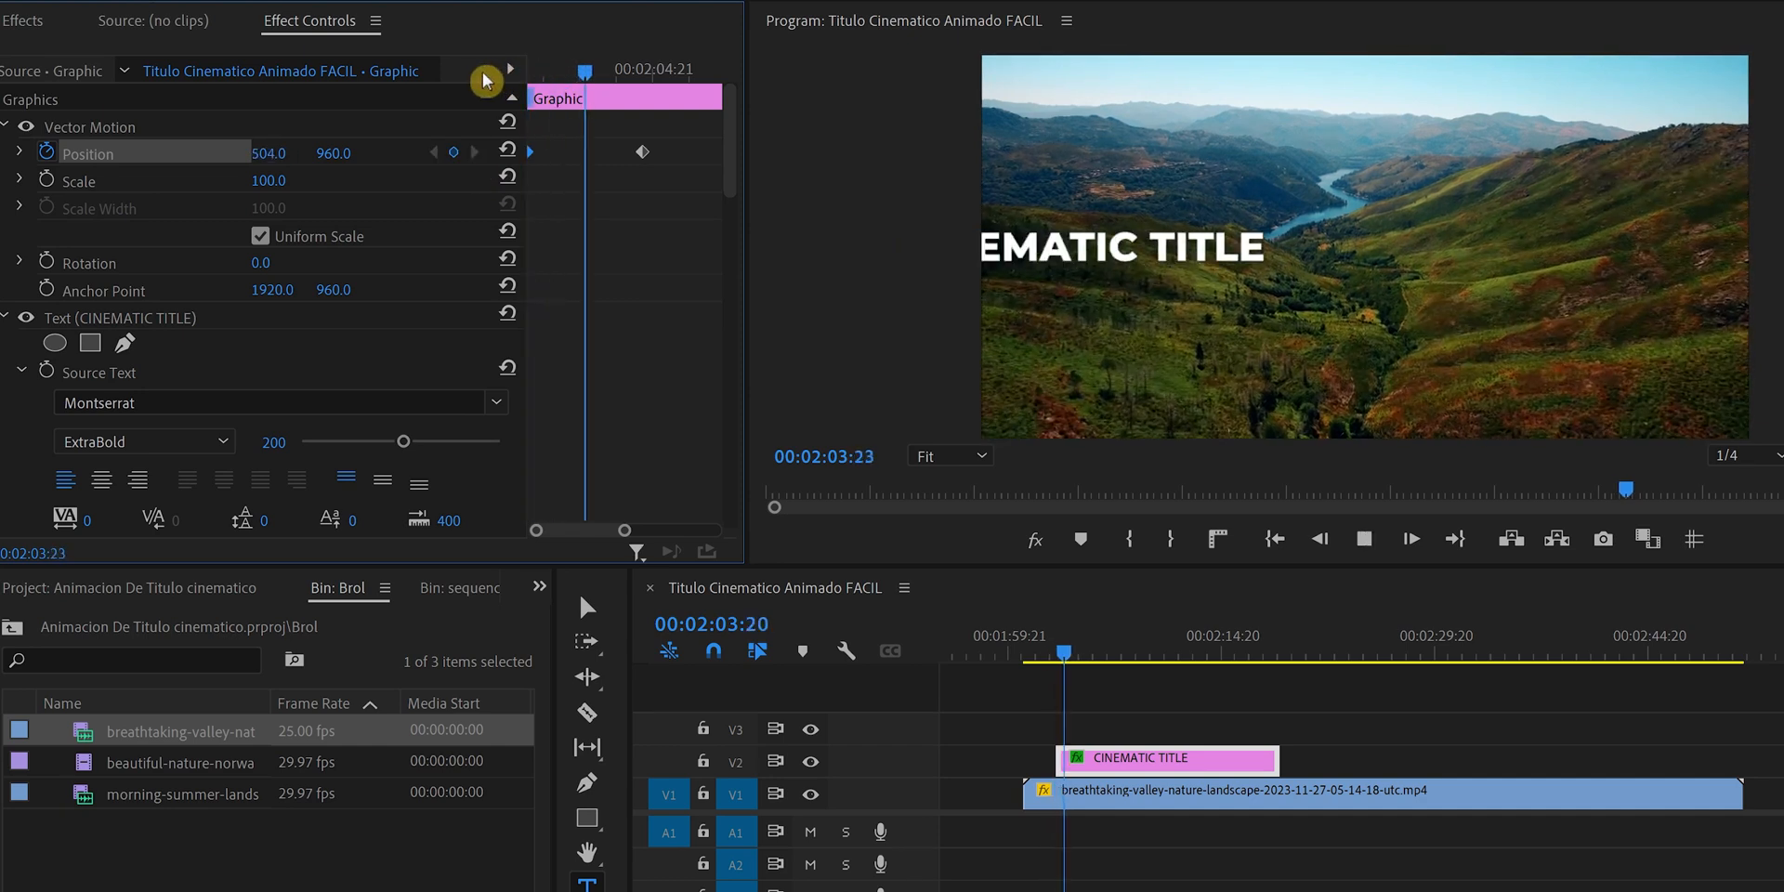
key("space")
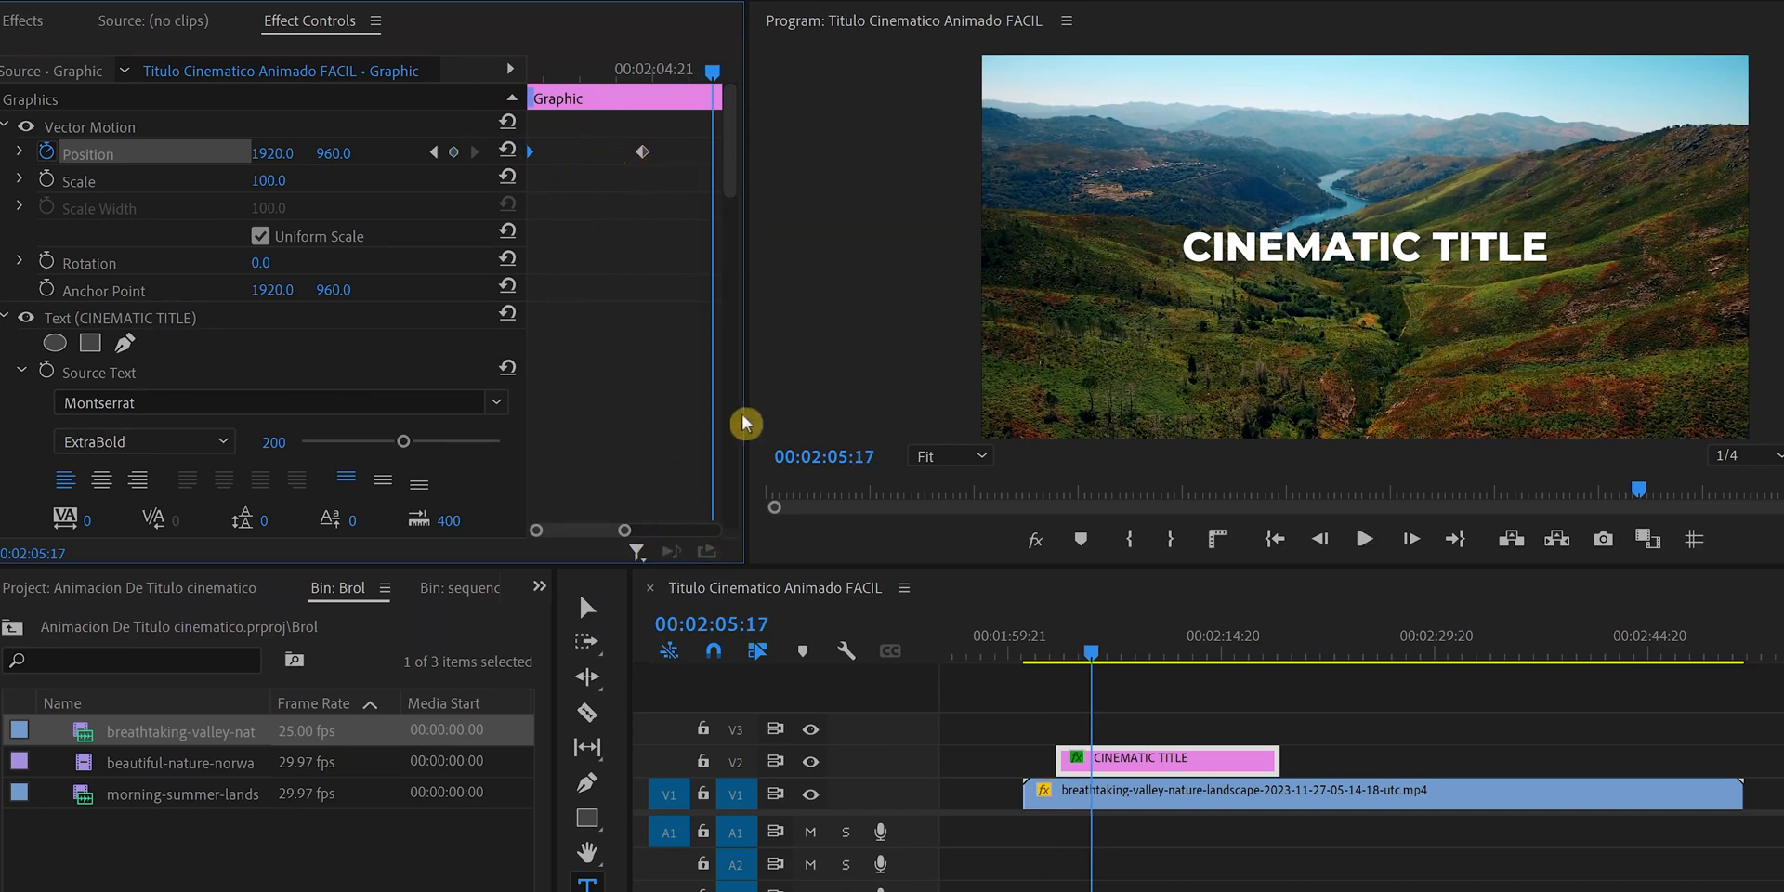
- Duplicate the centered Position keyframe at 00:02:07:05 and the off-screen keyframe shortly after it, so the title slides back out
left_click_drag(625, 530, 671, 529)
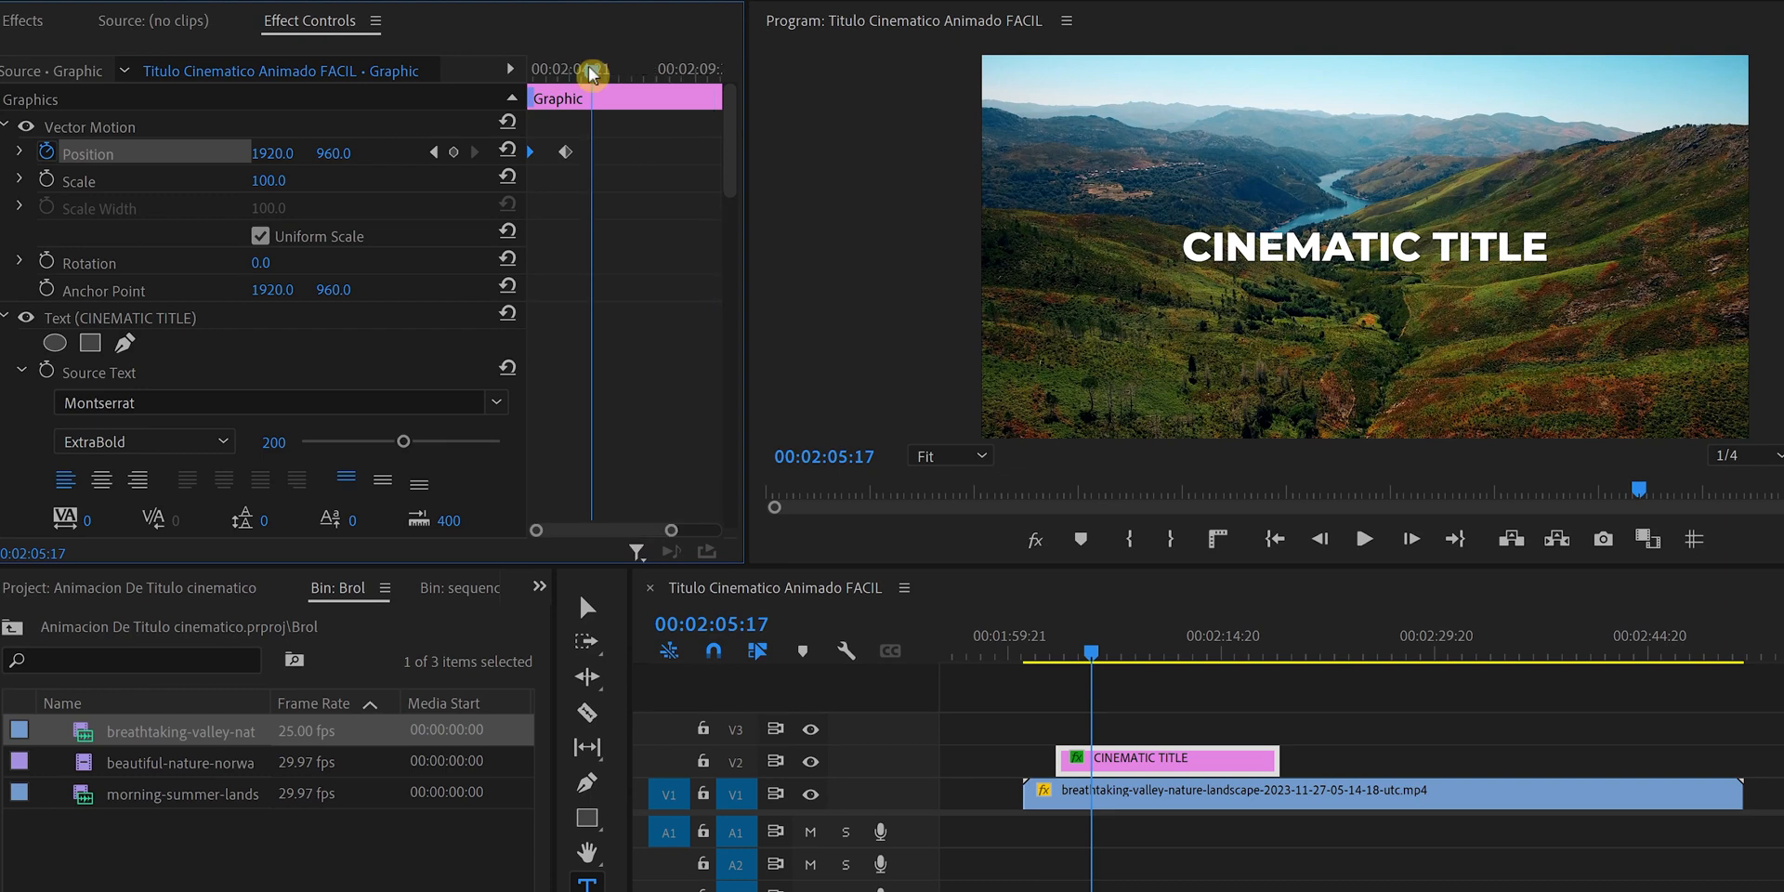
left_click_drag(591, 74, 486, 75)
key("space")
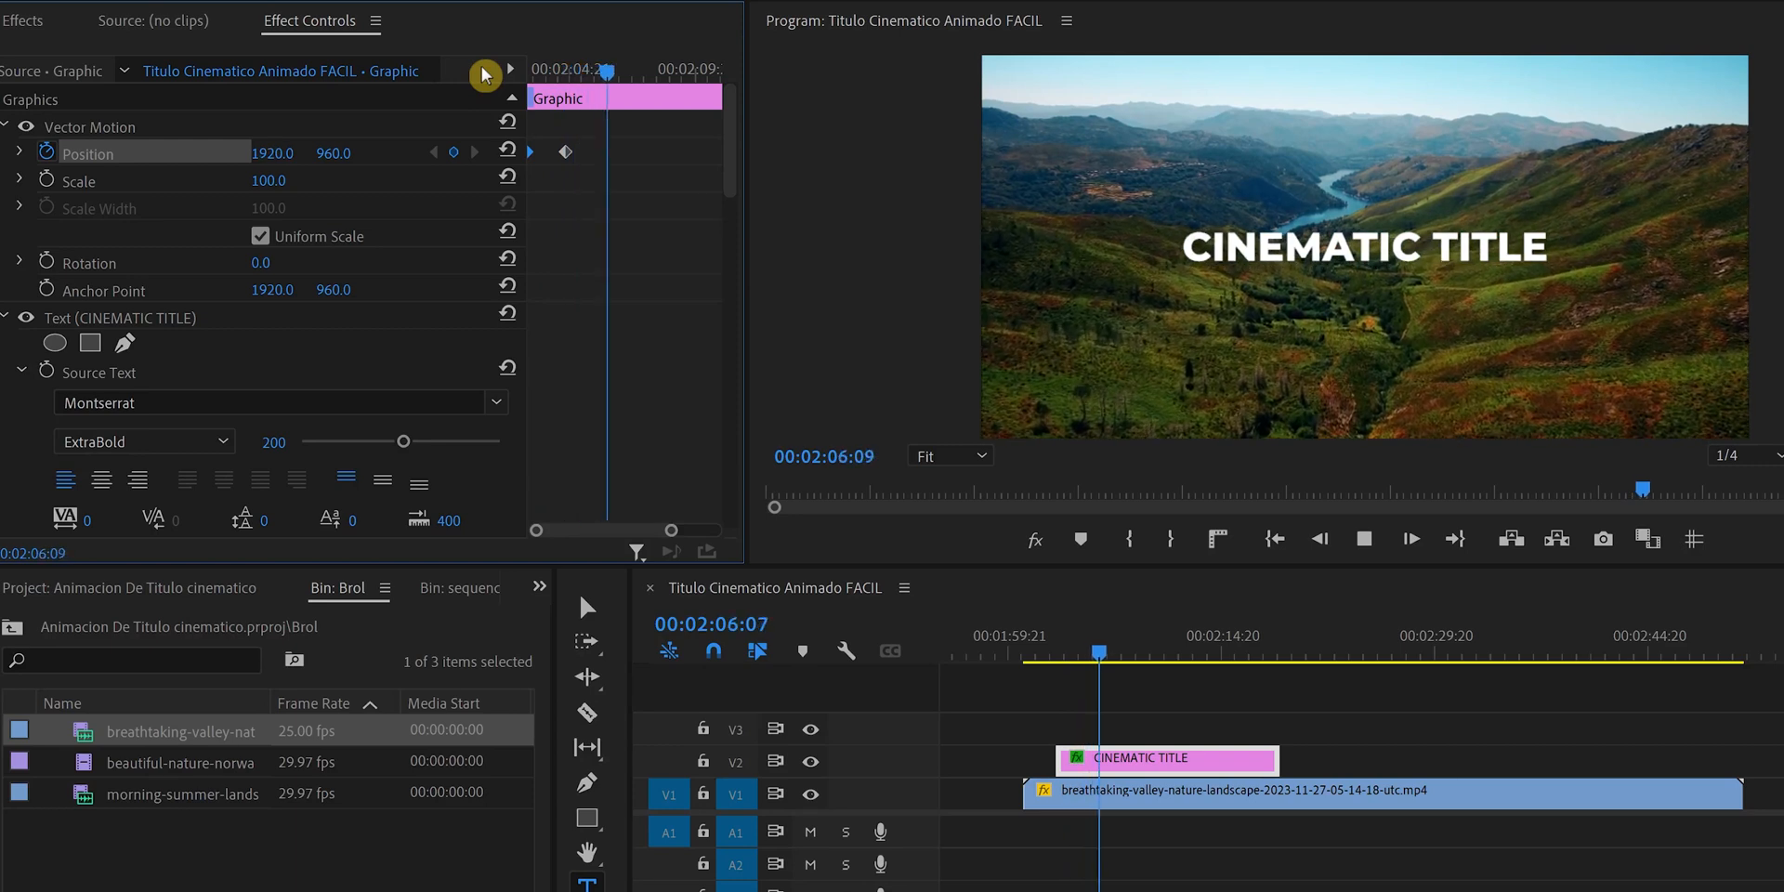
key("space")
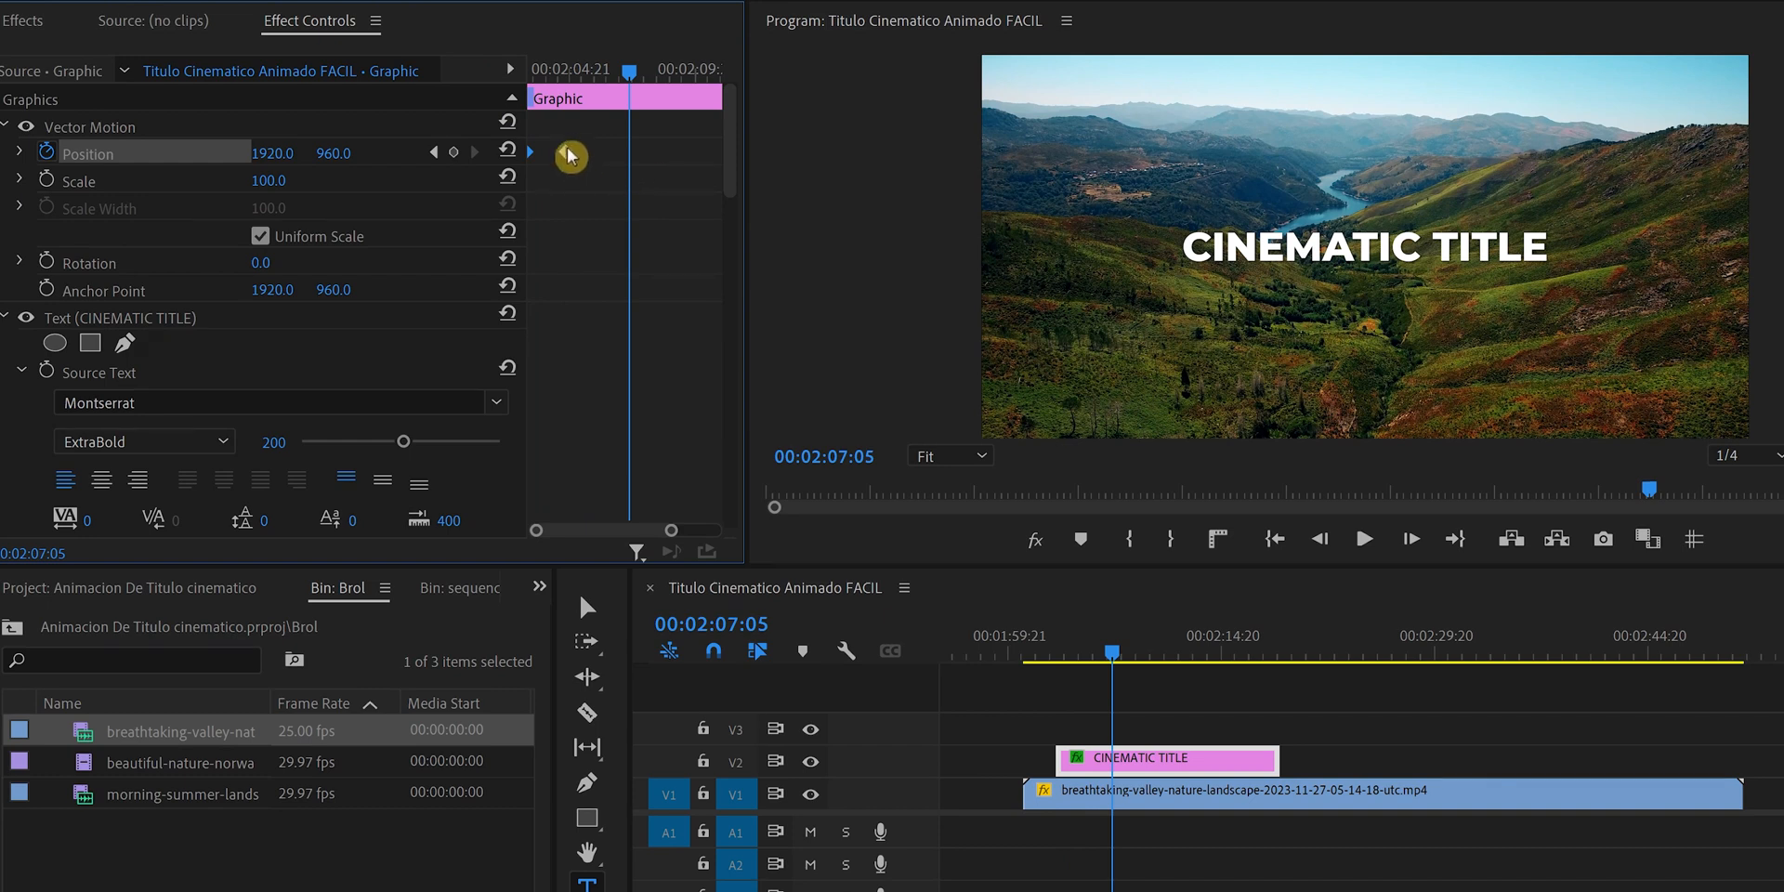
left_click_drag(566, 150, 629, 158)
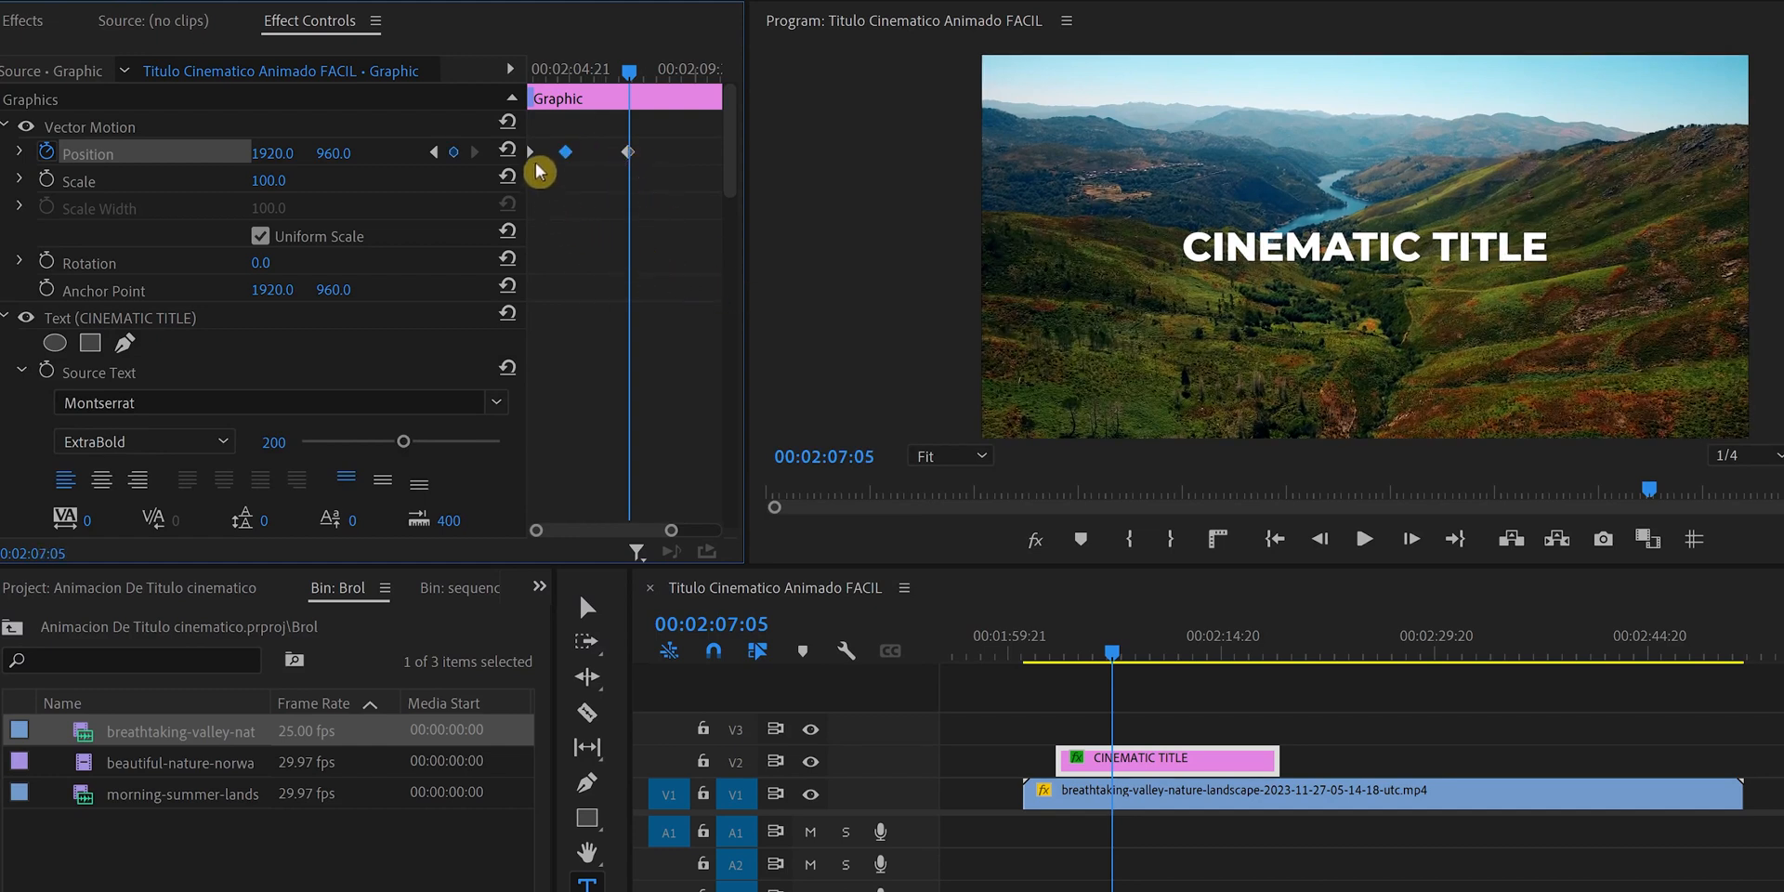
left_click_drag(533, 160, 667, 158)
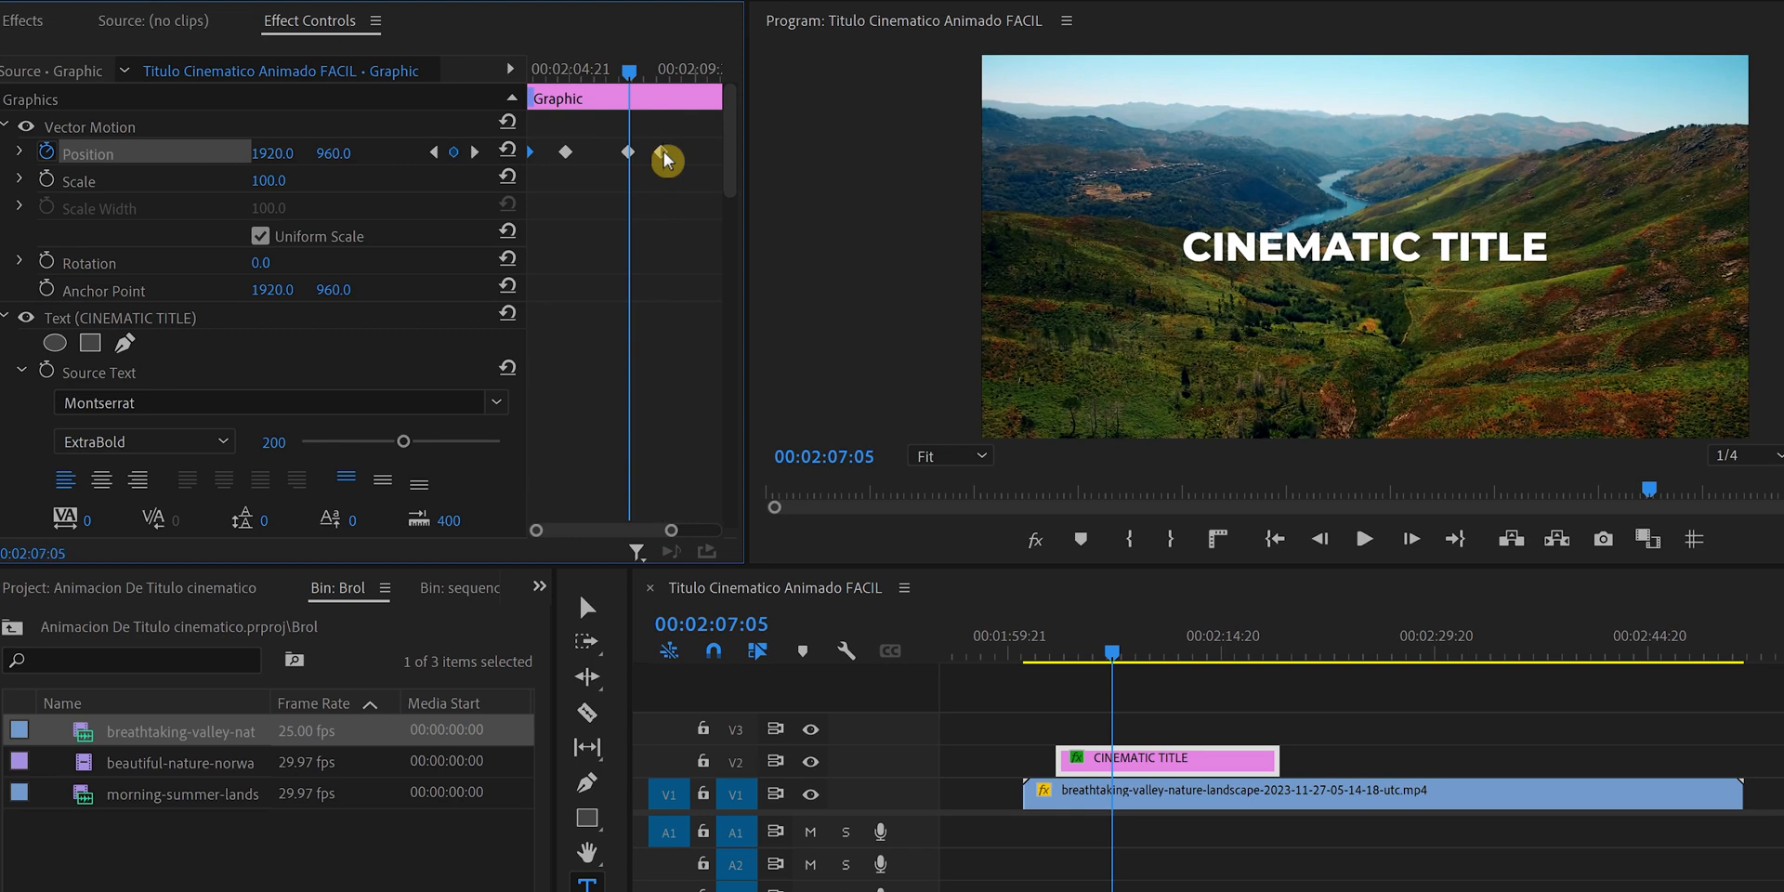
- Shift the second Position keyframe slightly earlier and set both entrance keyframes to Auto Bezier temporal interpolation
left_click(568, 155)
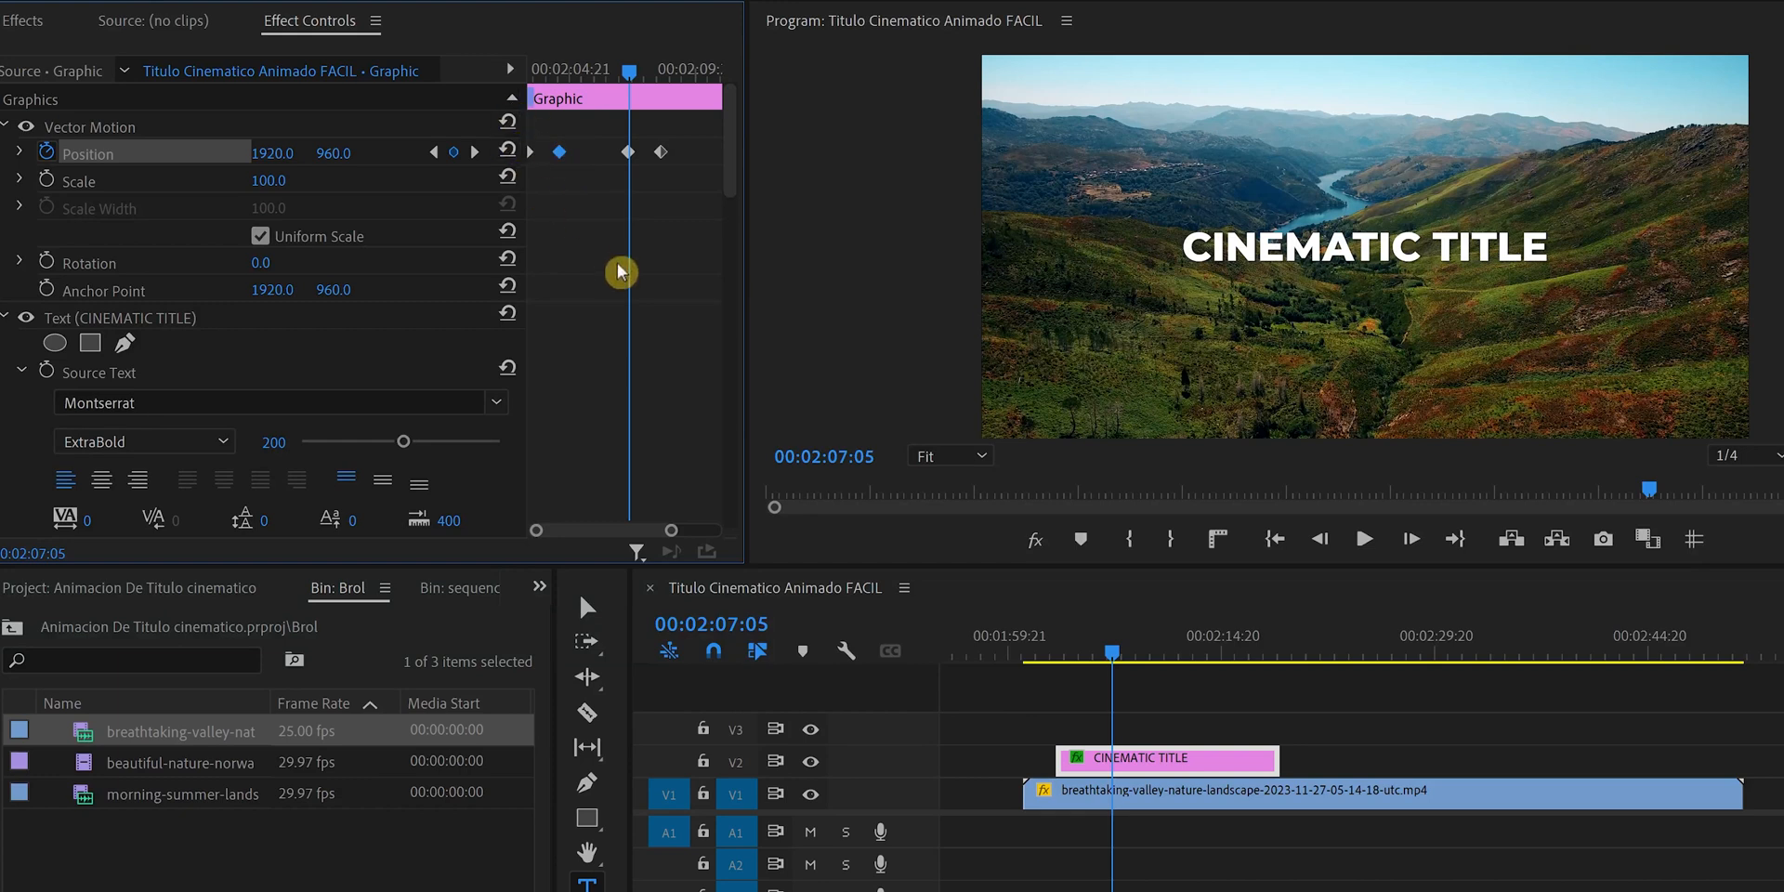
right_click(561, 156)
mouse_move(648, 374)
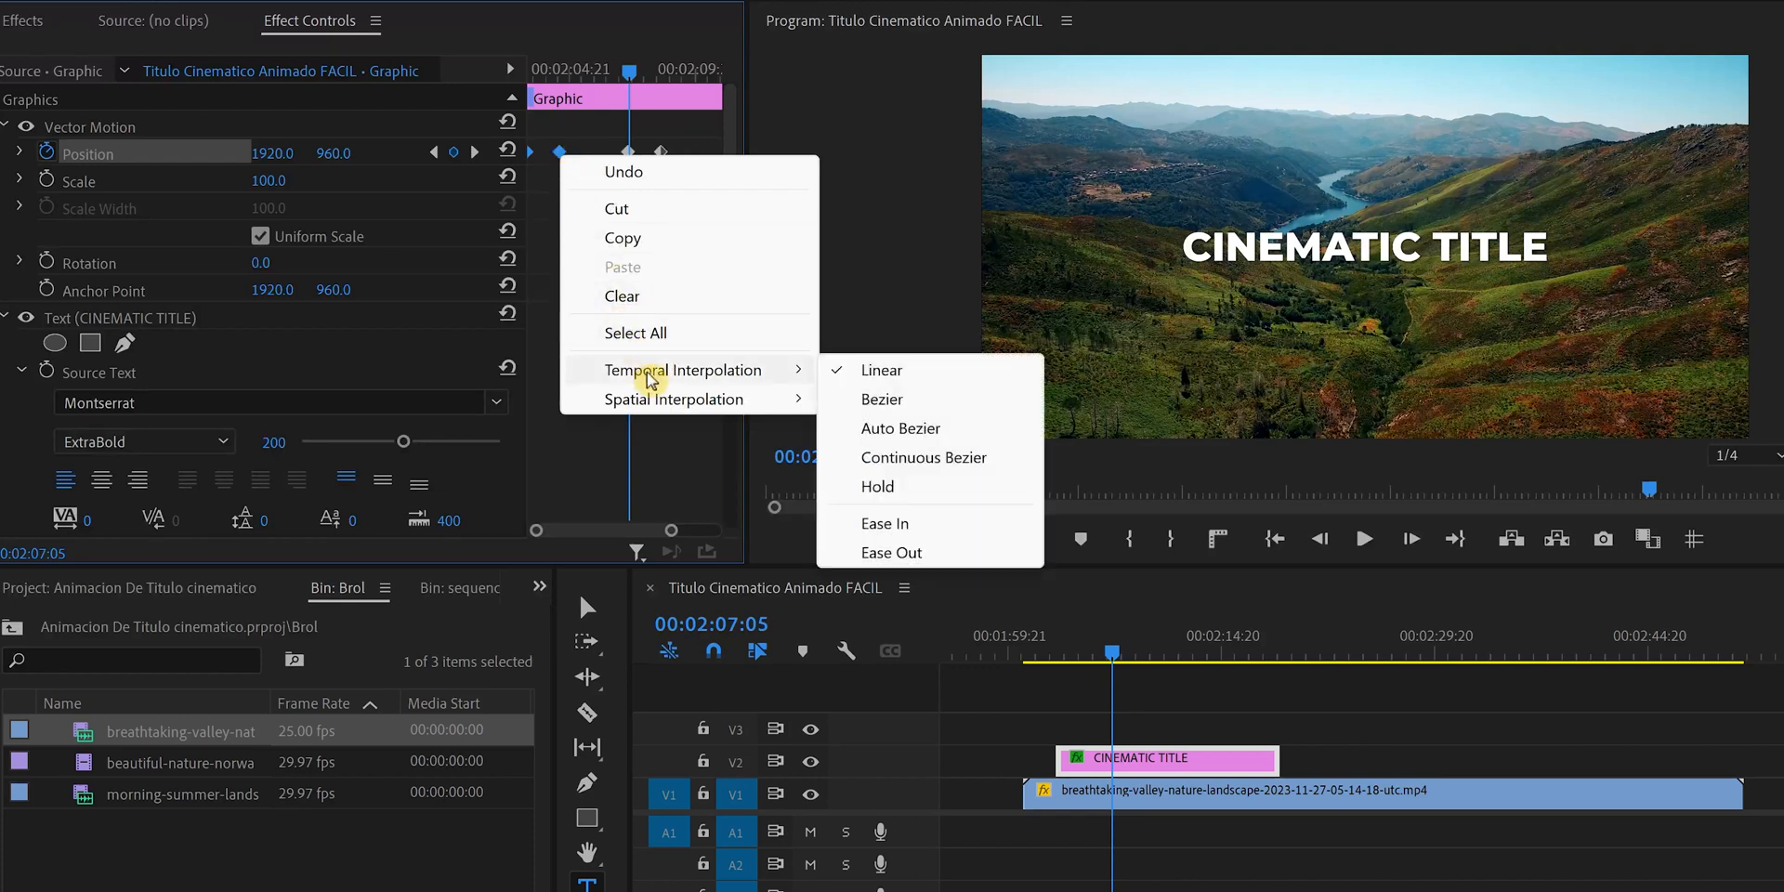
left_click(914, 434)
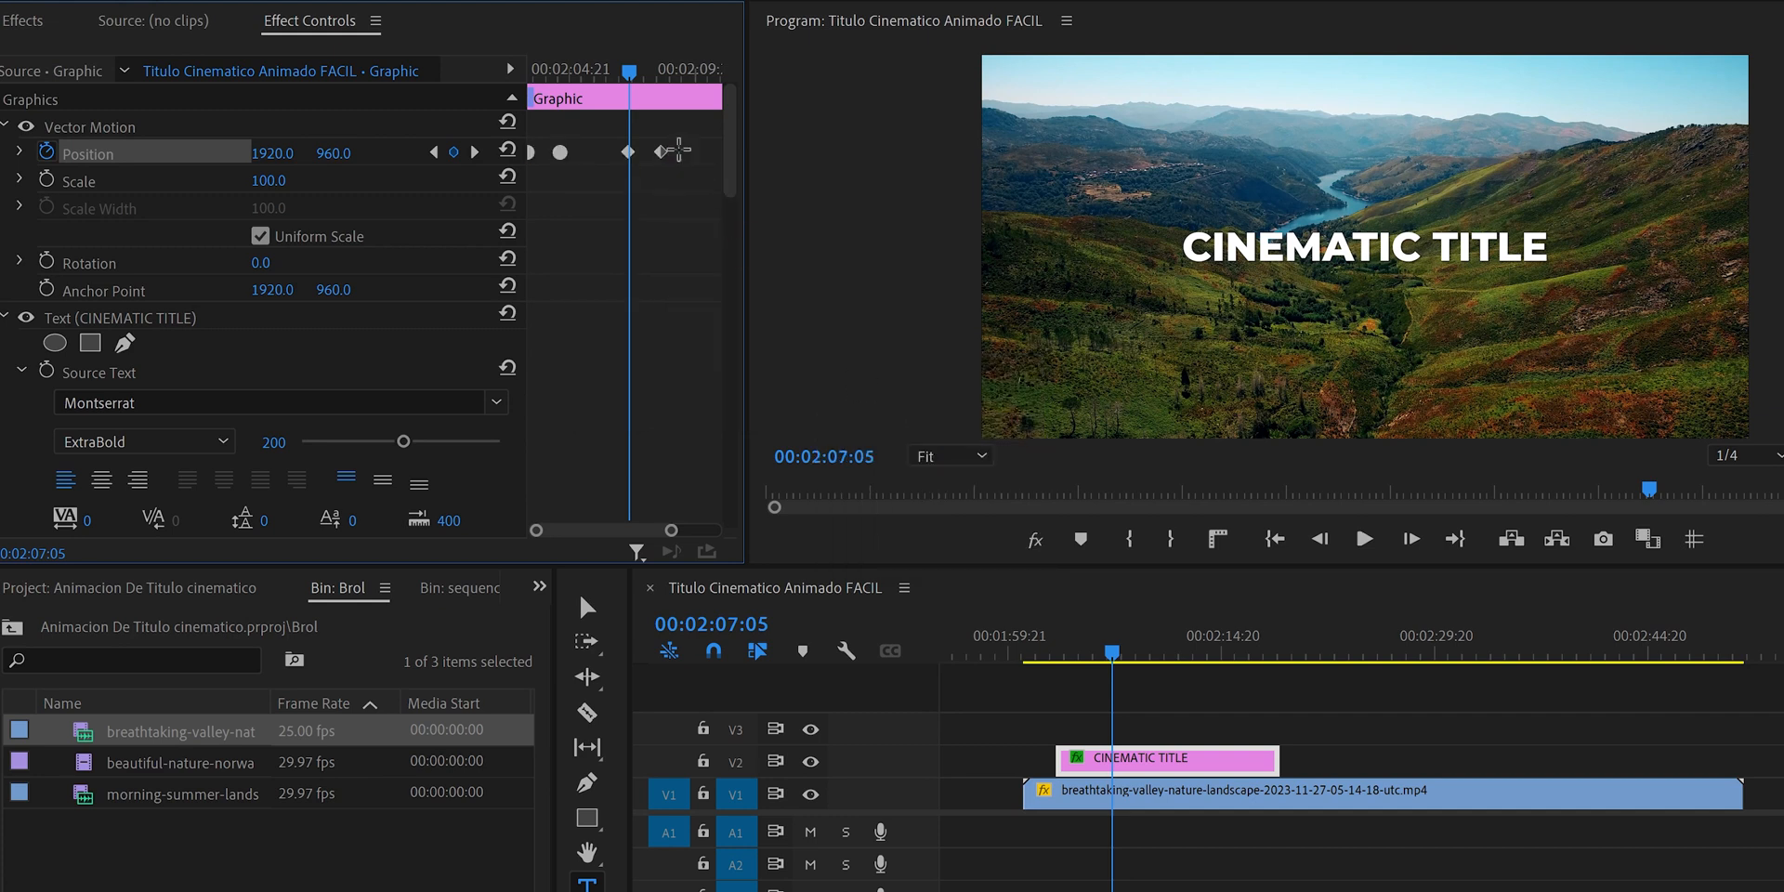
- Set both exit Position keyframes to Auto Bezier temporal interpolation and play the animation
left_click_drag(614, 168, 610, 177)
right_click(627, 152)
mouse_move(735, 381)
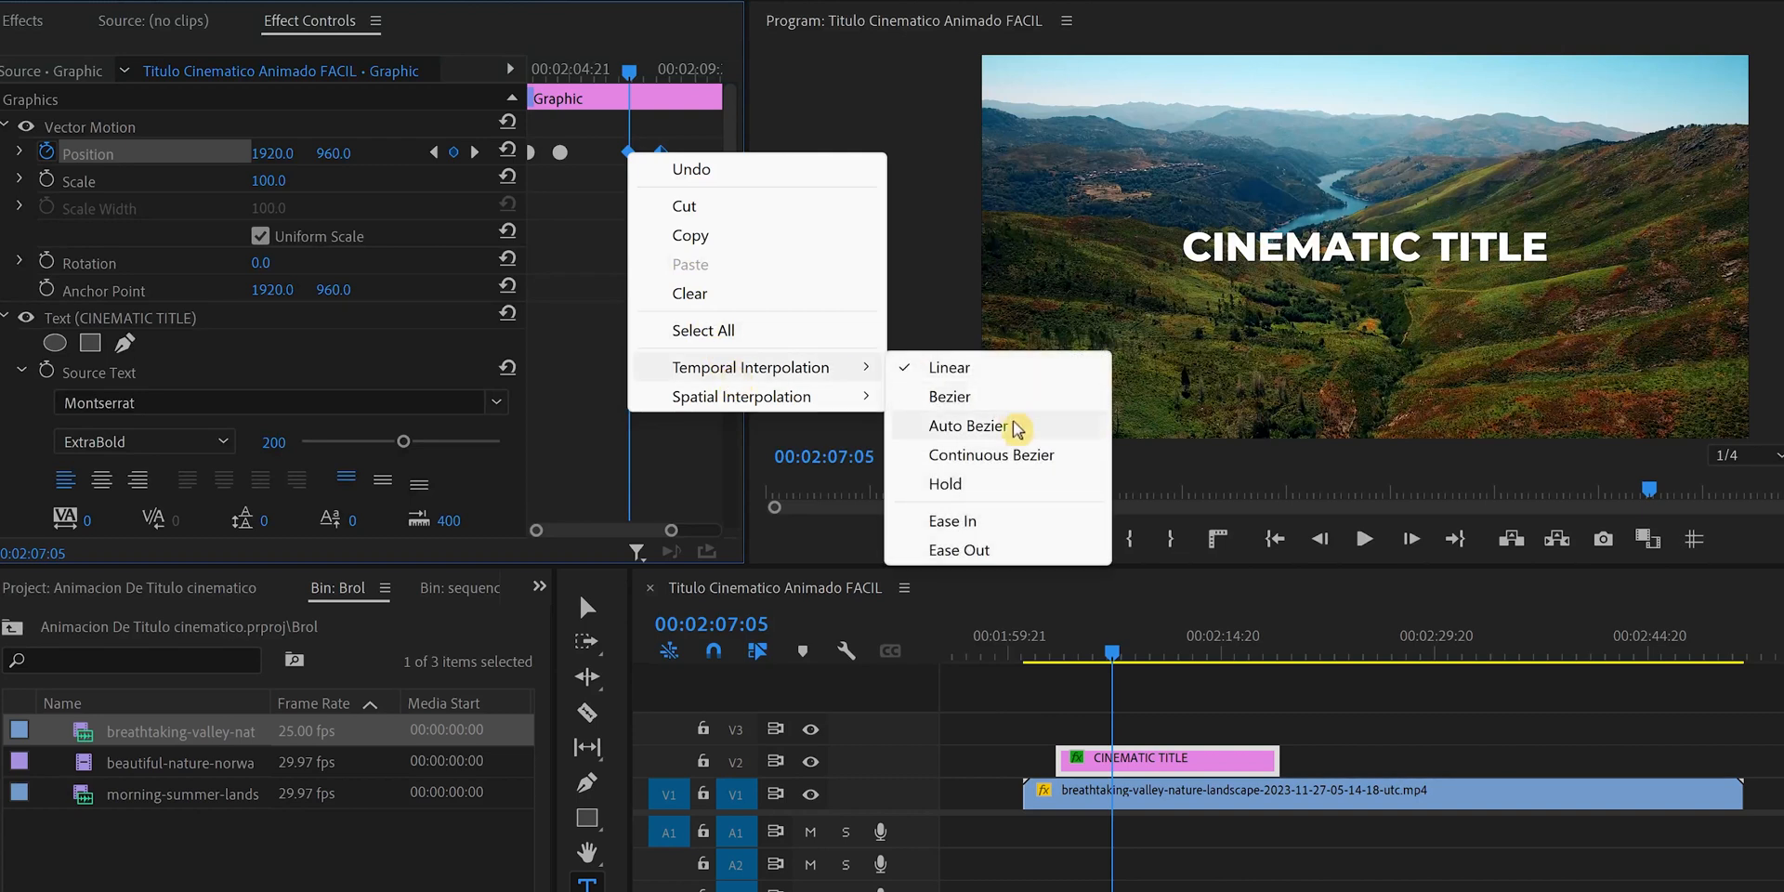
left_click(915, 425)
key("space")
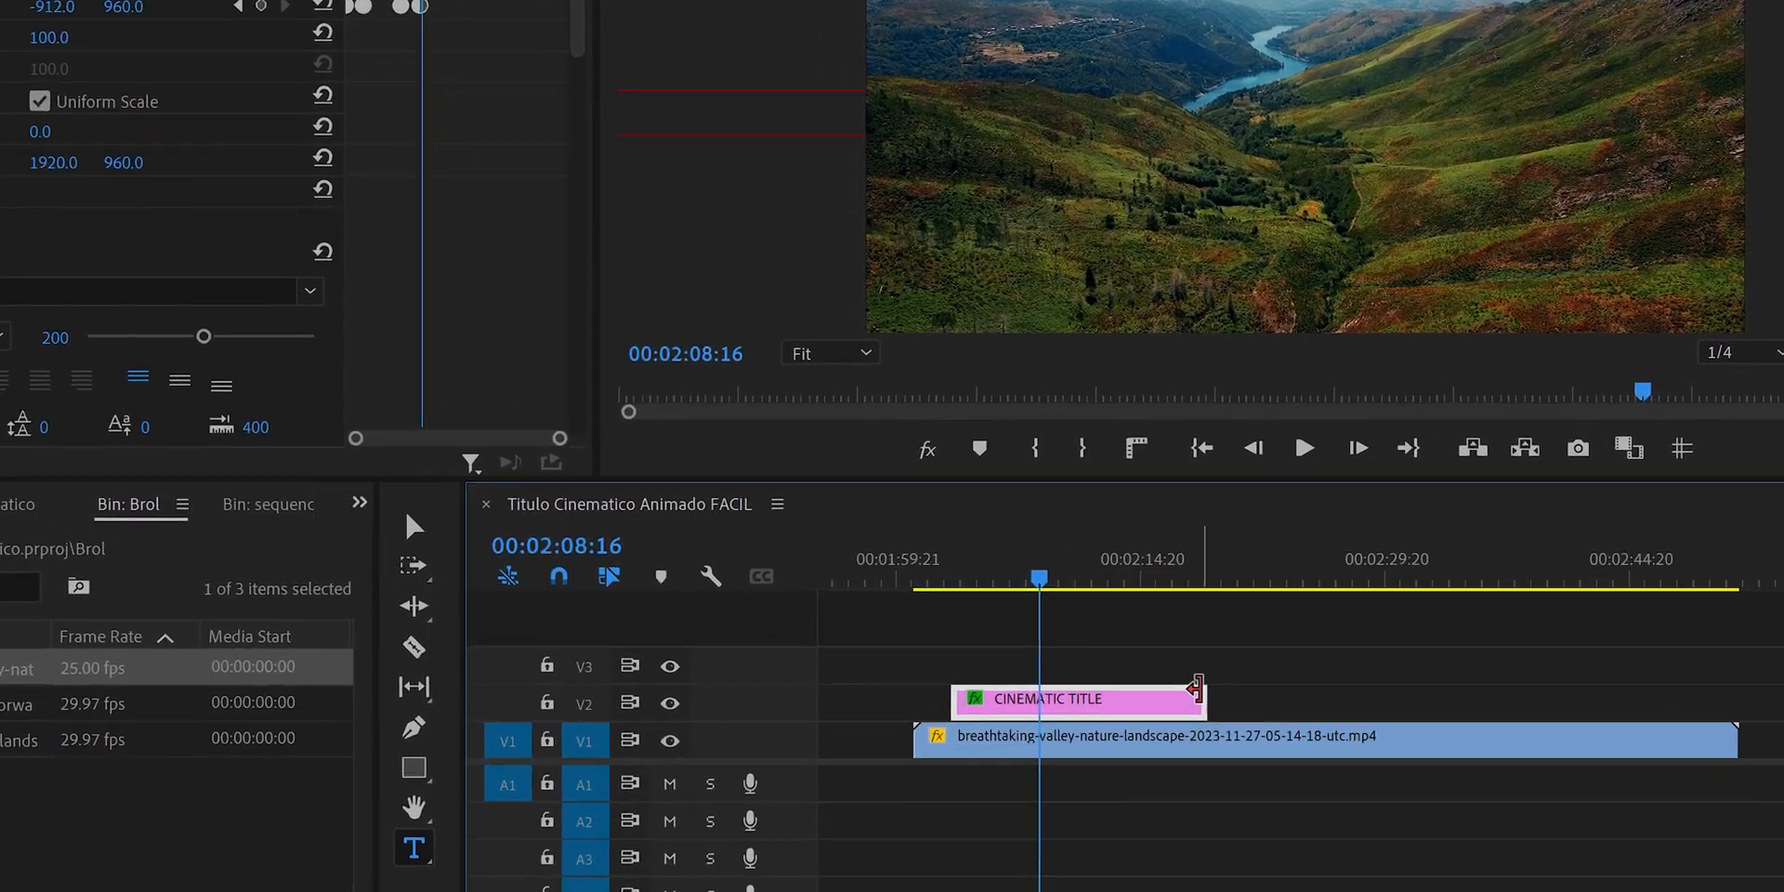
- Trim the end of the CINEMATIC TITLE clip on V2 back to 00:02:08:16
left_click_drag(1277, 757, 1256, 751)
left_click_drag(1141, 658, 1051, 707)
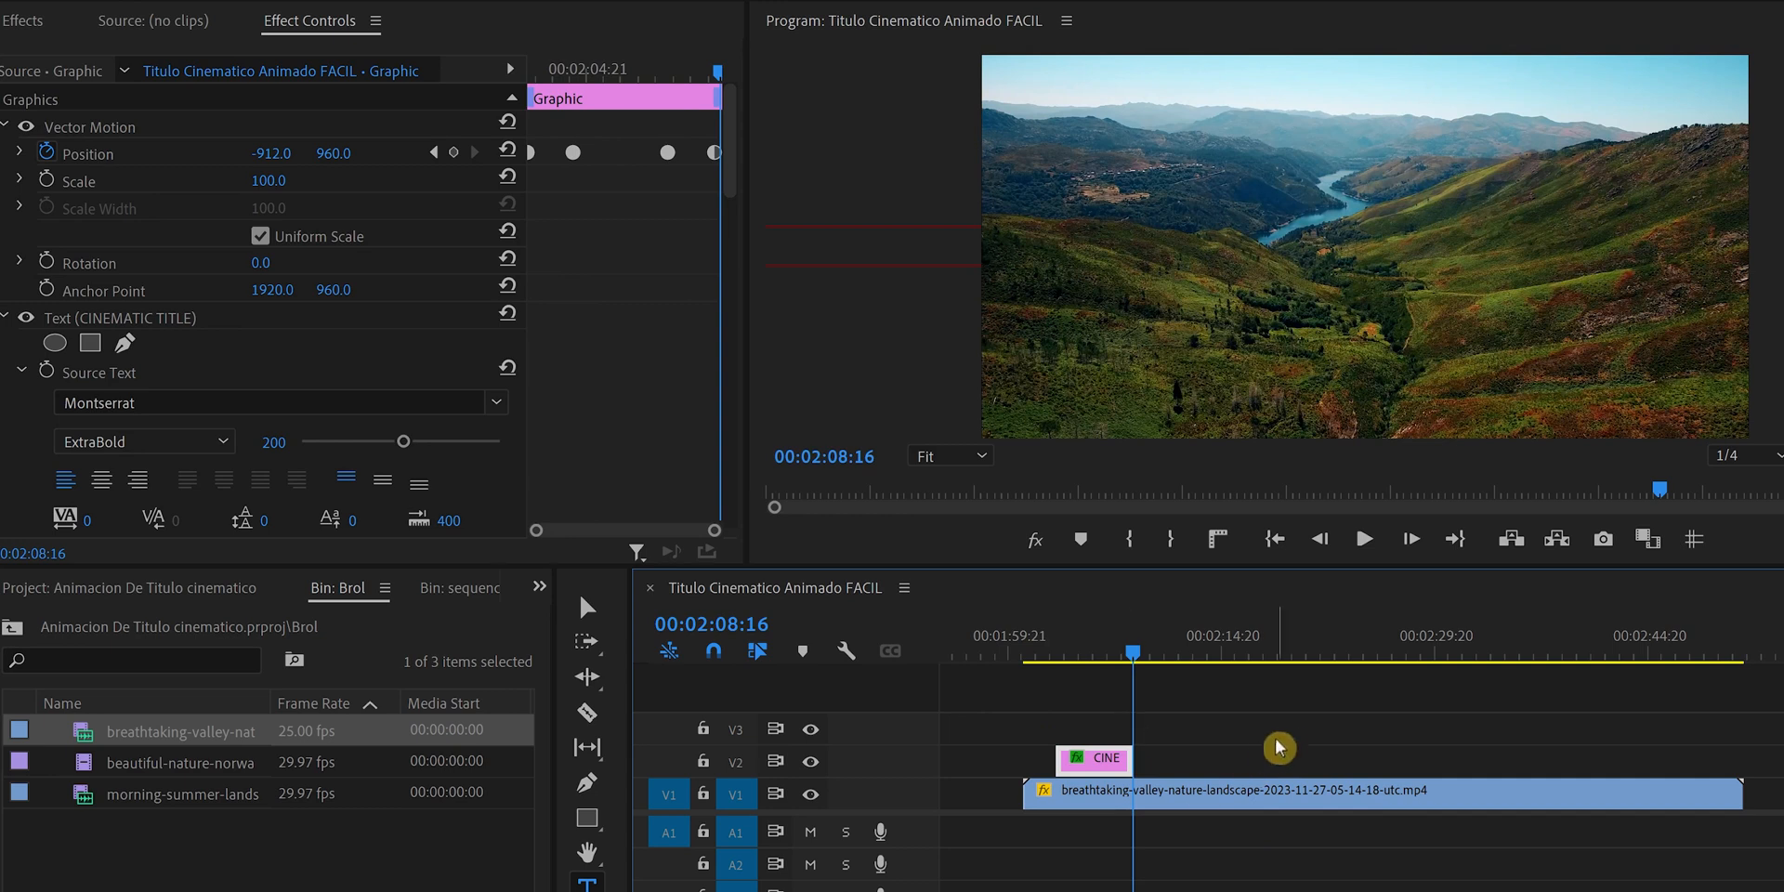
- Apply the Directional Blur effect to the CINEMATIC TITLE clip and show its effect settings
left_click_drag(716, 92, 619, 92)
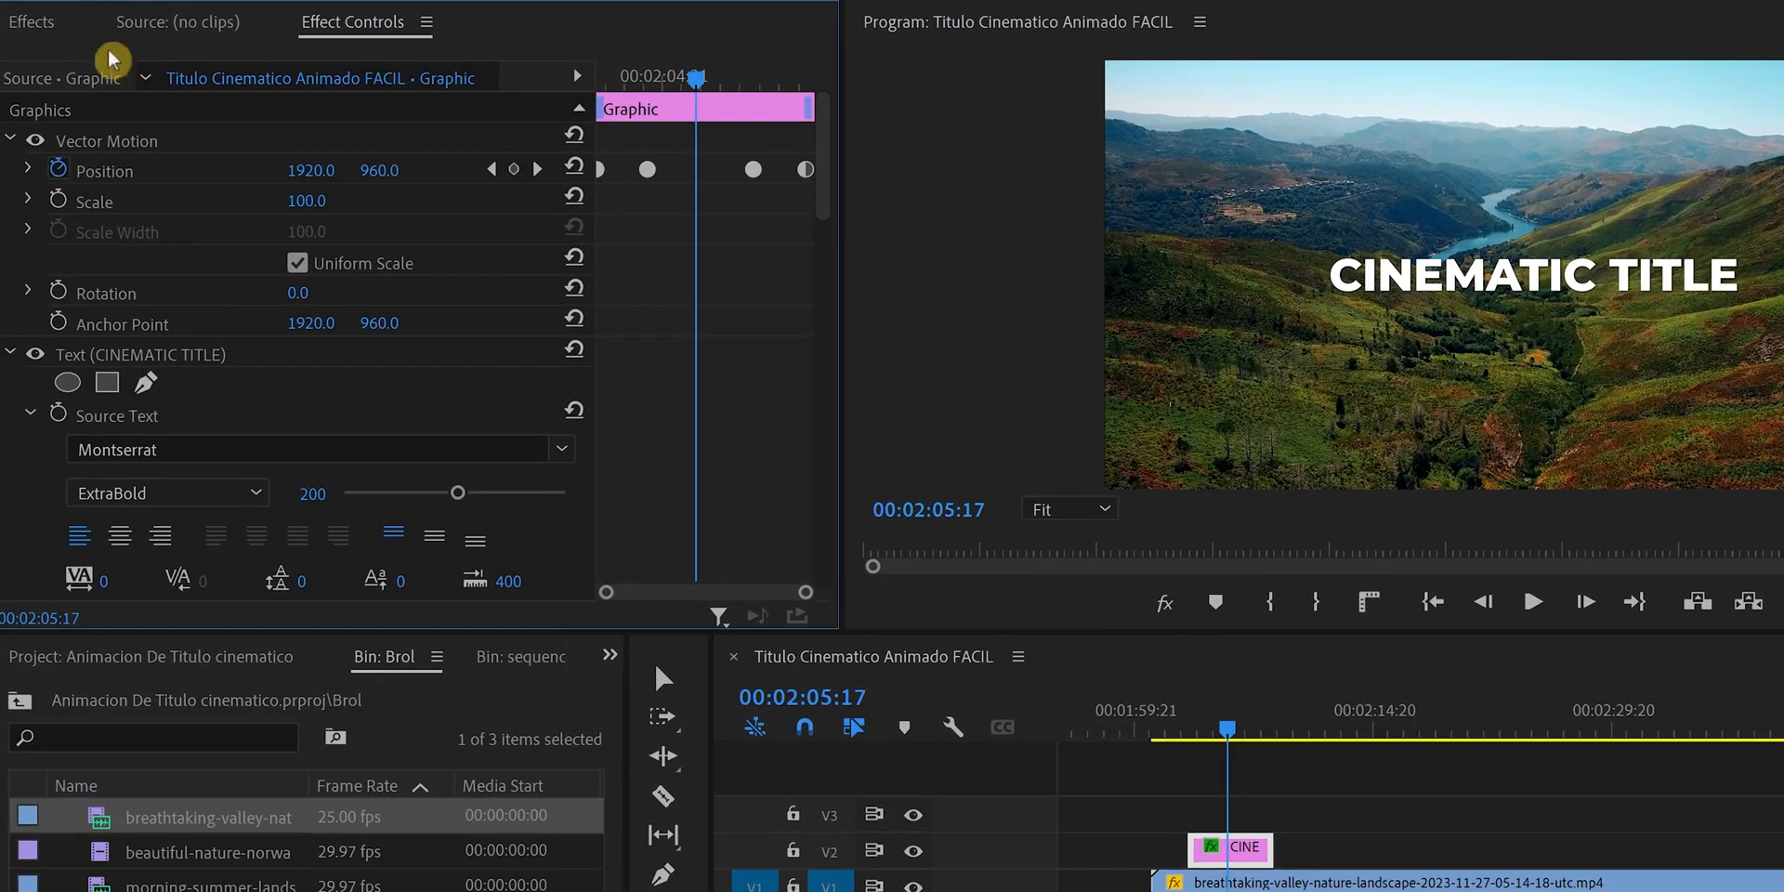
left_click(37, 23)
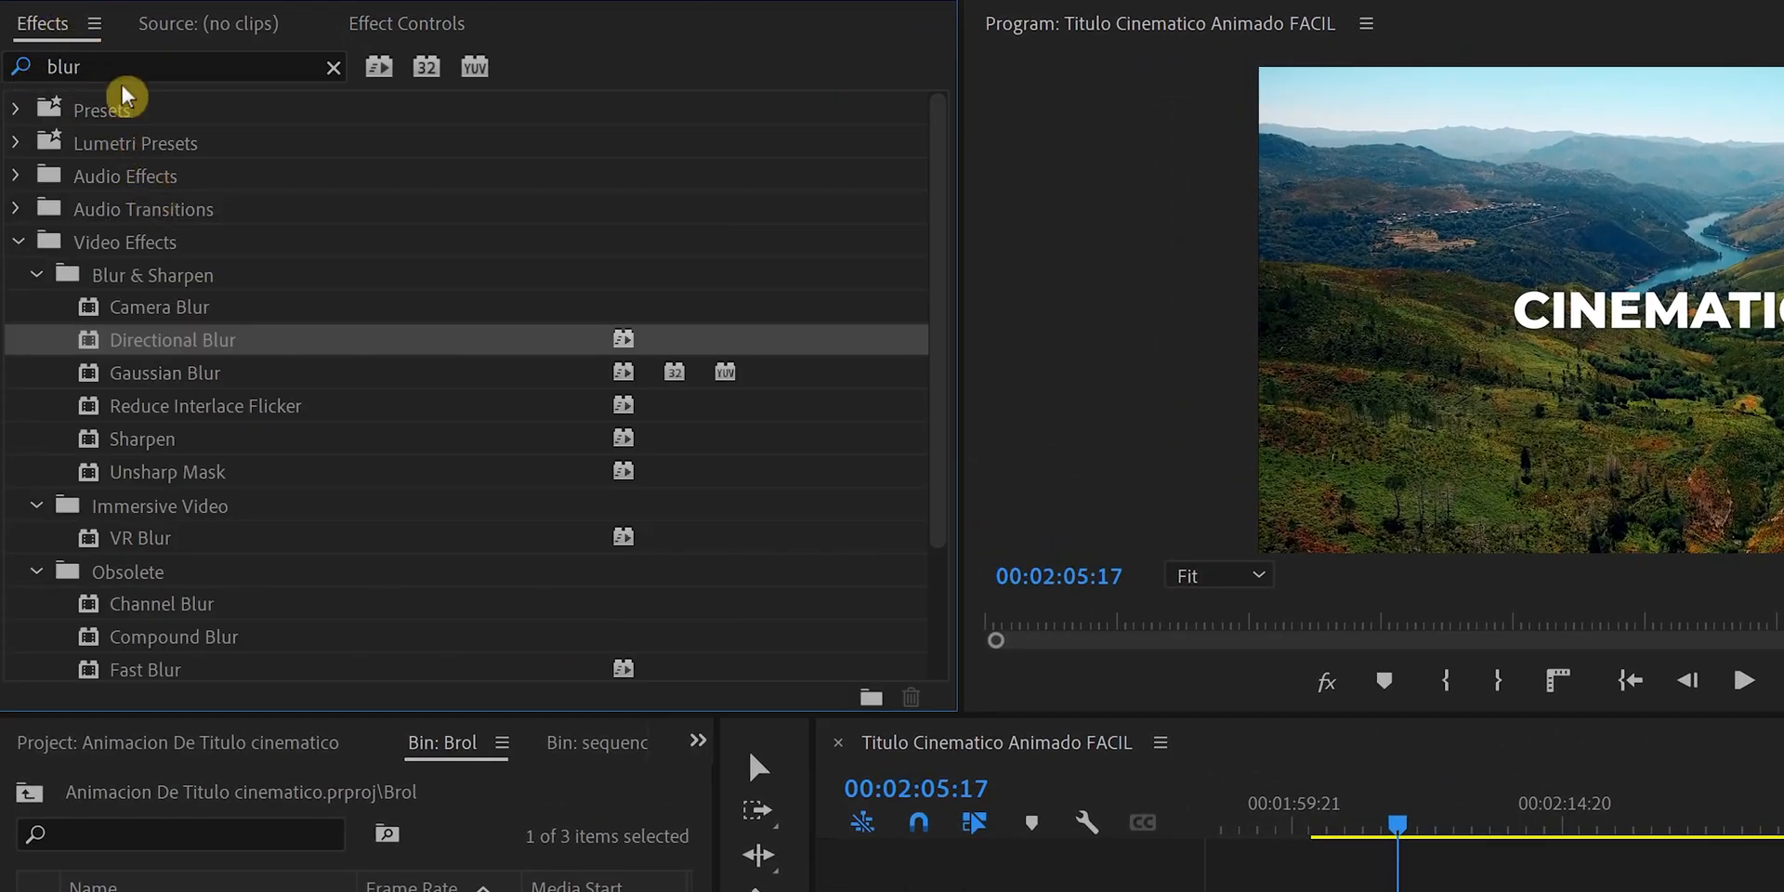
left_click_drag(159, 325, 415, 400)
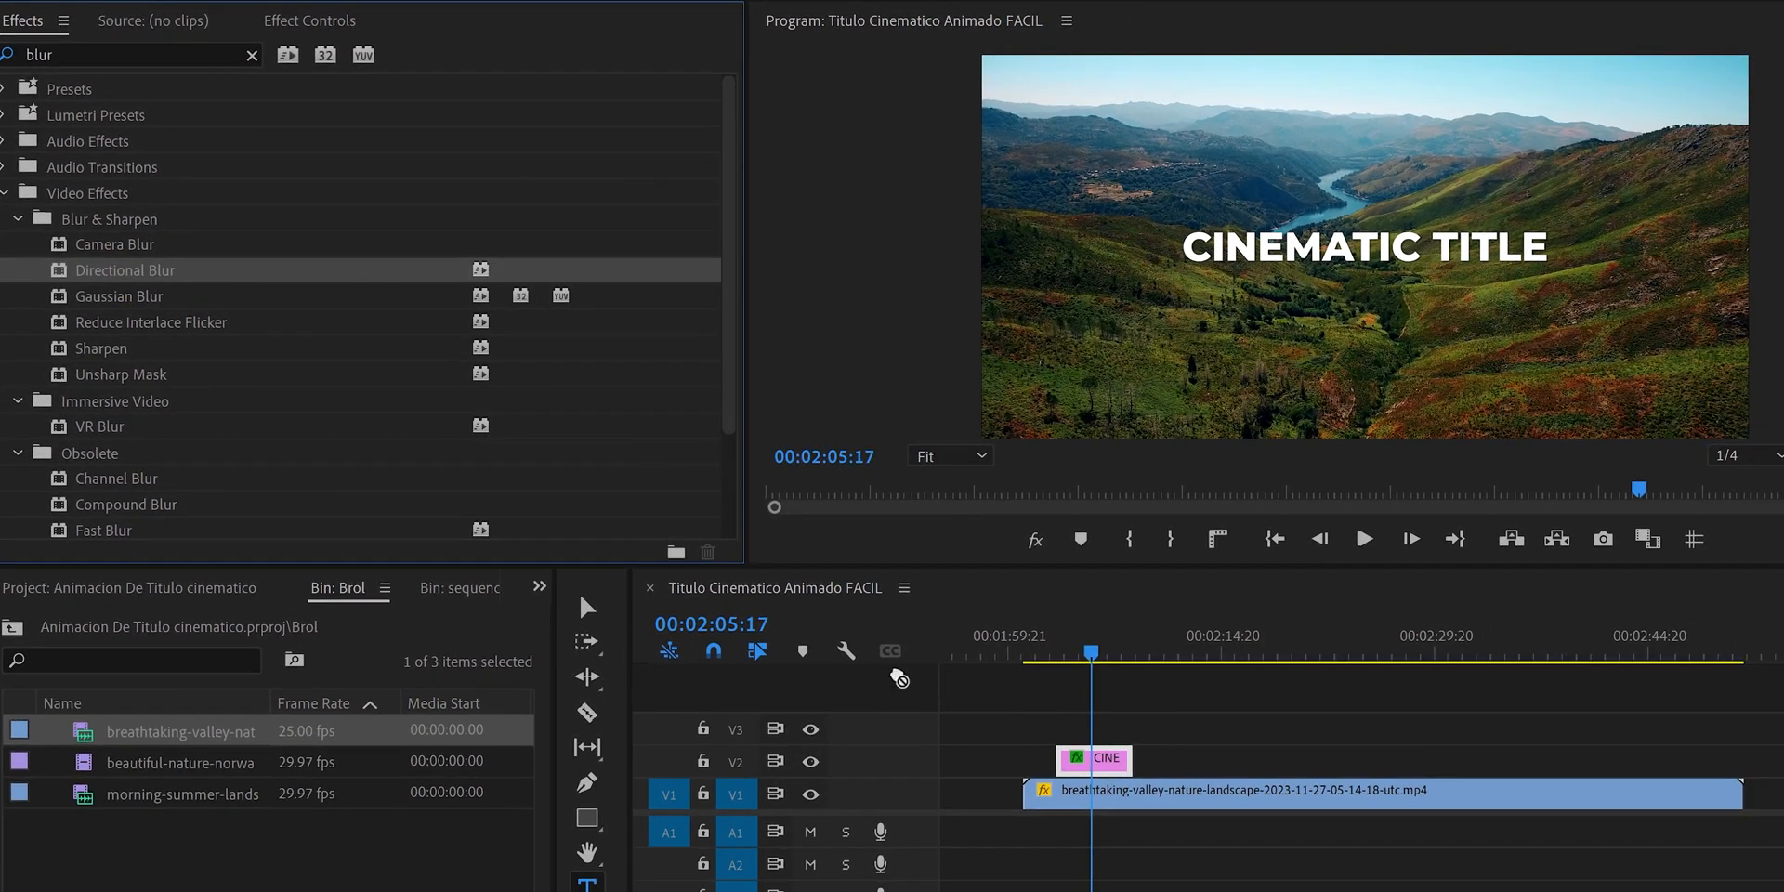
left_click_drag(899, 678, 1102, 762)
left_click(326, 28)
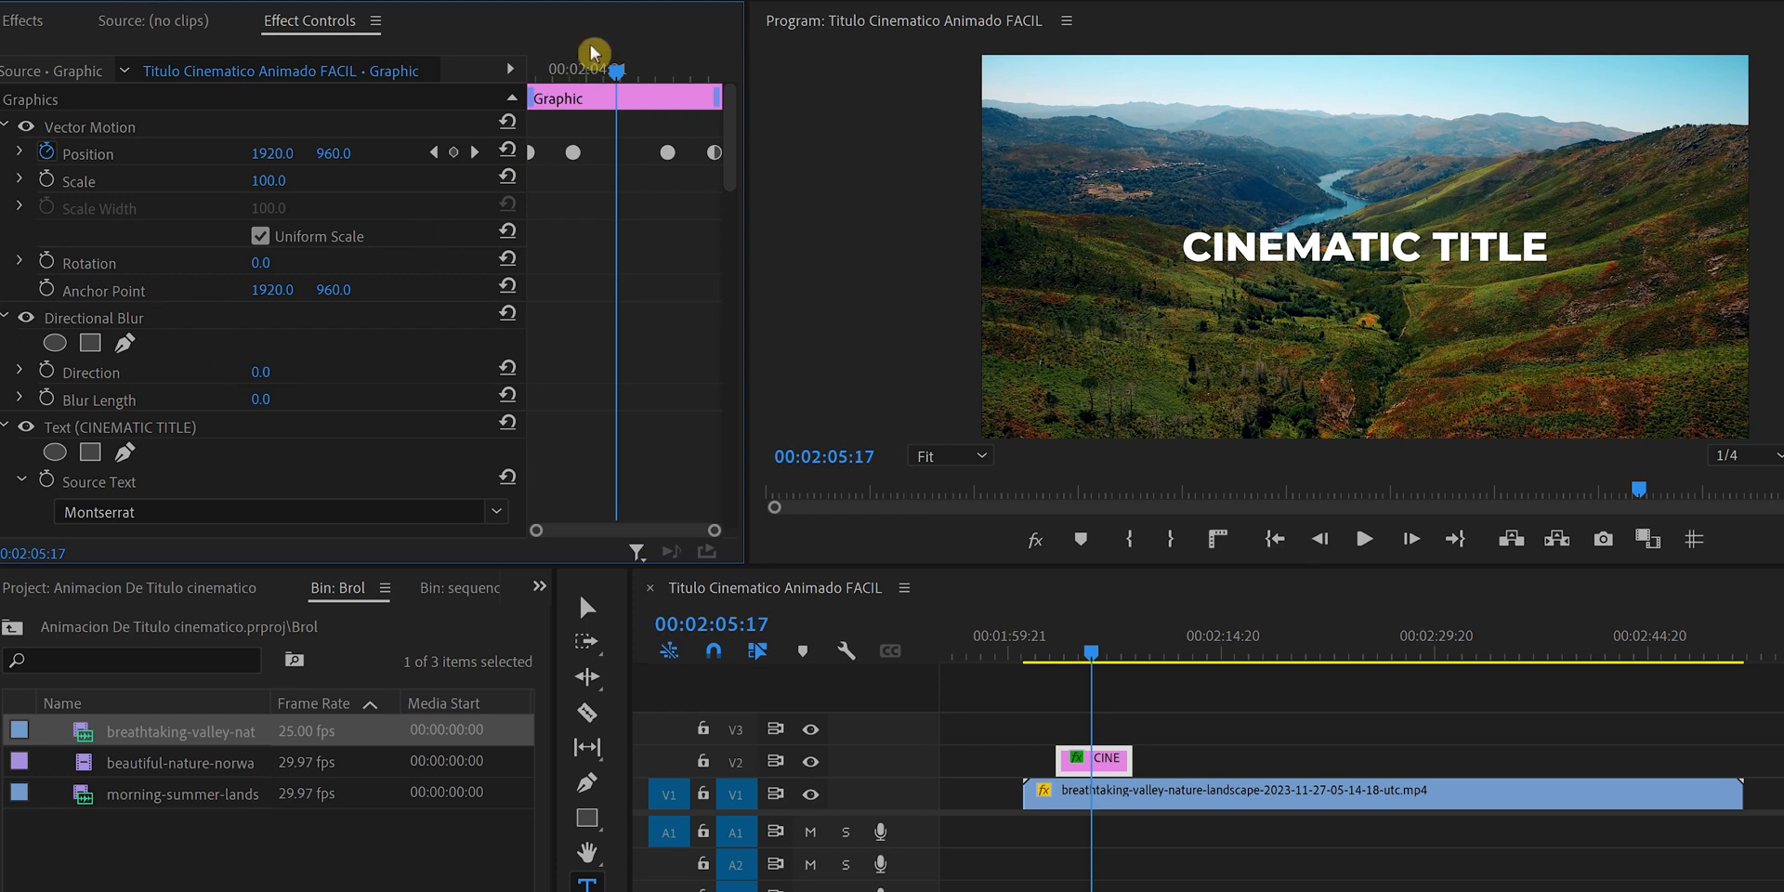
- At 00:02:03:20, set Directional Blur's Direction to 90 and Blur Length to 11, and turn on keyframing for both
left_click_drag(587, 58, 553, 81)
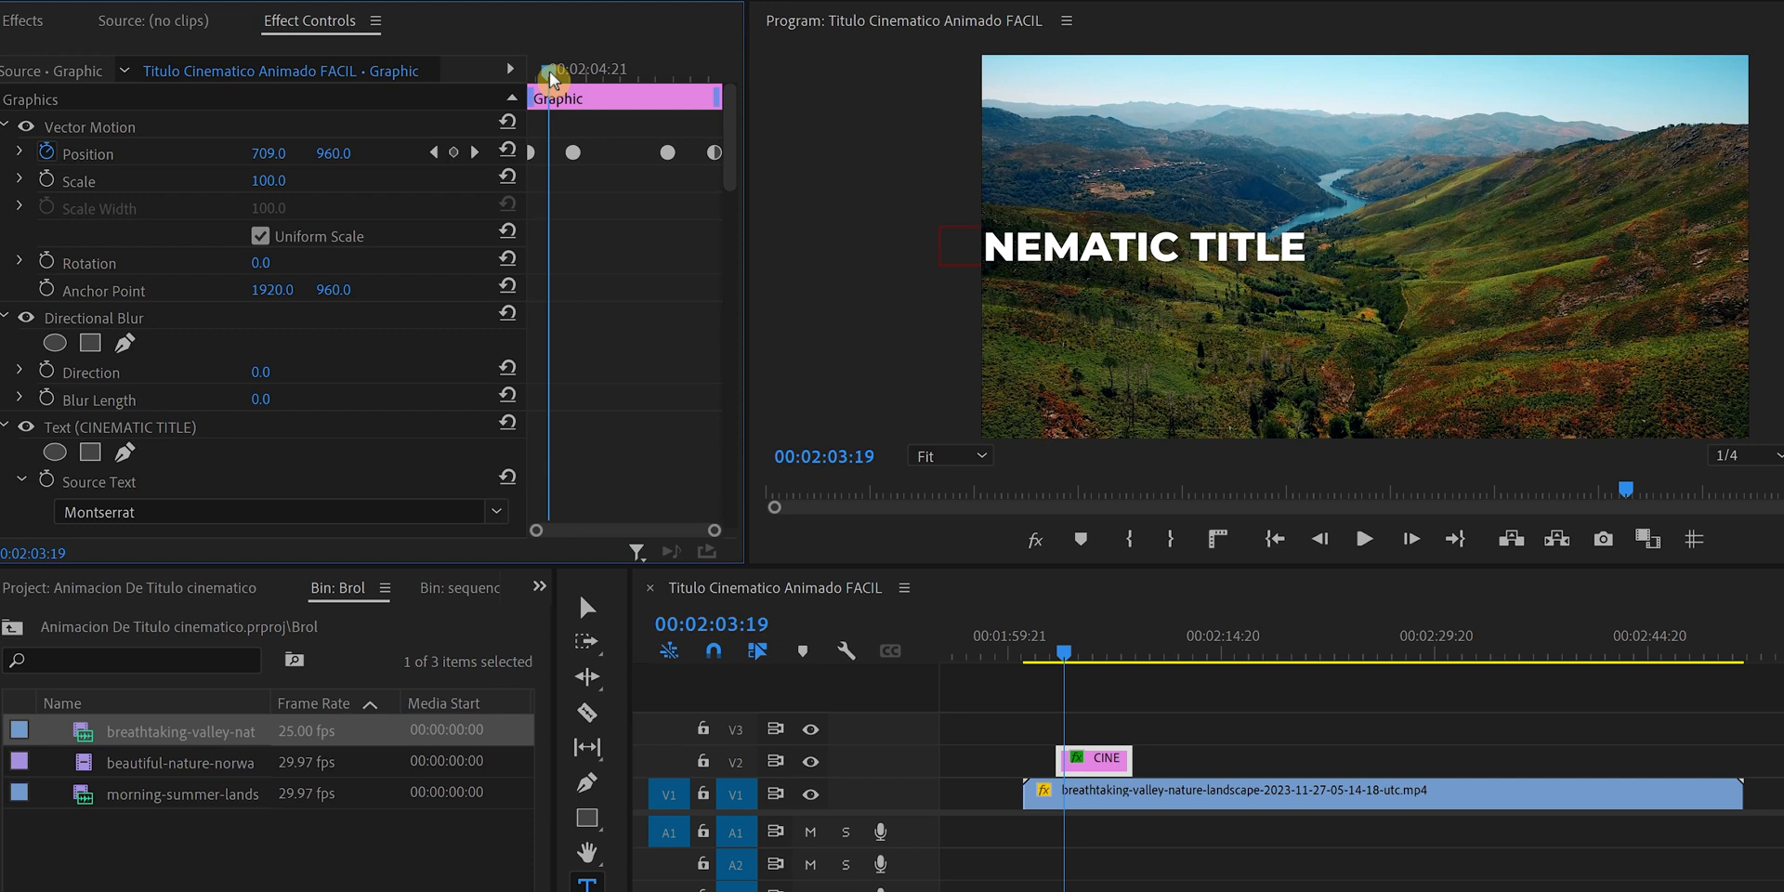
left_click(549, 71)
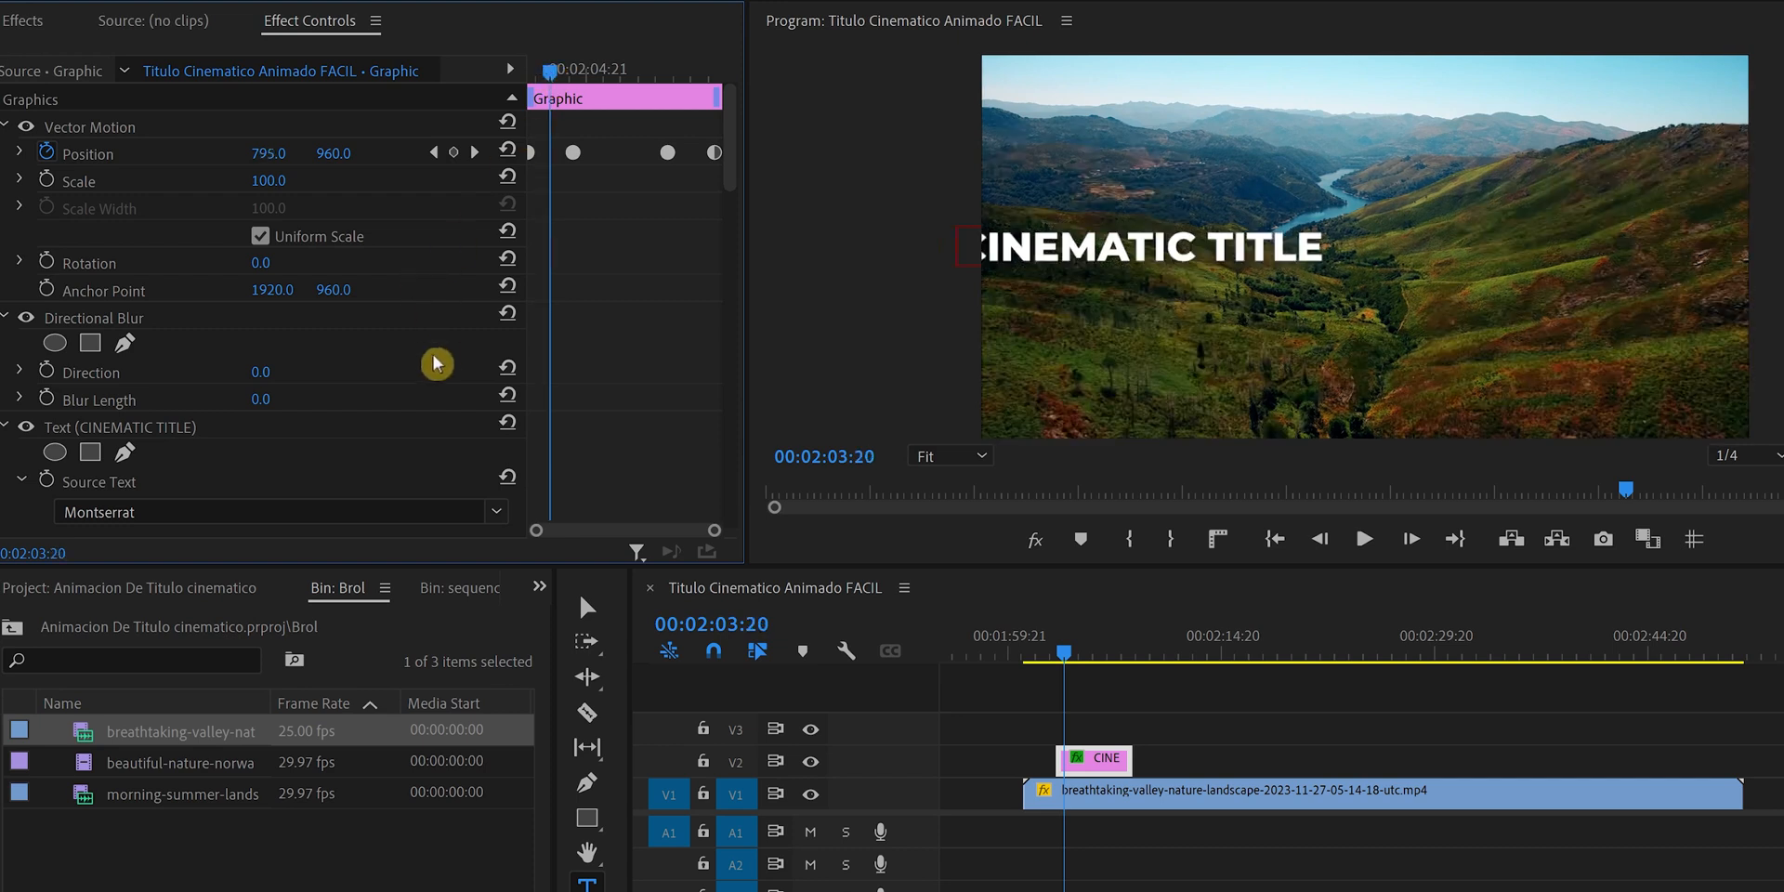
left_click(263, 372)
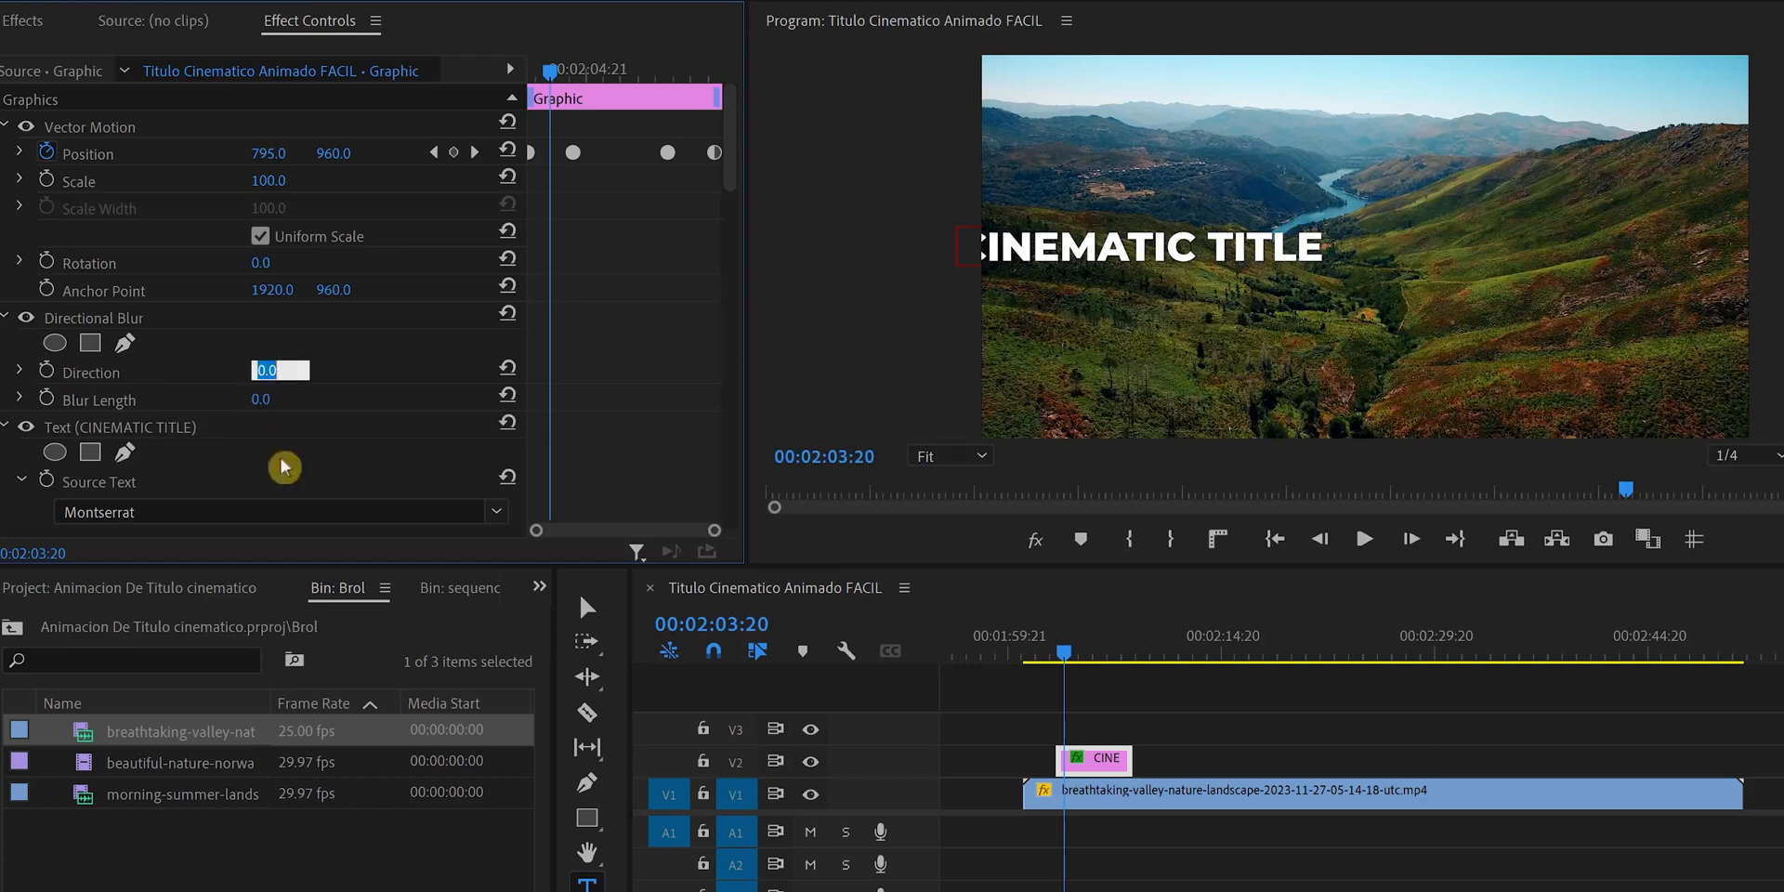
type("90")
key("Return")
left_click(261, 400)
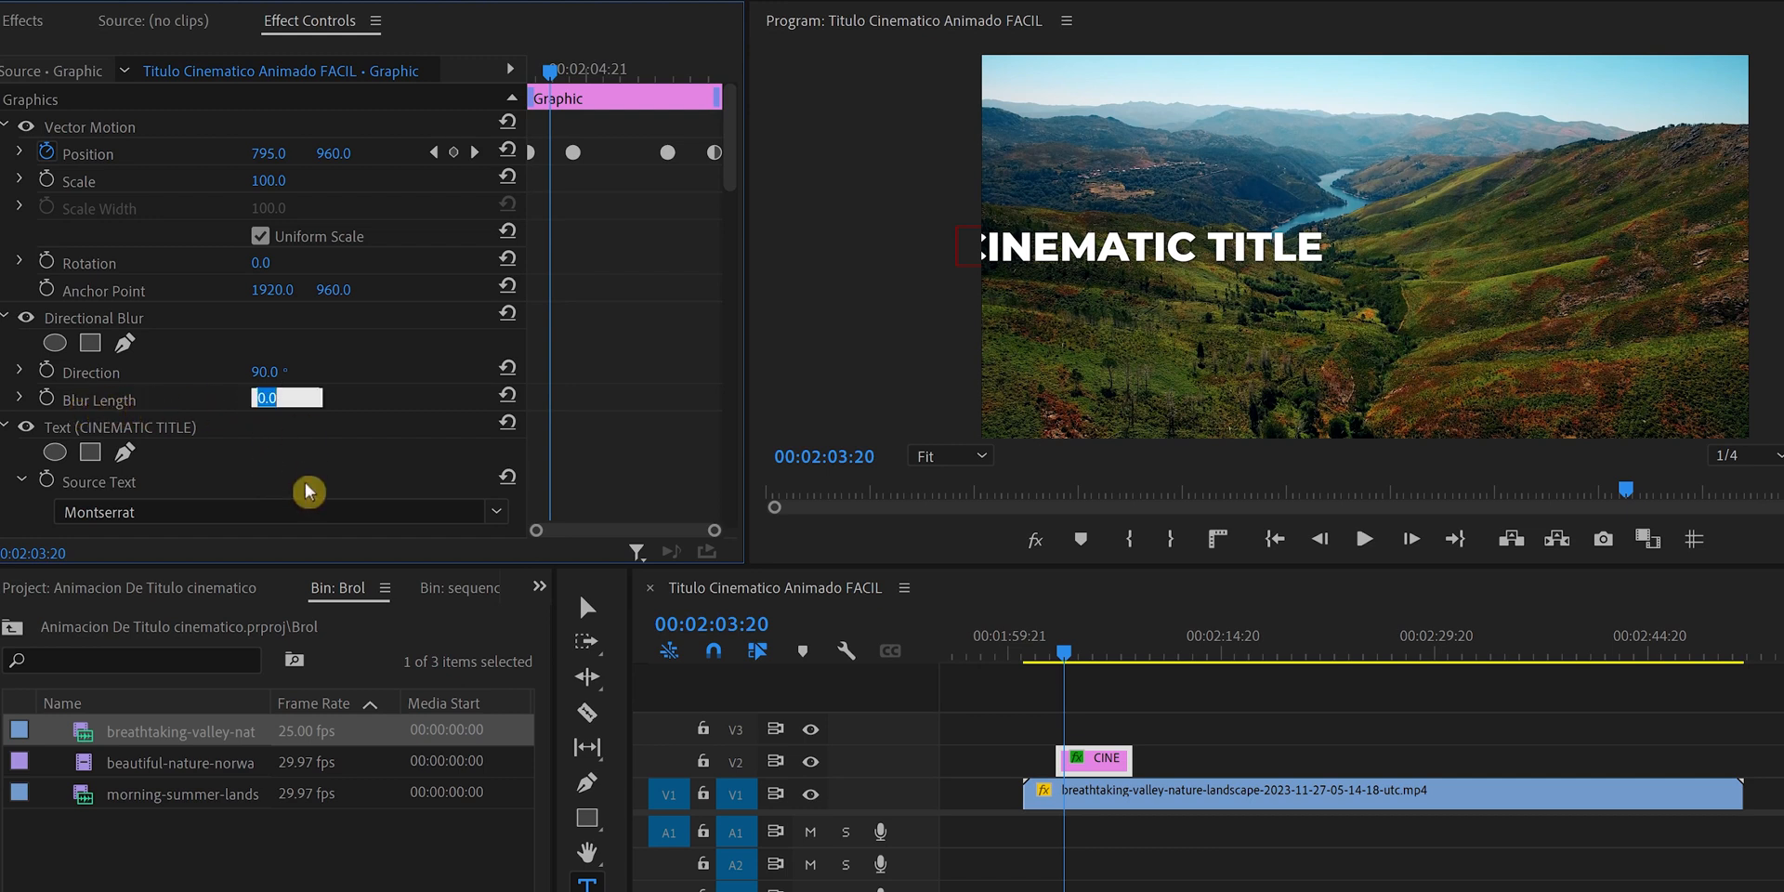
type("11")
key("Return")
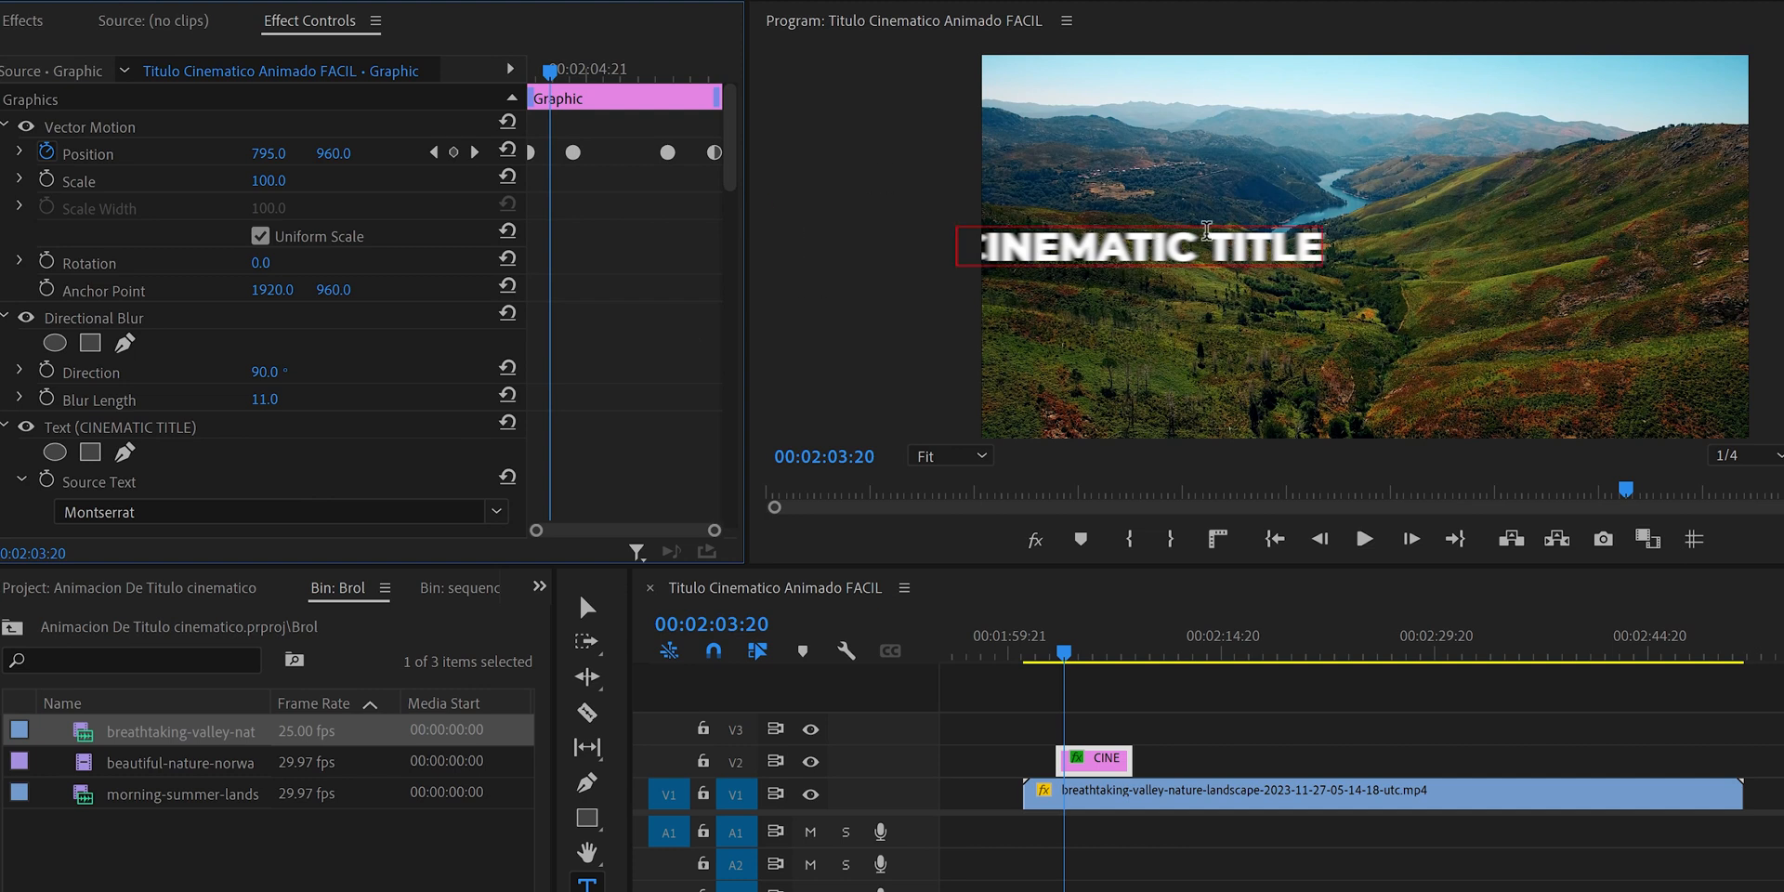
left_click(49, 370)
left_click(47, 399)
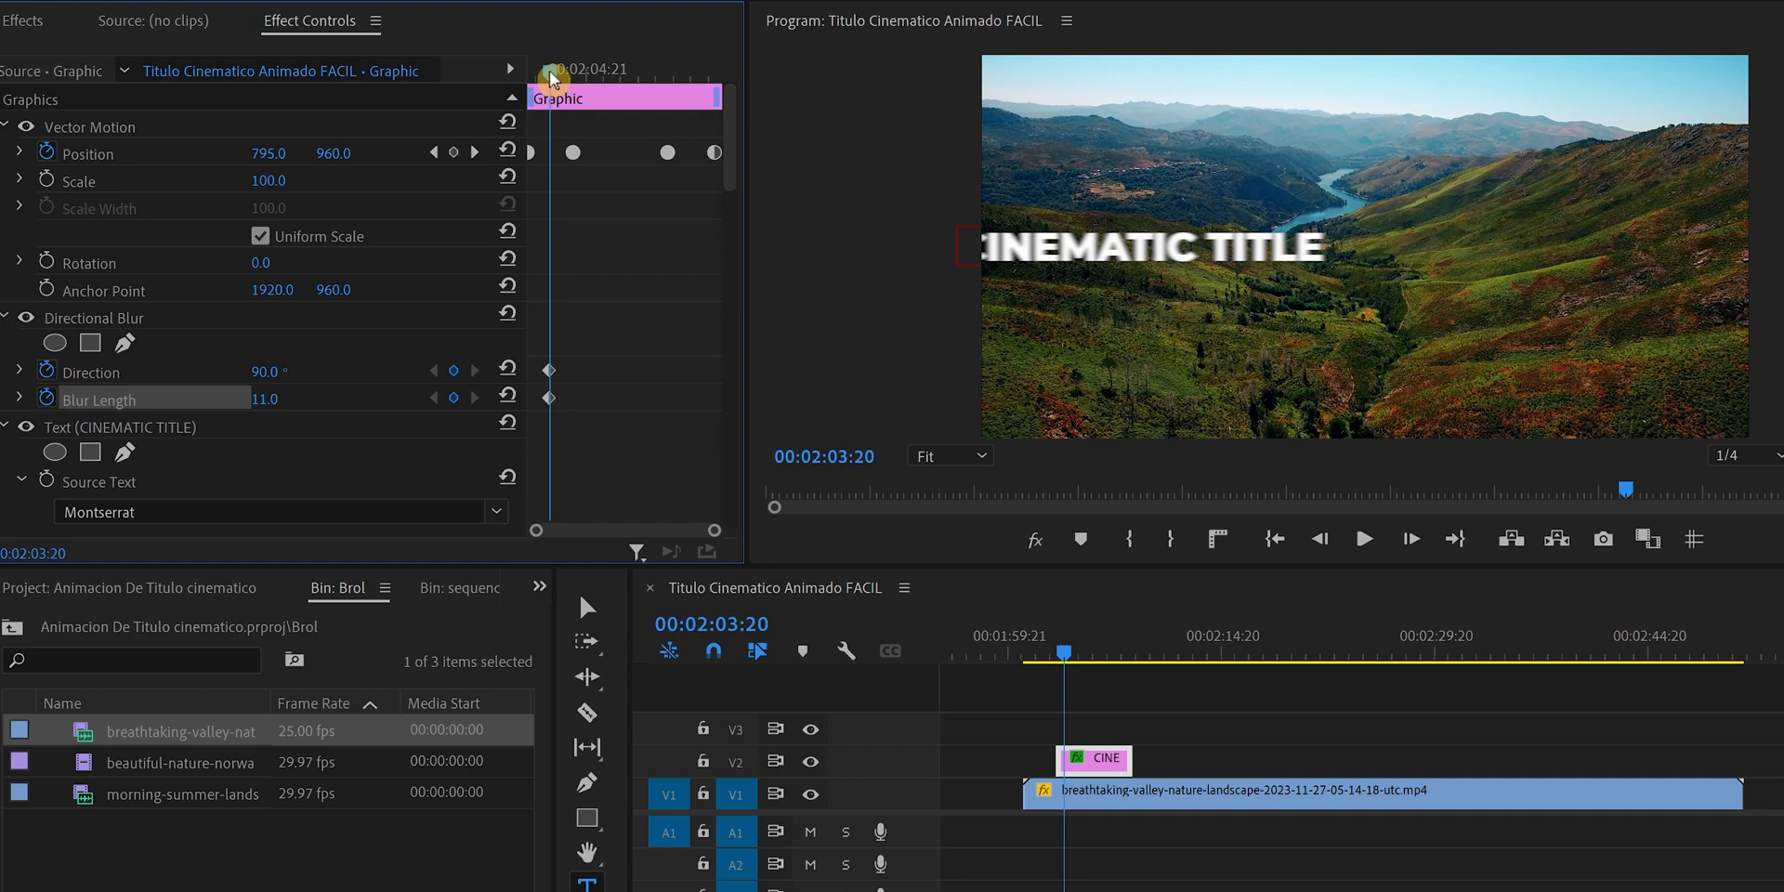
- At the second Position keyframe, 00:02:04:12, set Directional Blur's Direction and Blur Length to 0
left_click_drag(550, 71, 566, 75)
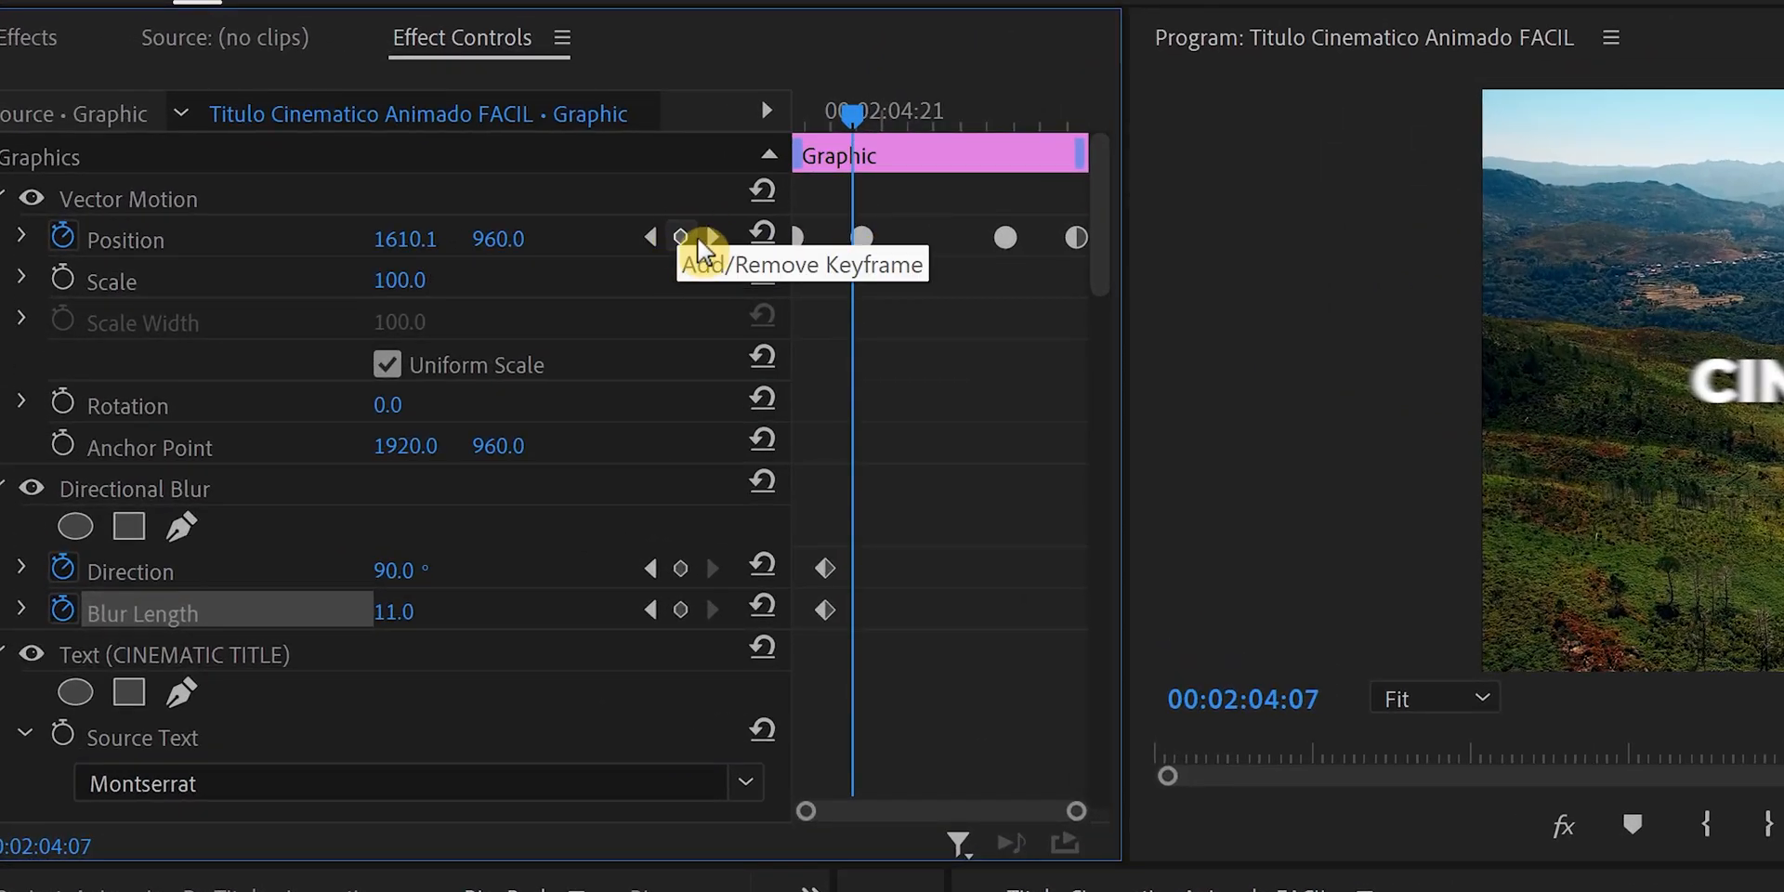
key("Right")
key("Right")
key("Right")
key("Right")
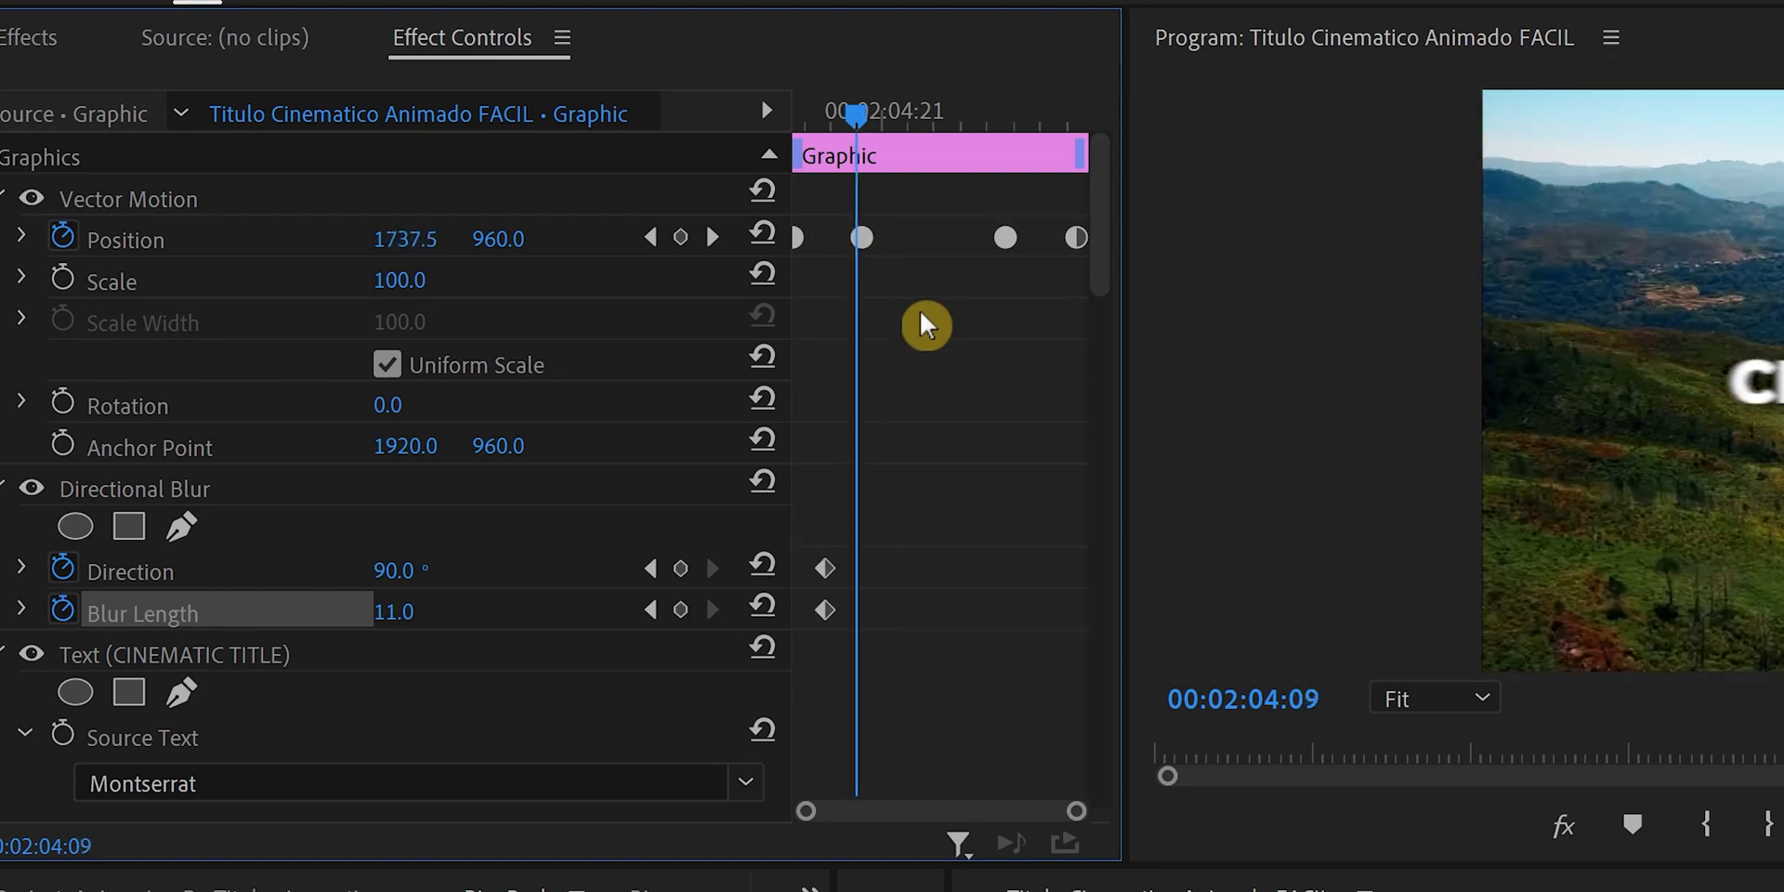
key("Right")
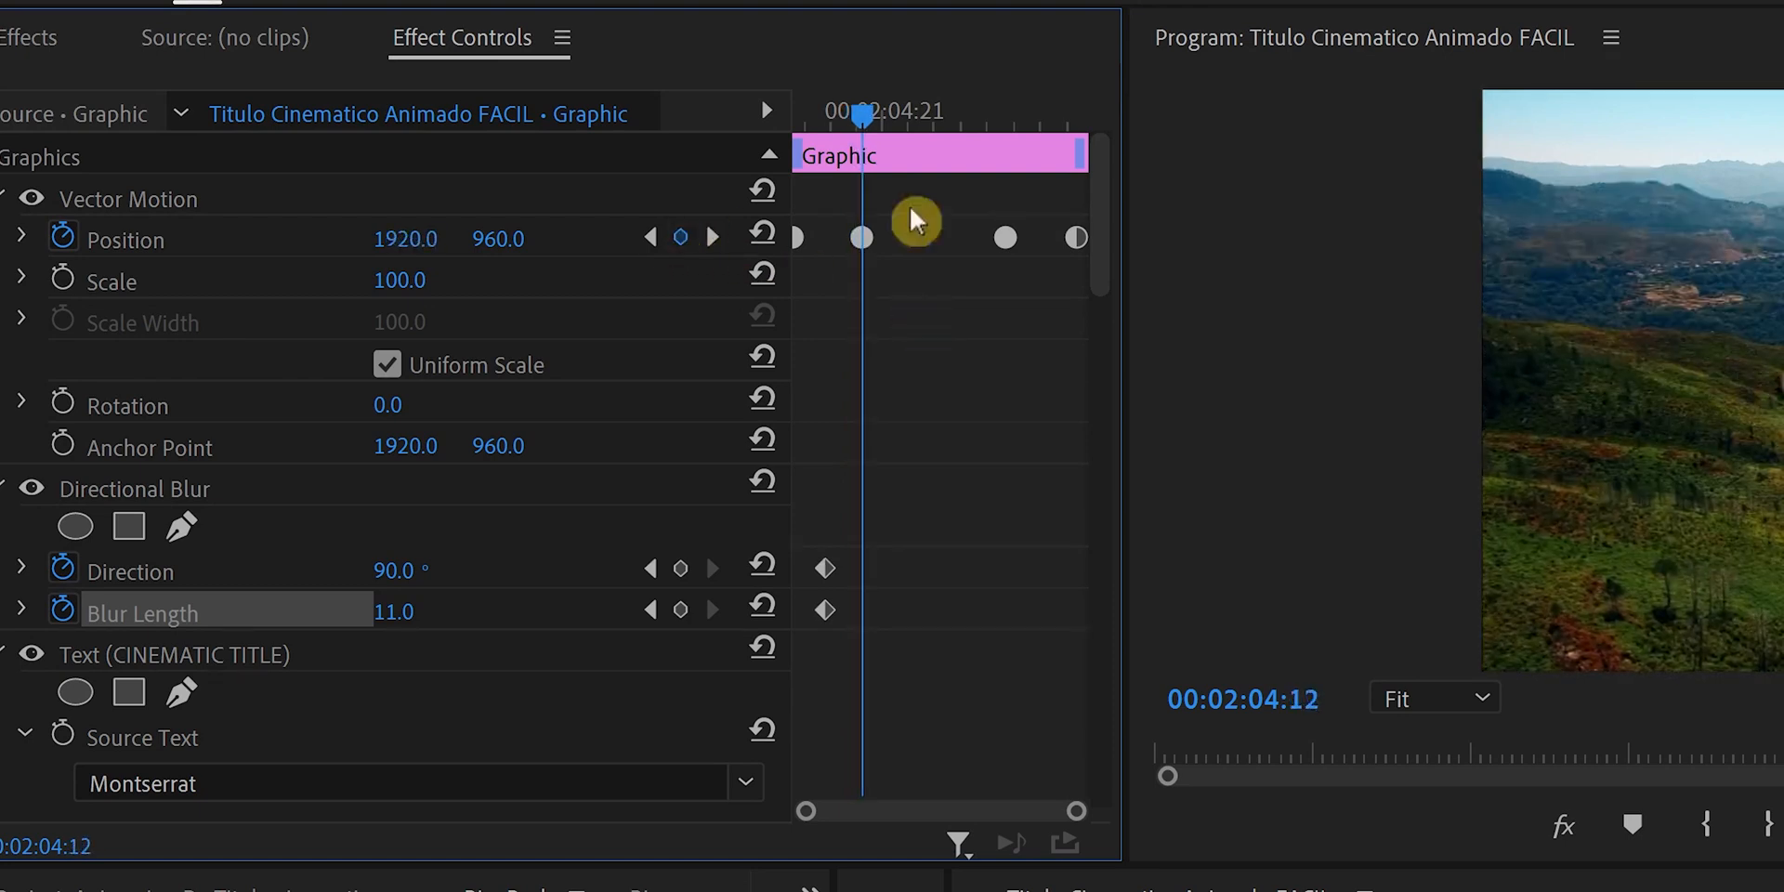
left_click(409, 568)
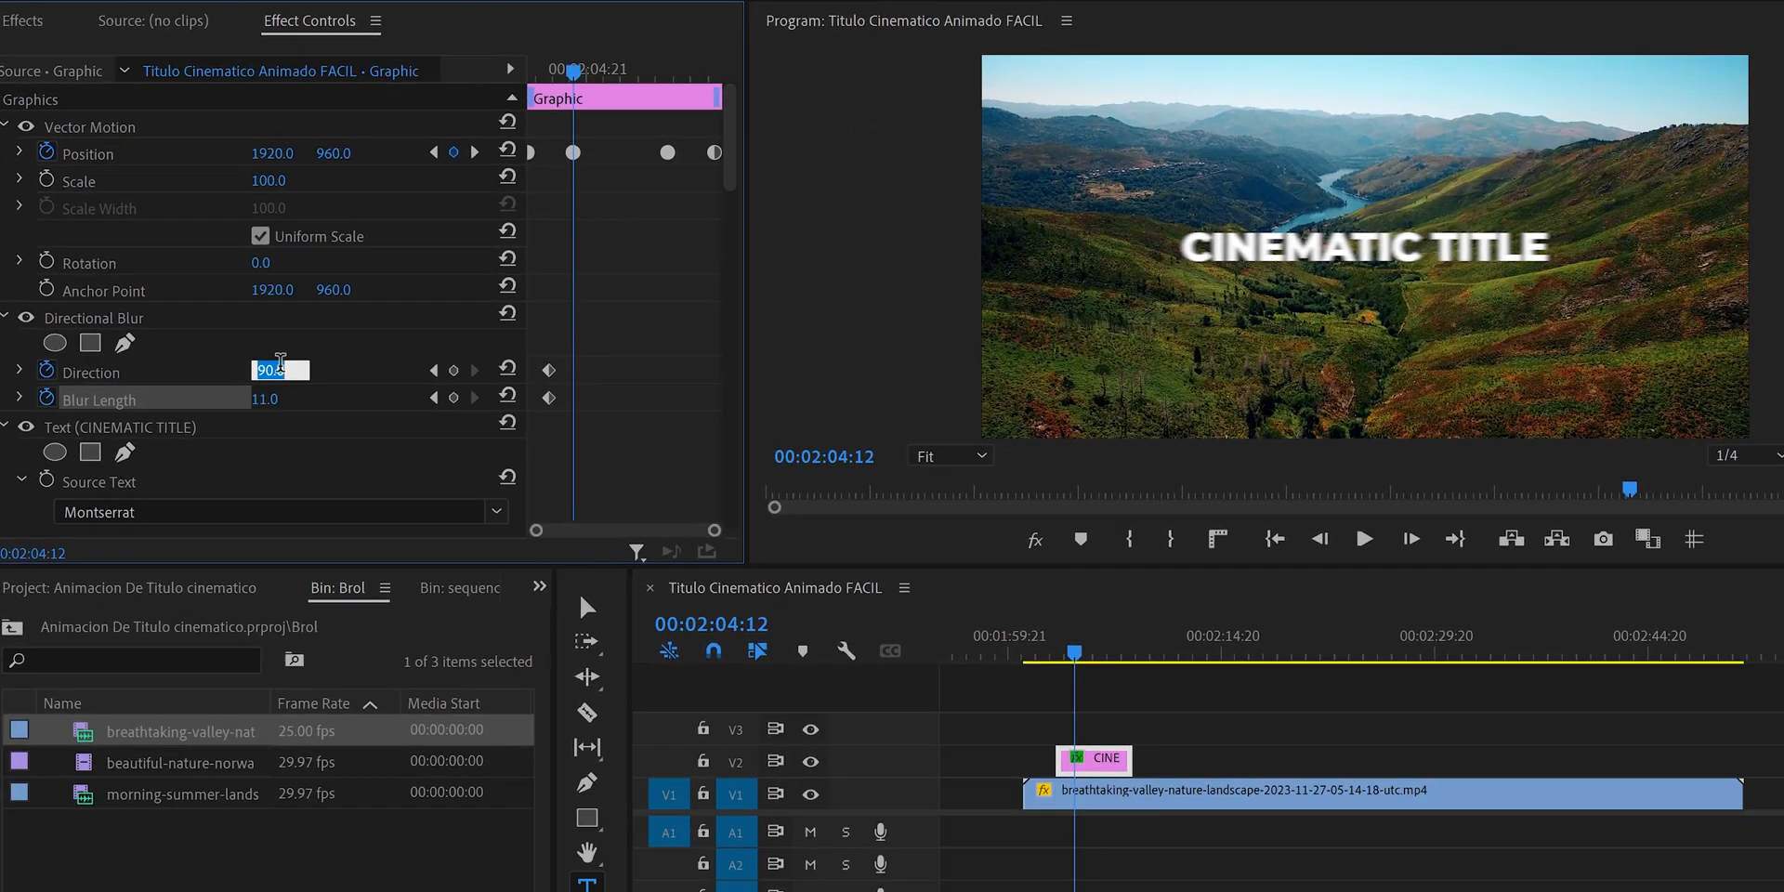
type("0")
left_click(288, 394)
type("0")
left_click(379, 427)
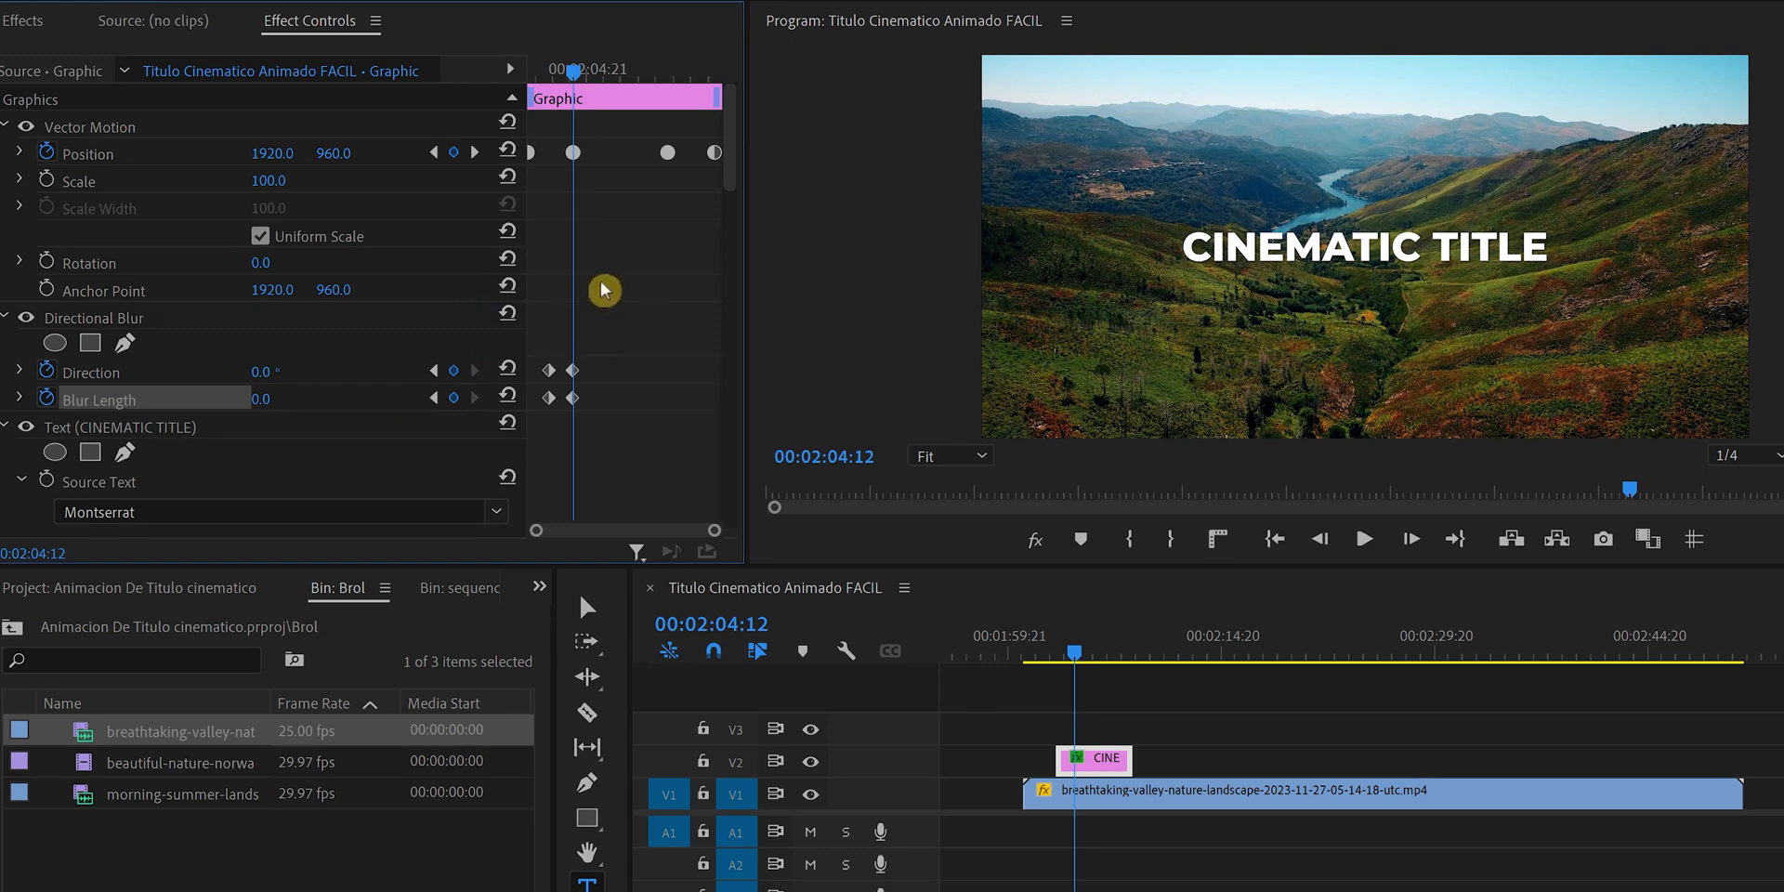
- Copy the zero-value Direction and Blur Length keyframes to the very beginning of the title clip
left_click(549, 73)
mouse_move(550, 73)
left_mouse_down()
mouse_move(583, 77)
mouse_move(554, 75)
left_mouse_up()
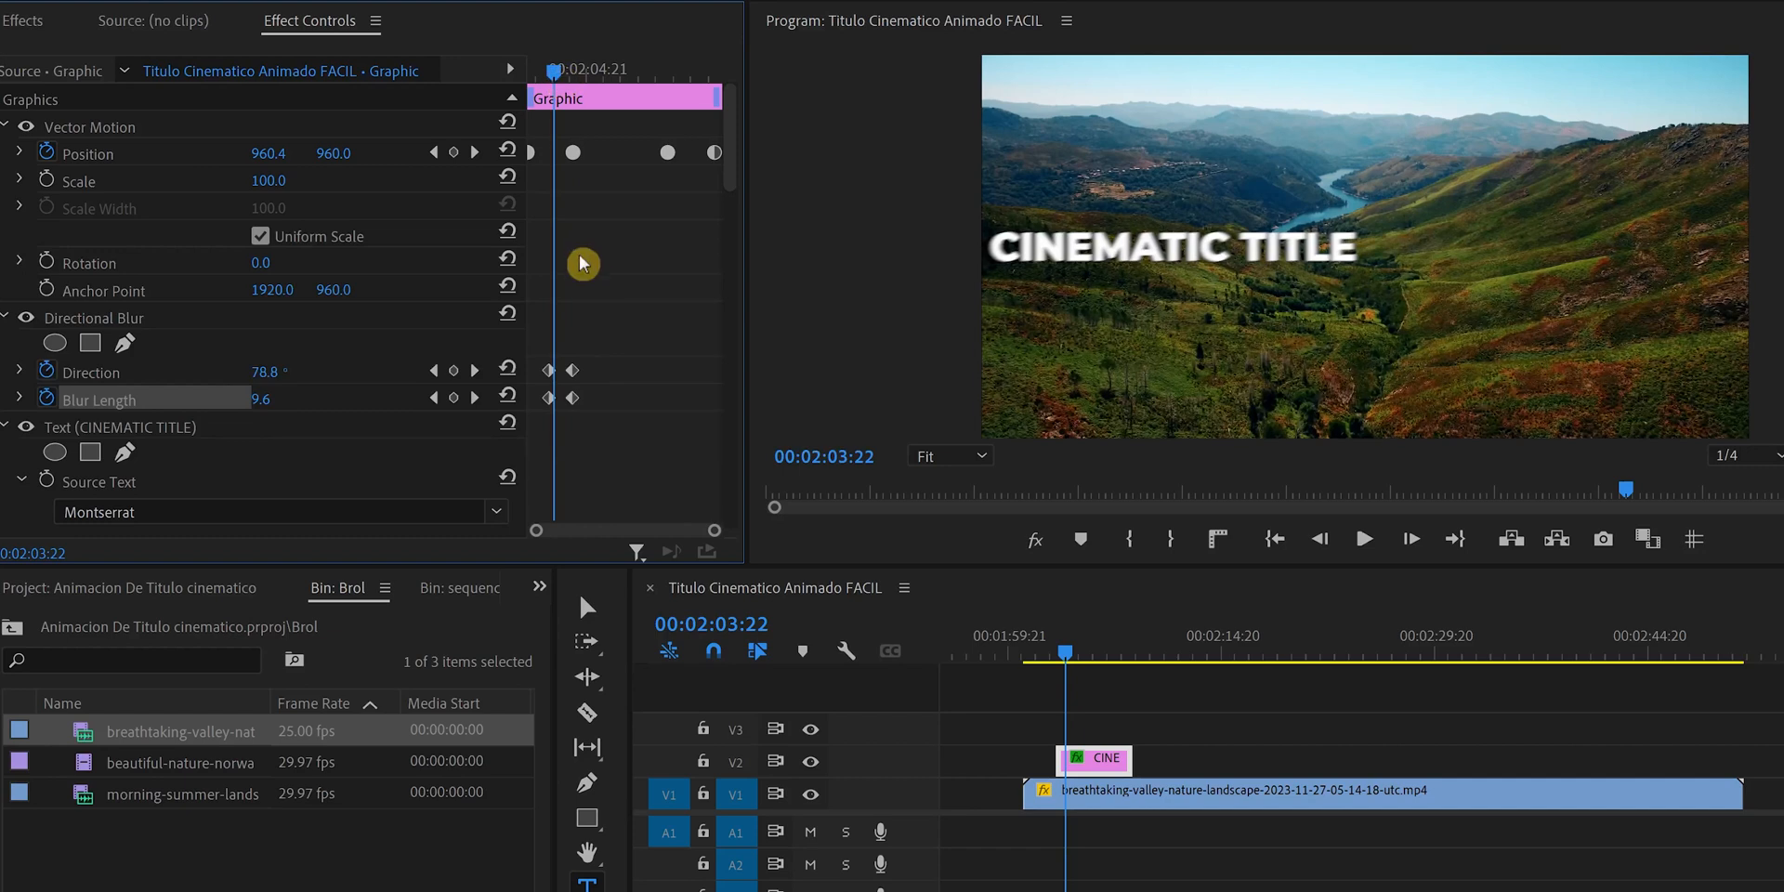
left_click_drag(618, 305, 571, 416)
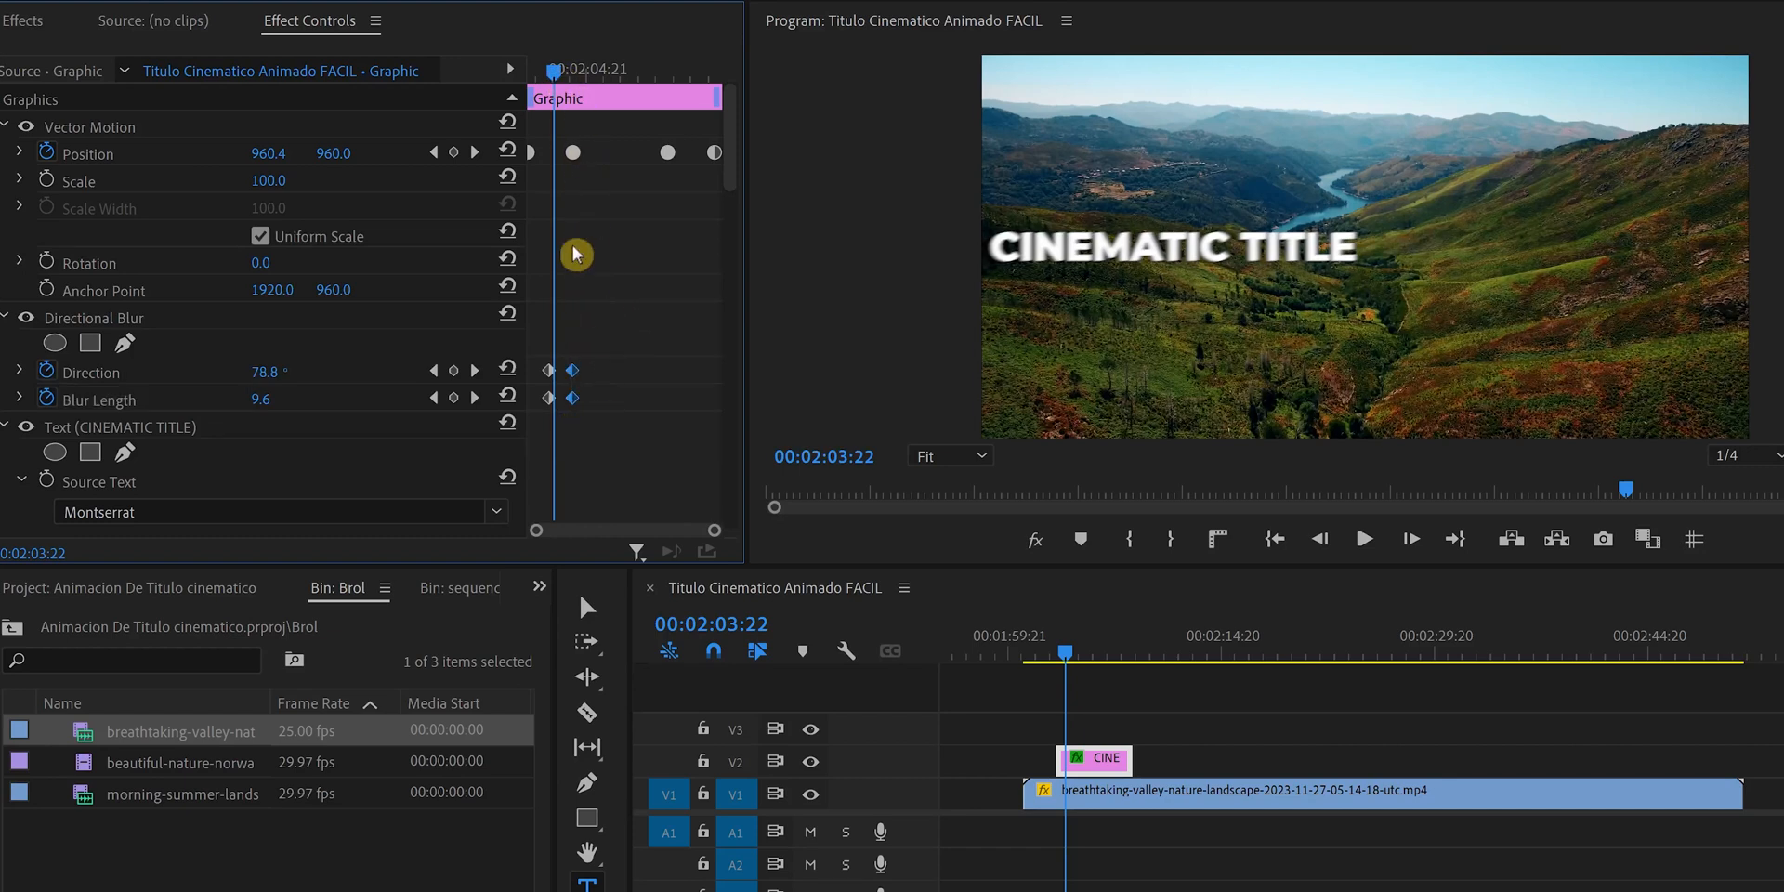
left_click_drag(550, 76, 534, 80)
key("ctrl+v")
left_click(536, 371)
key("Delete")
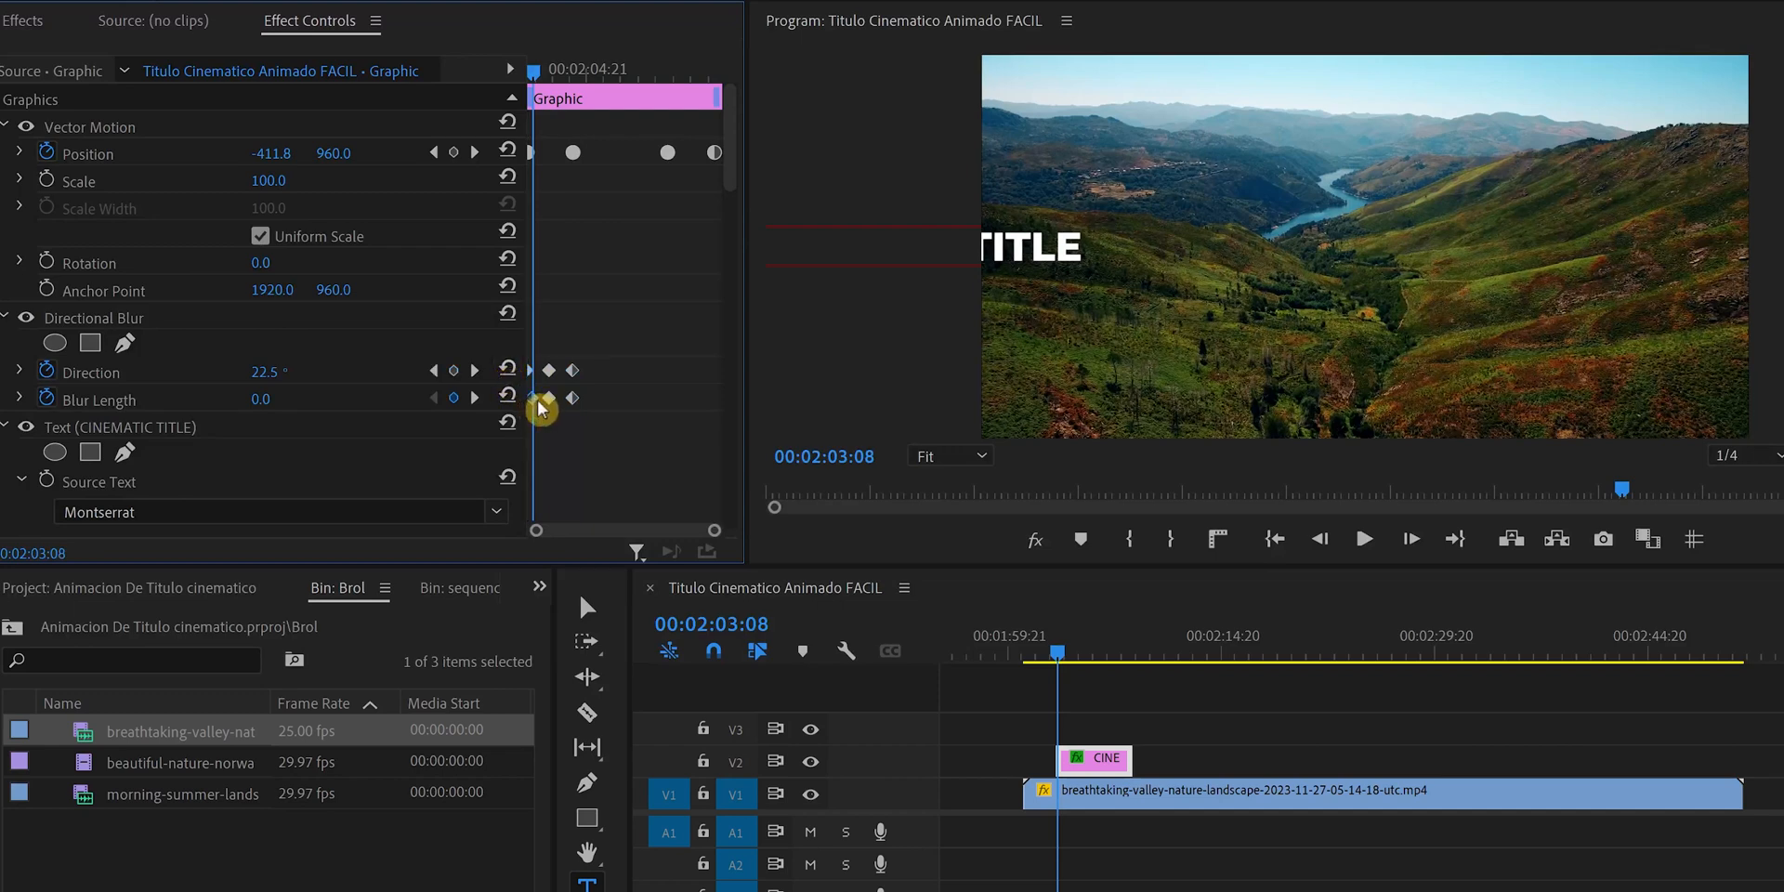
left_click(539, 400)
key("Delete")
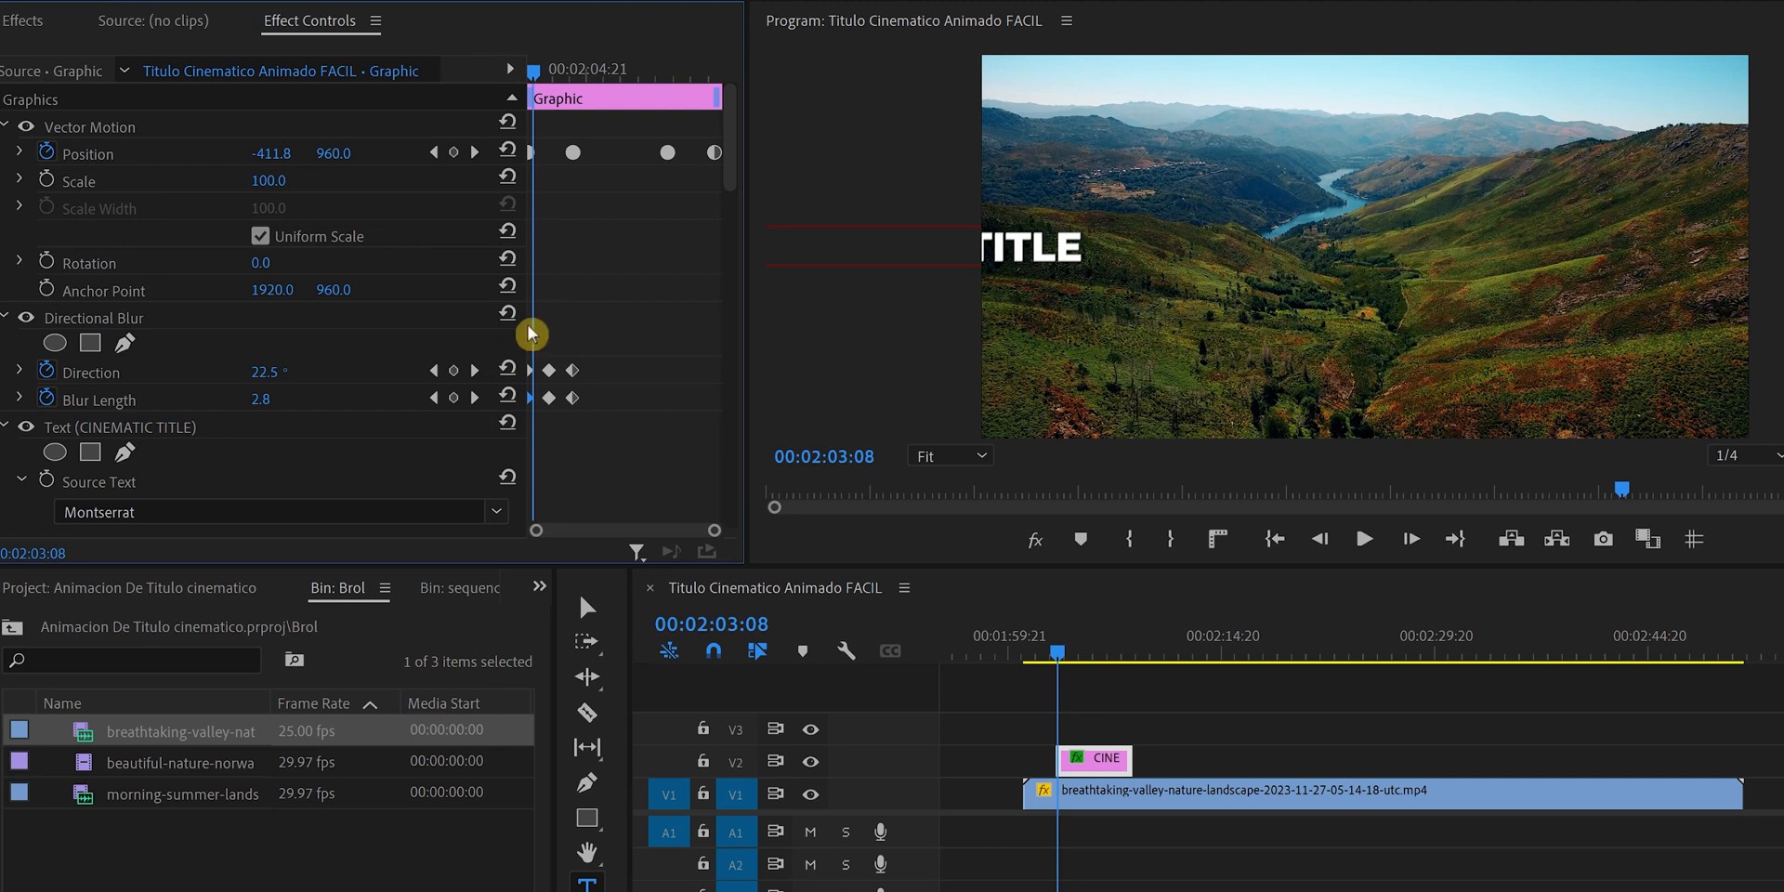
- Duplicate the zero-value Directional Blur keyframes at 00:02:07:05 and the 90° direction, 11 length keyframes at 00:02:07:20
left_click_drag(535, 69, 665, 94)
key("Right")
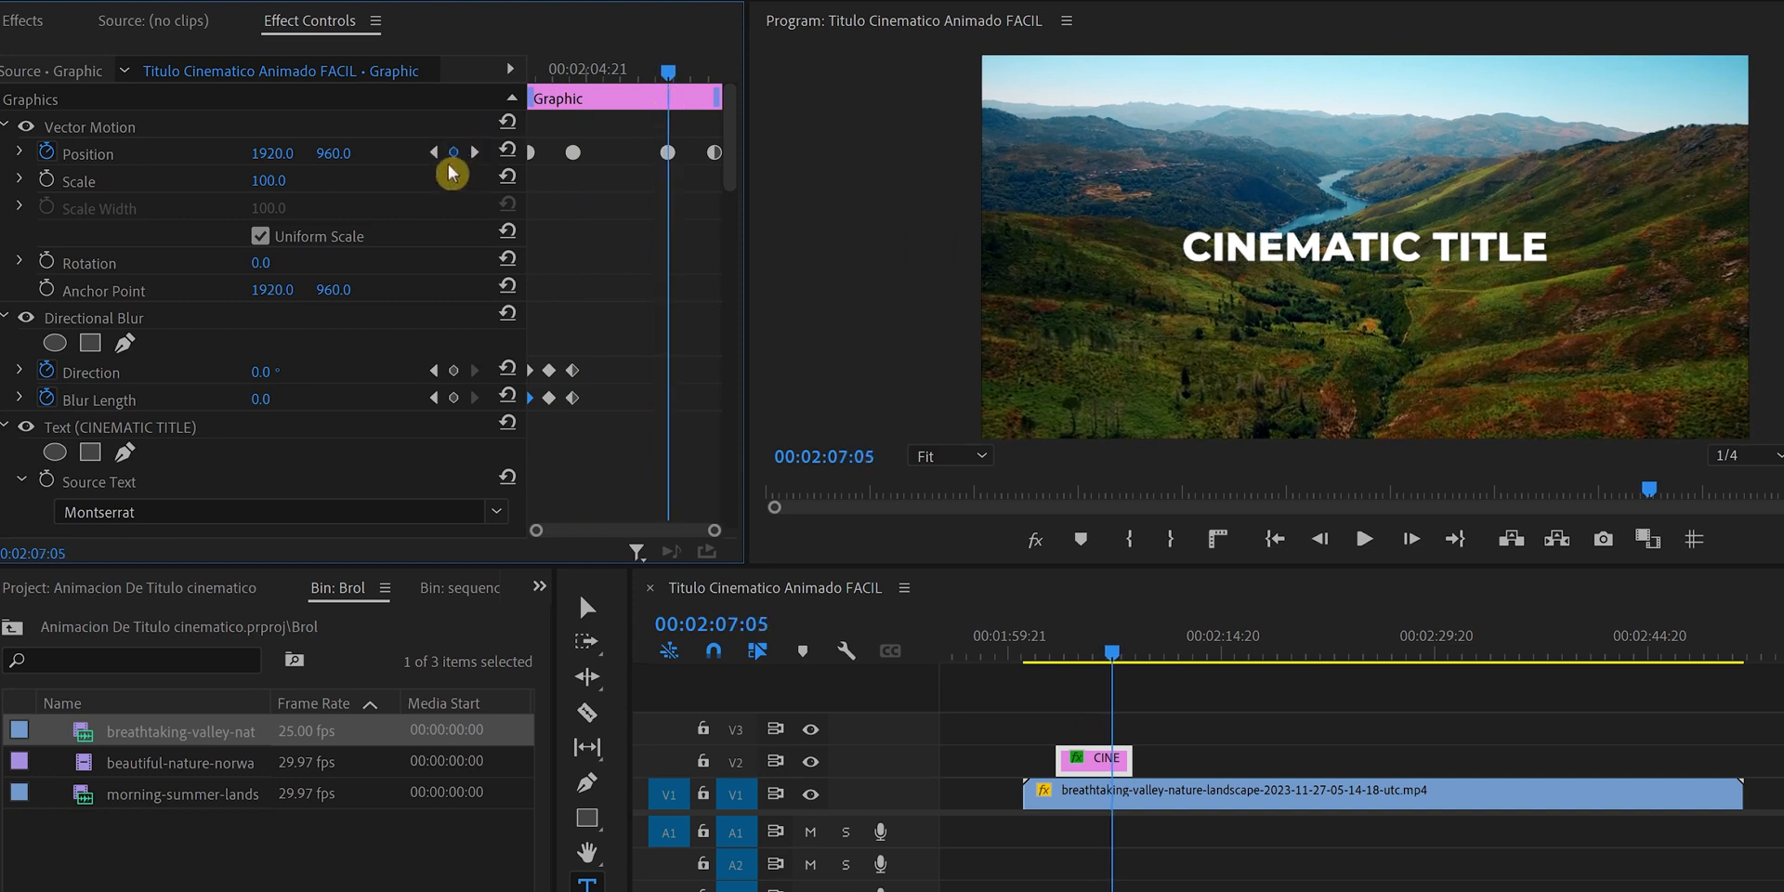
left_click_drag(609, 319, 570, 423)
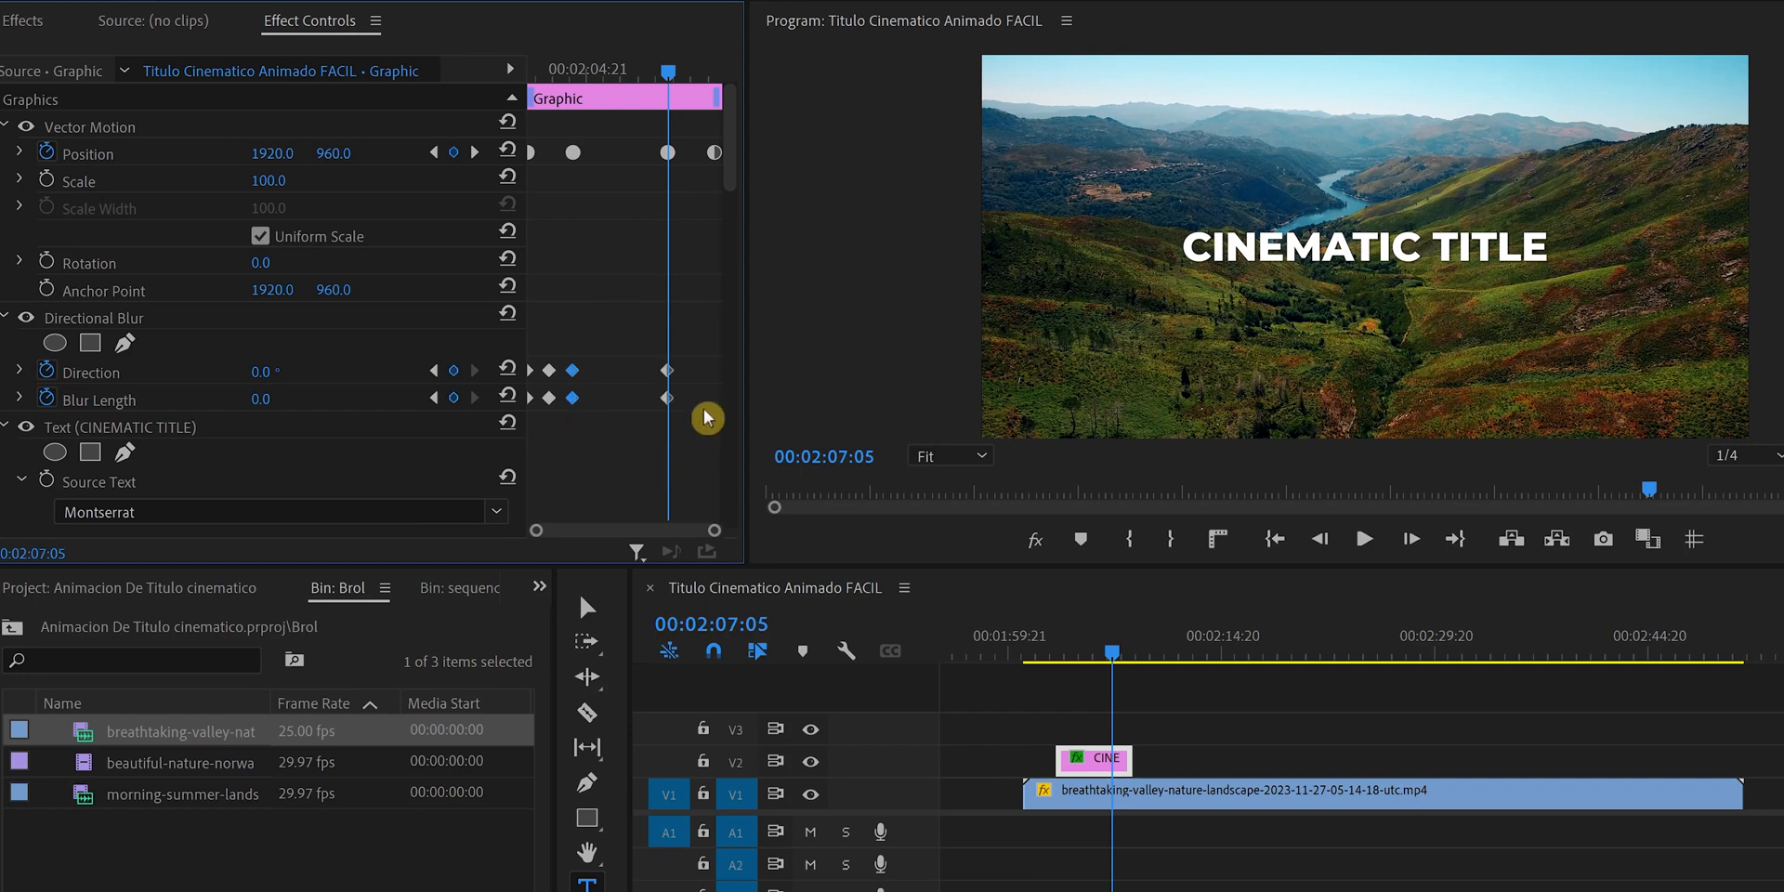
left_click_drag(702, 64, 696, 71)
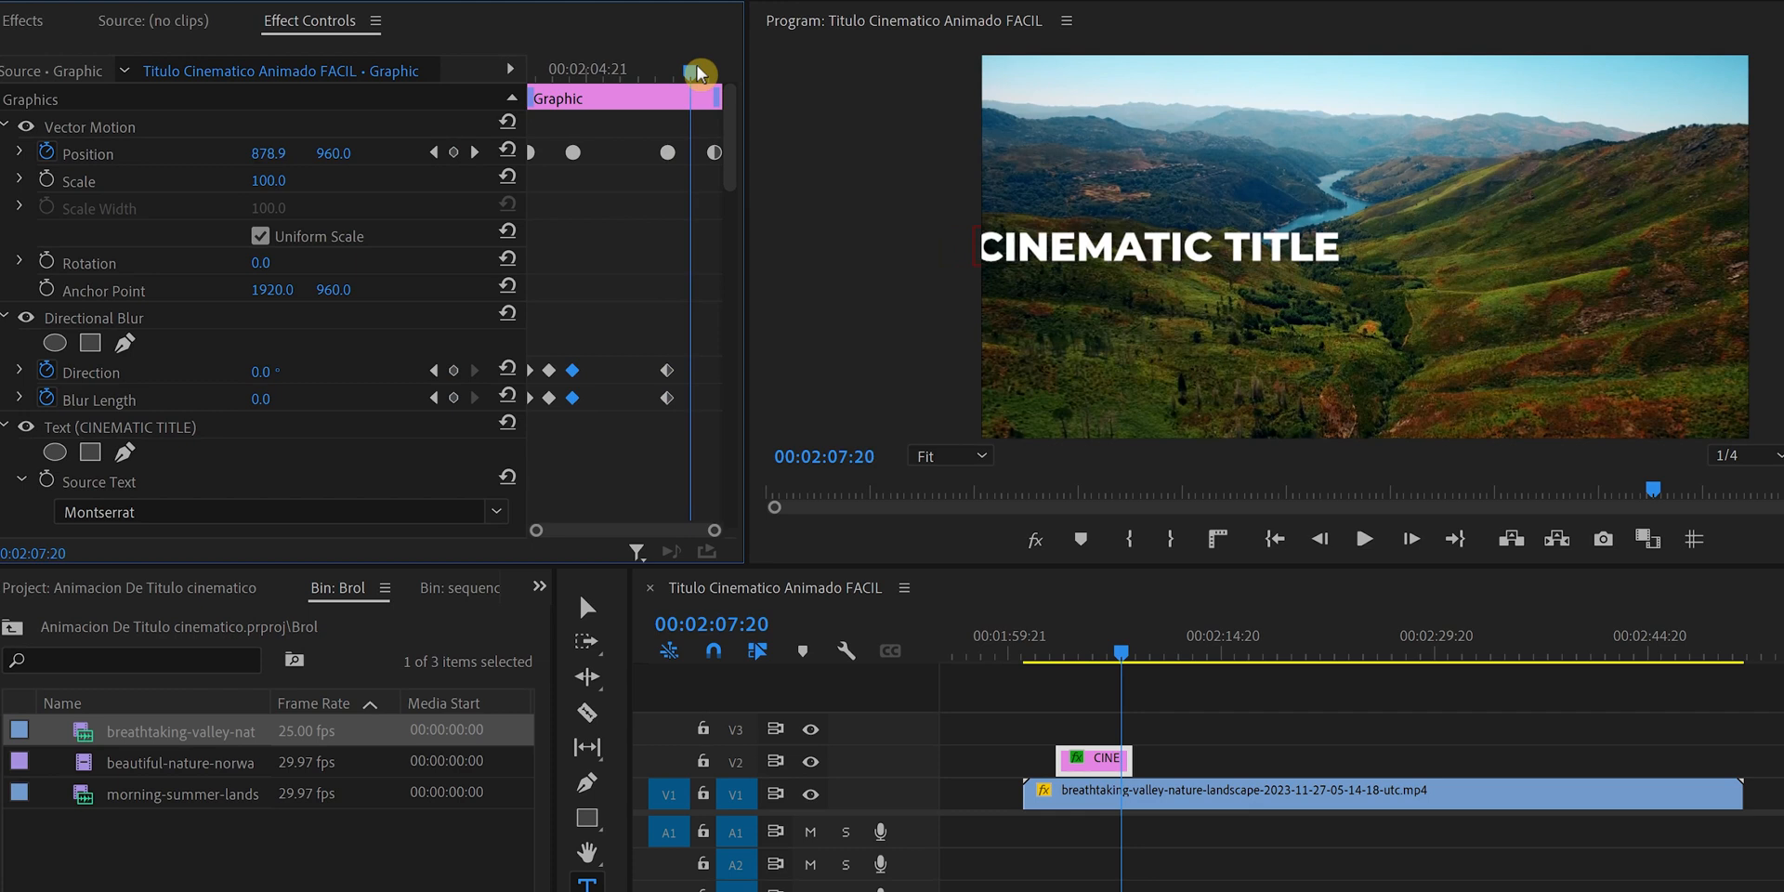
left_click_drag(553, 309, 548, 420)
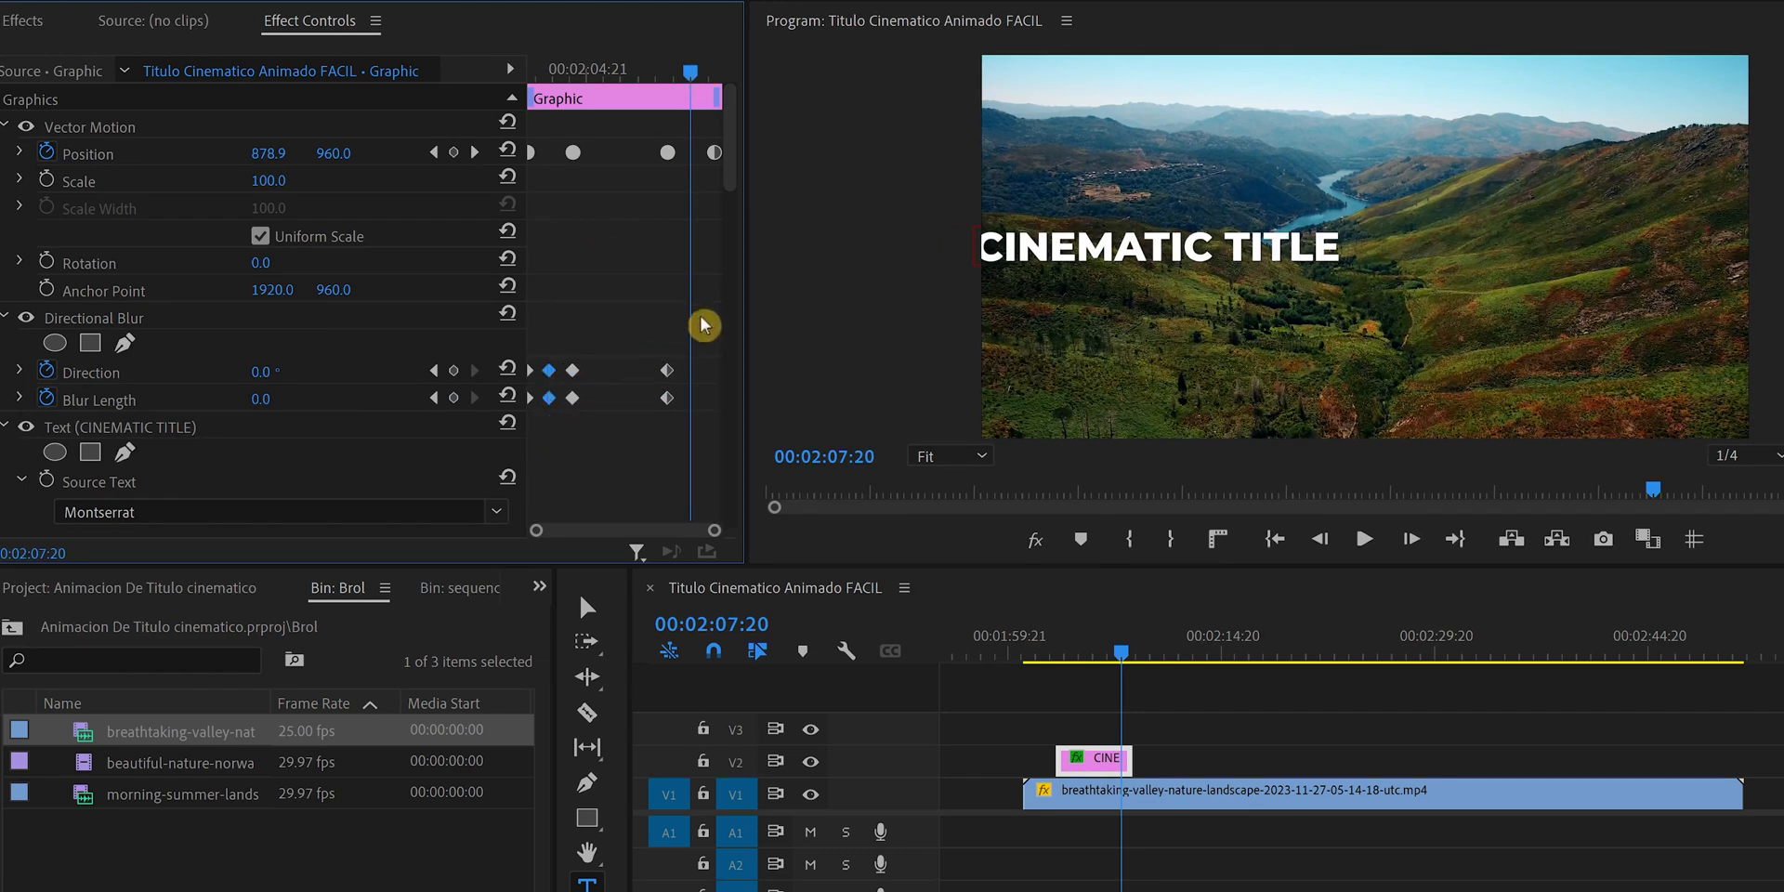
key("ctrl+v")
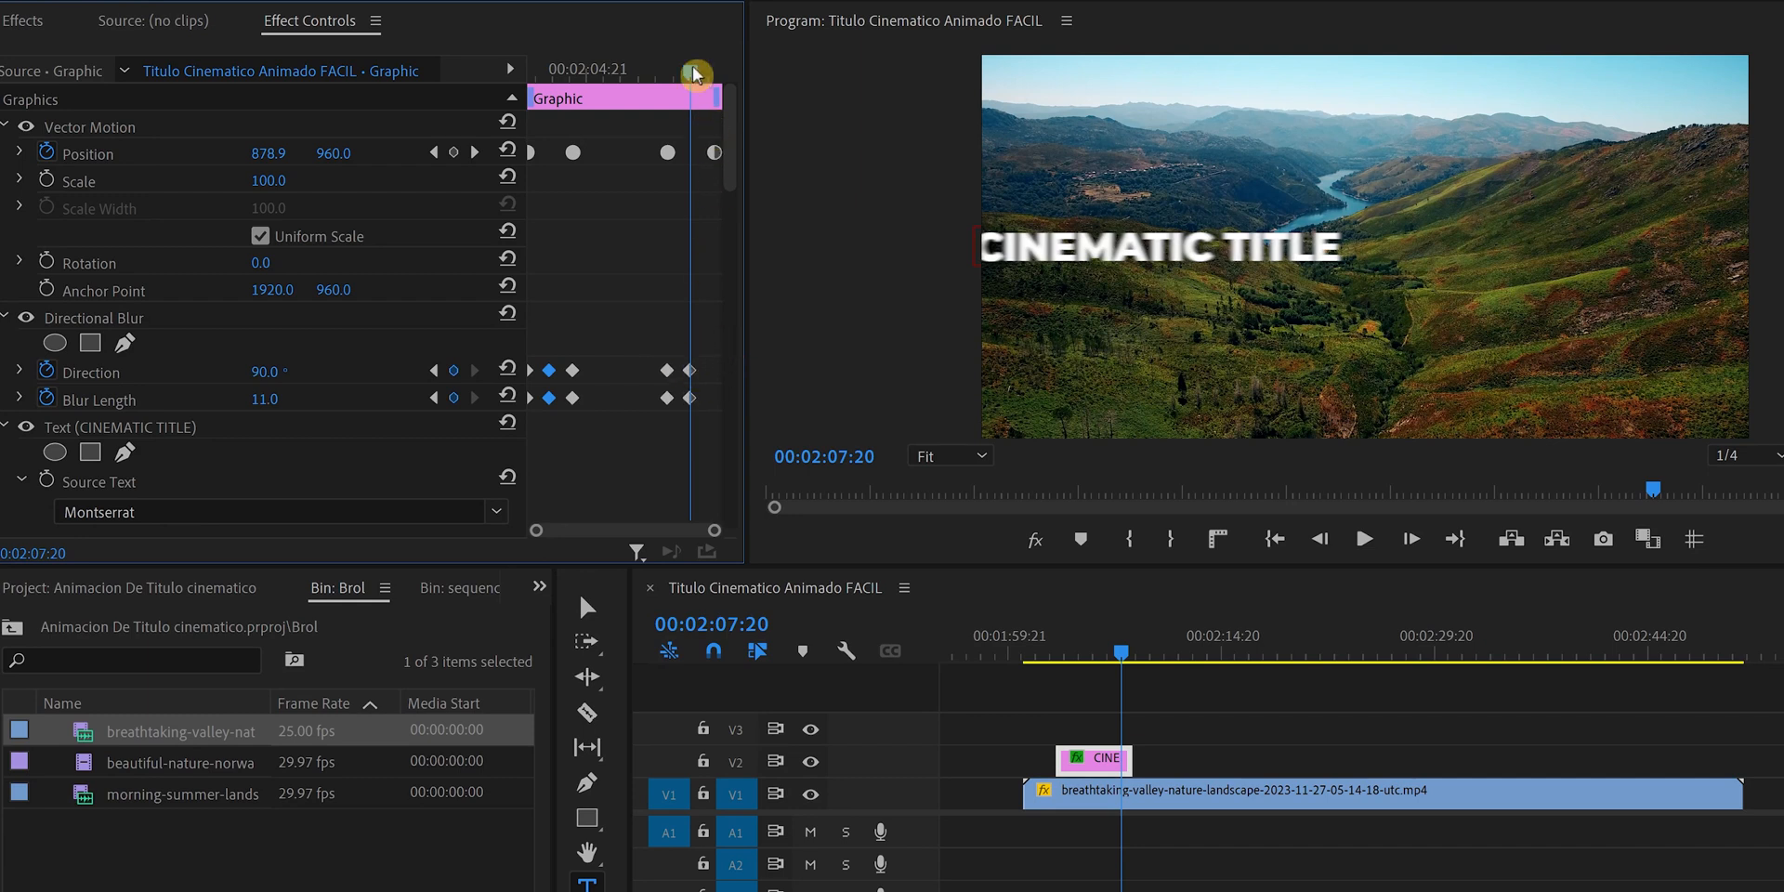
- Duplicate the zero-value Direction and Blur Length keyframes at 00:02:08:10, near the clip's end
left_click_drag(691, 73, 712, 71)
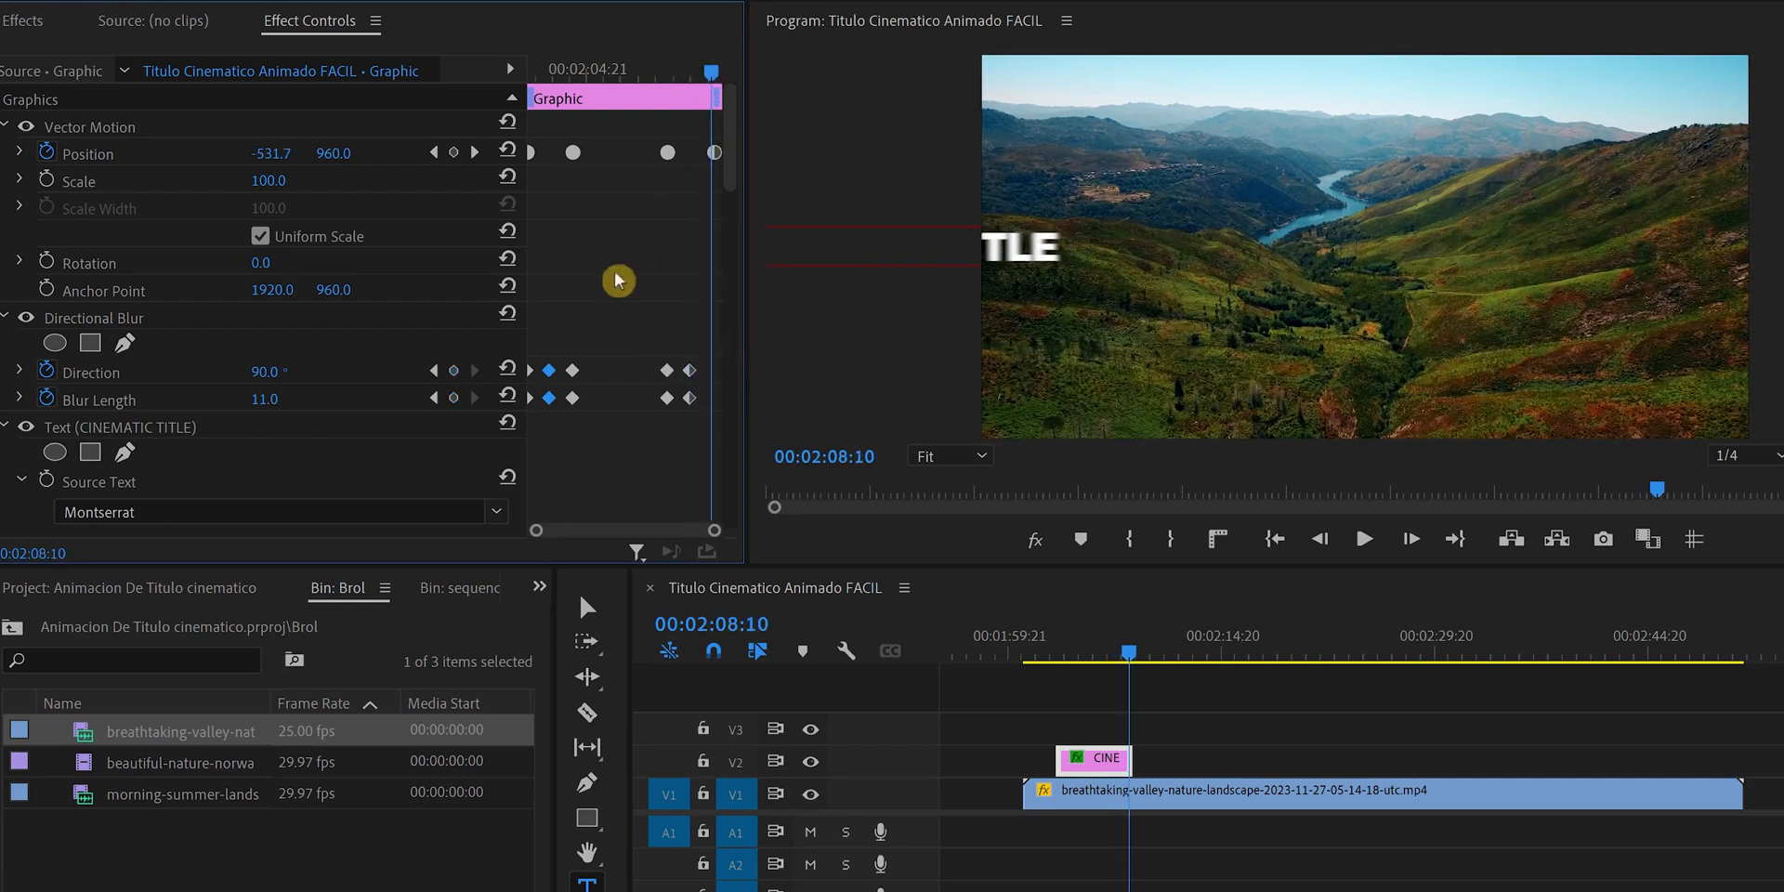
left_click_drag(661, 399, 670, 455)
key("ctrl+v")
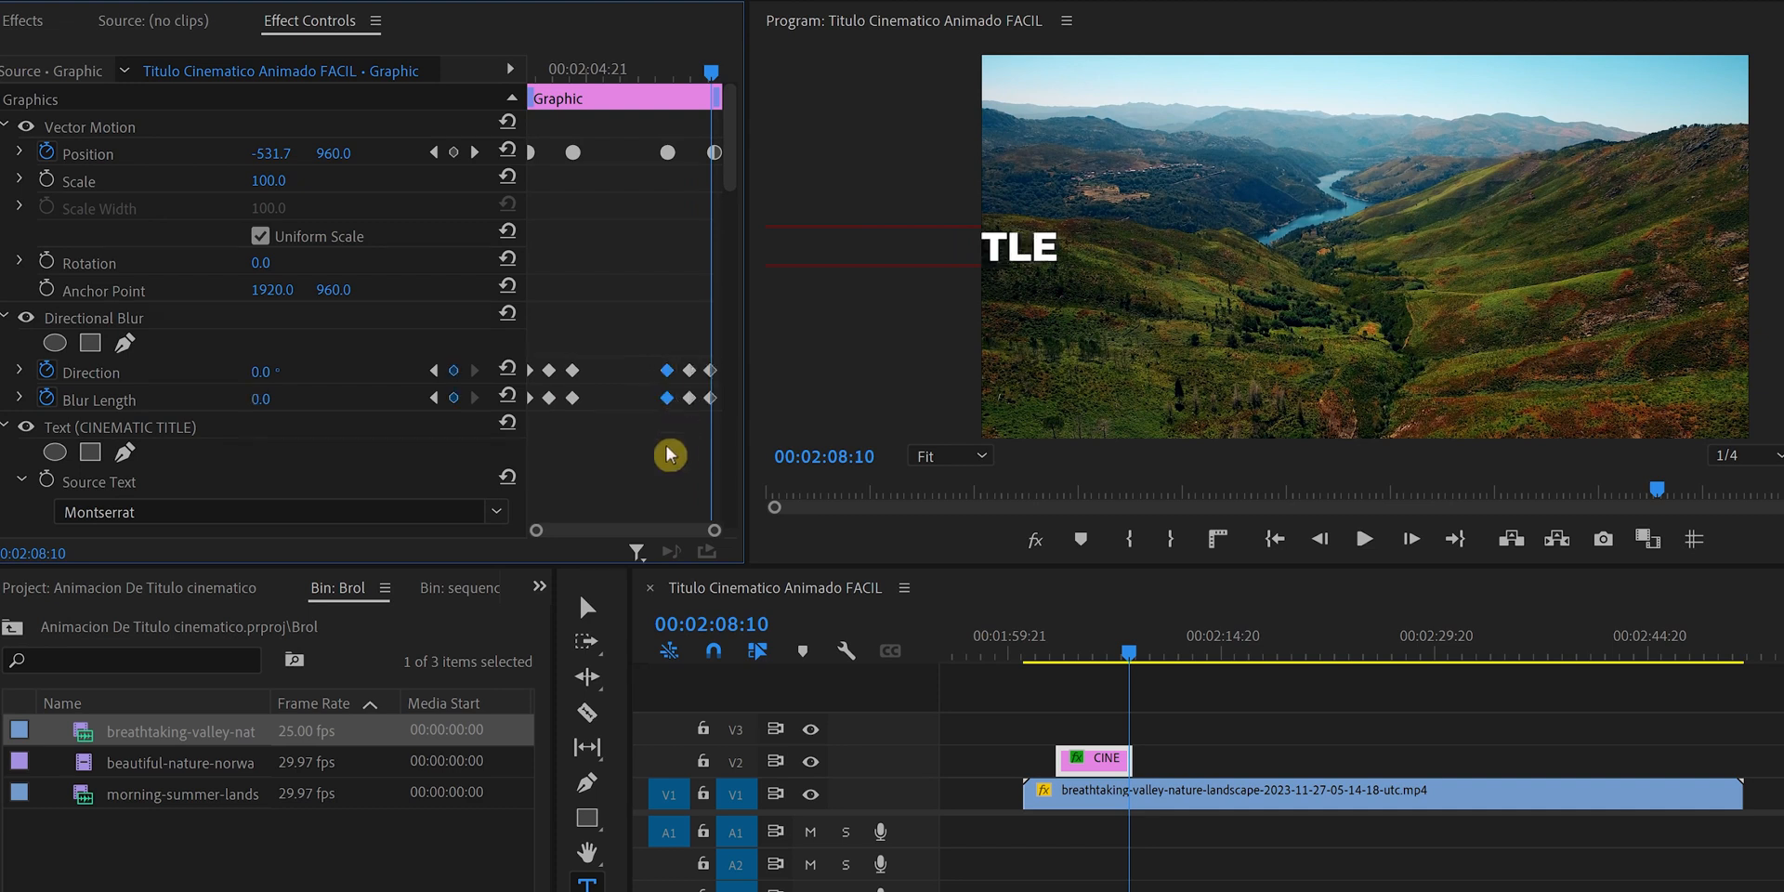
mouse_move(714, 373)
left_mouse_down()
mouse_move(759, 375)
mouse_move(733, 397)
left_mouse_up()
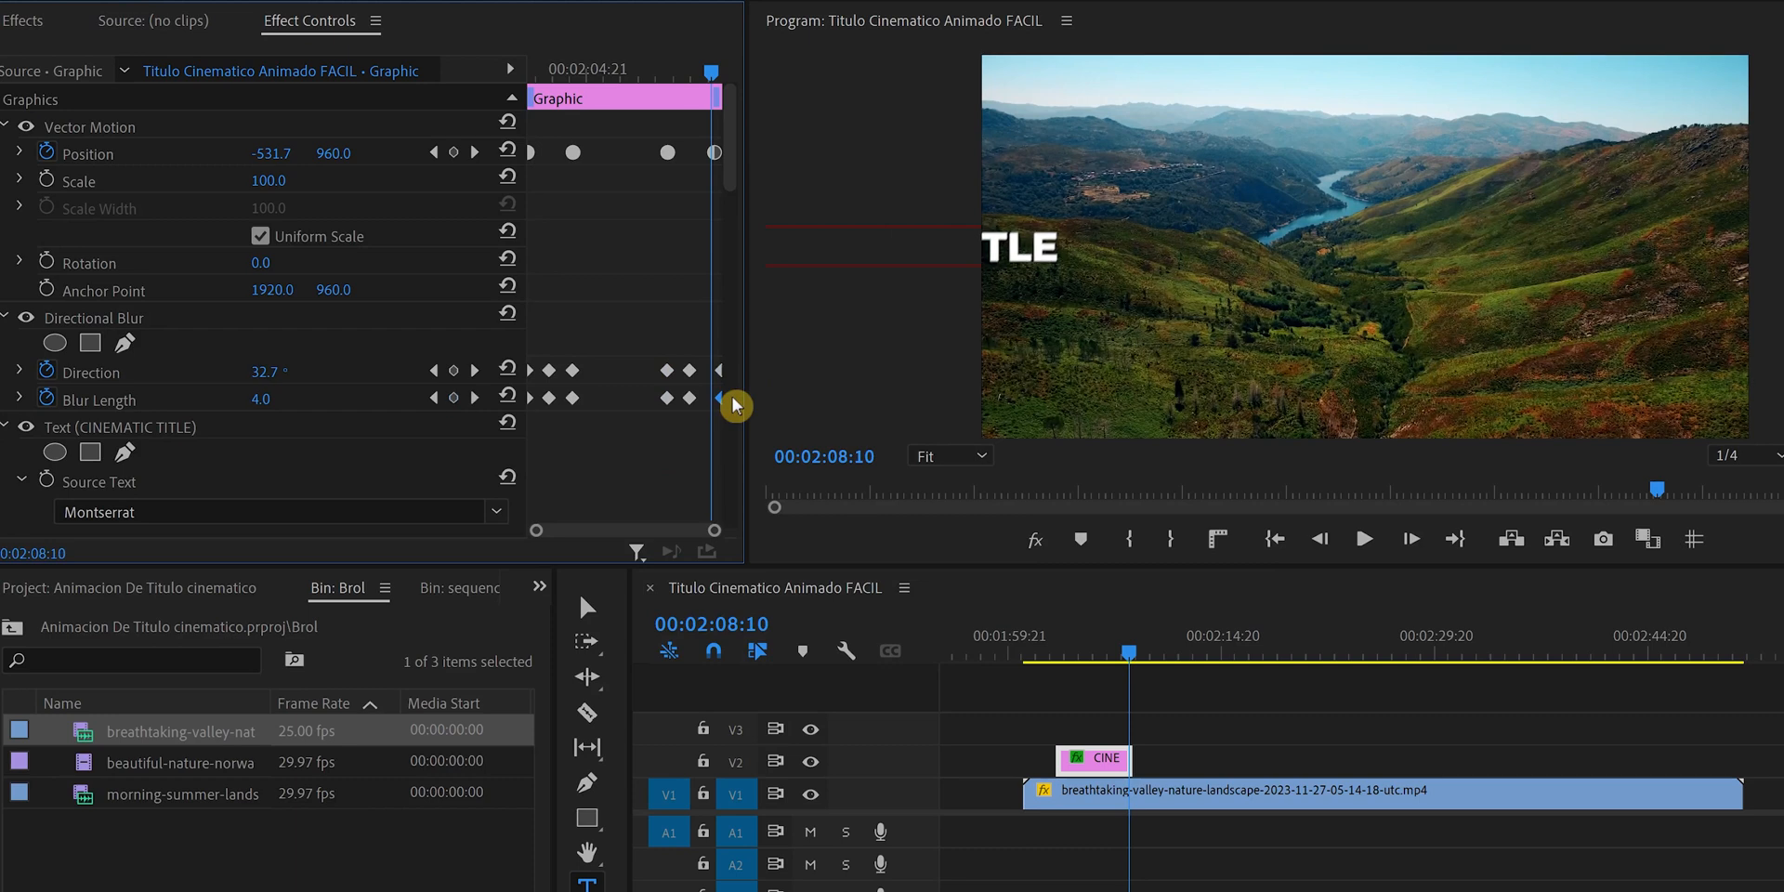
key("ctrl+z")
key("ctrl+z")
- Play the title's entrance and exit to check the directional blur animation
left_click_drag(634, 69, 438, 58)
key("space")
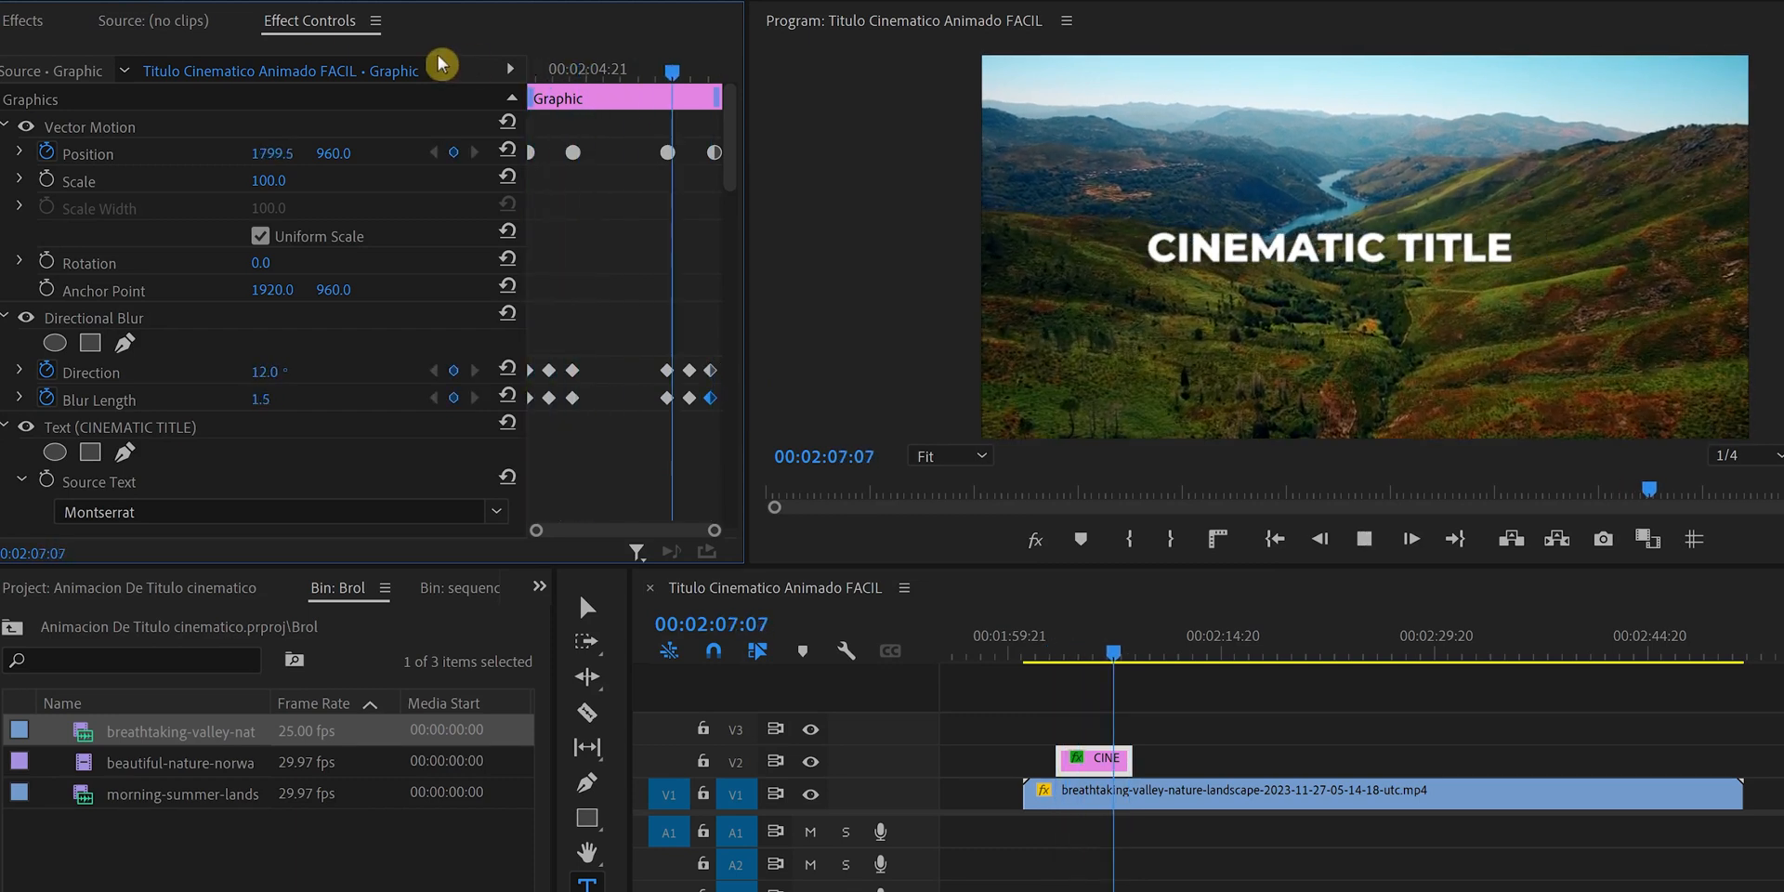
left_click_drag(548, 71, 518, 99)
key("space")
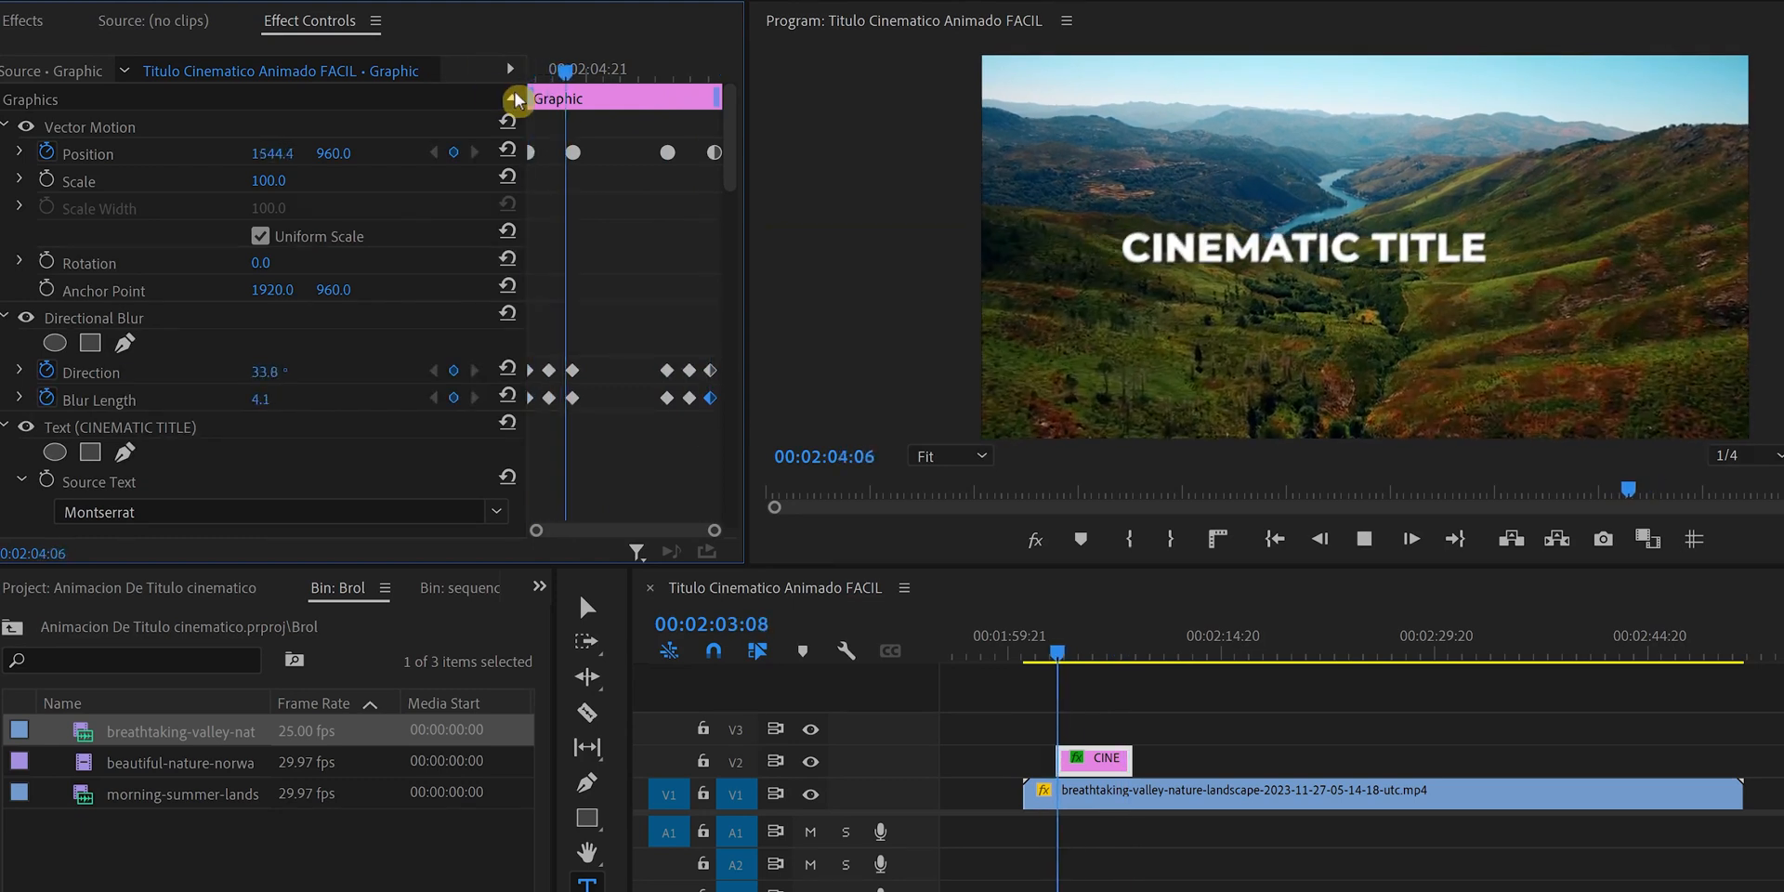
left_click(664, 73)
key("space")
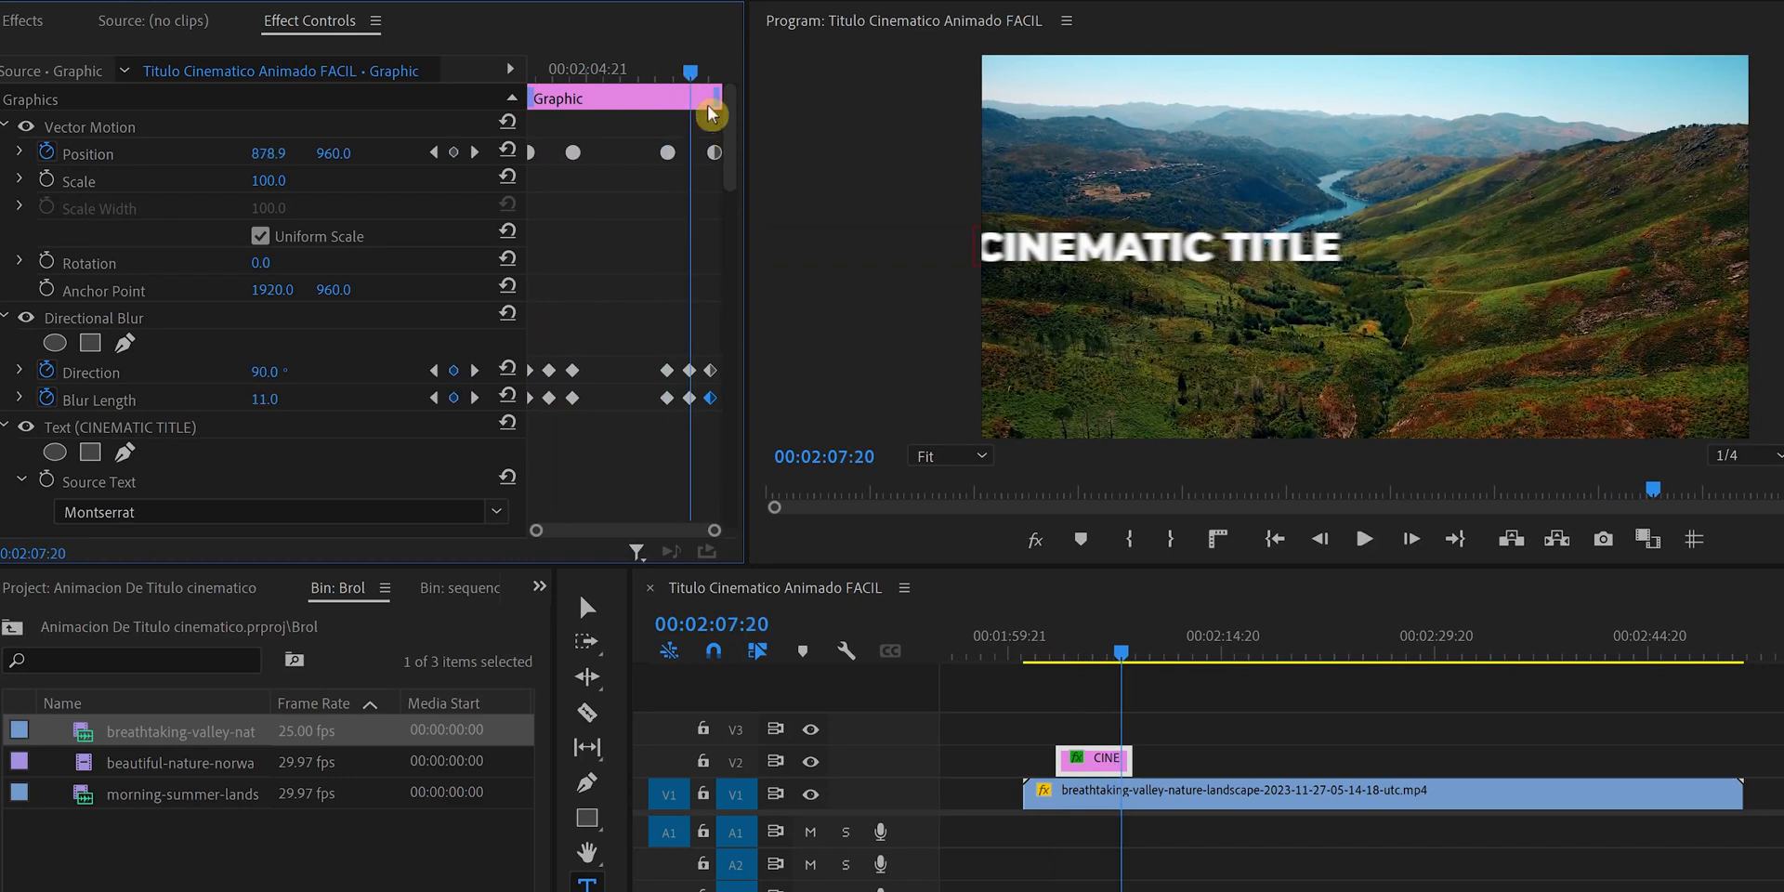
- At 00:02:08:12, set the title's horizontal Position to 4749.3 so it exits past the frame's right side, and play the animation
key("Right")
key("Right")
key("Right")
key("Right")
key("Right")
key("Right")
key("Right")
key("Right")
key("Right")
key("Right")
key("Right")
key("Right")
key("Right")
key("Right")
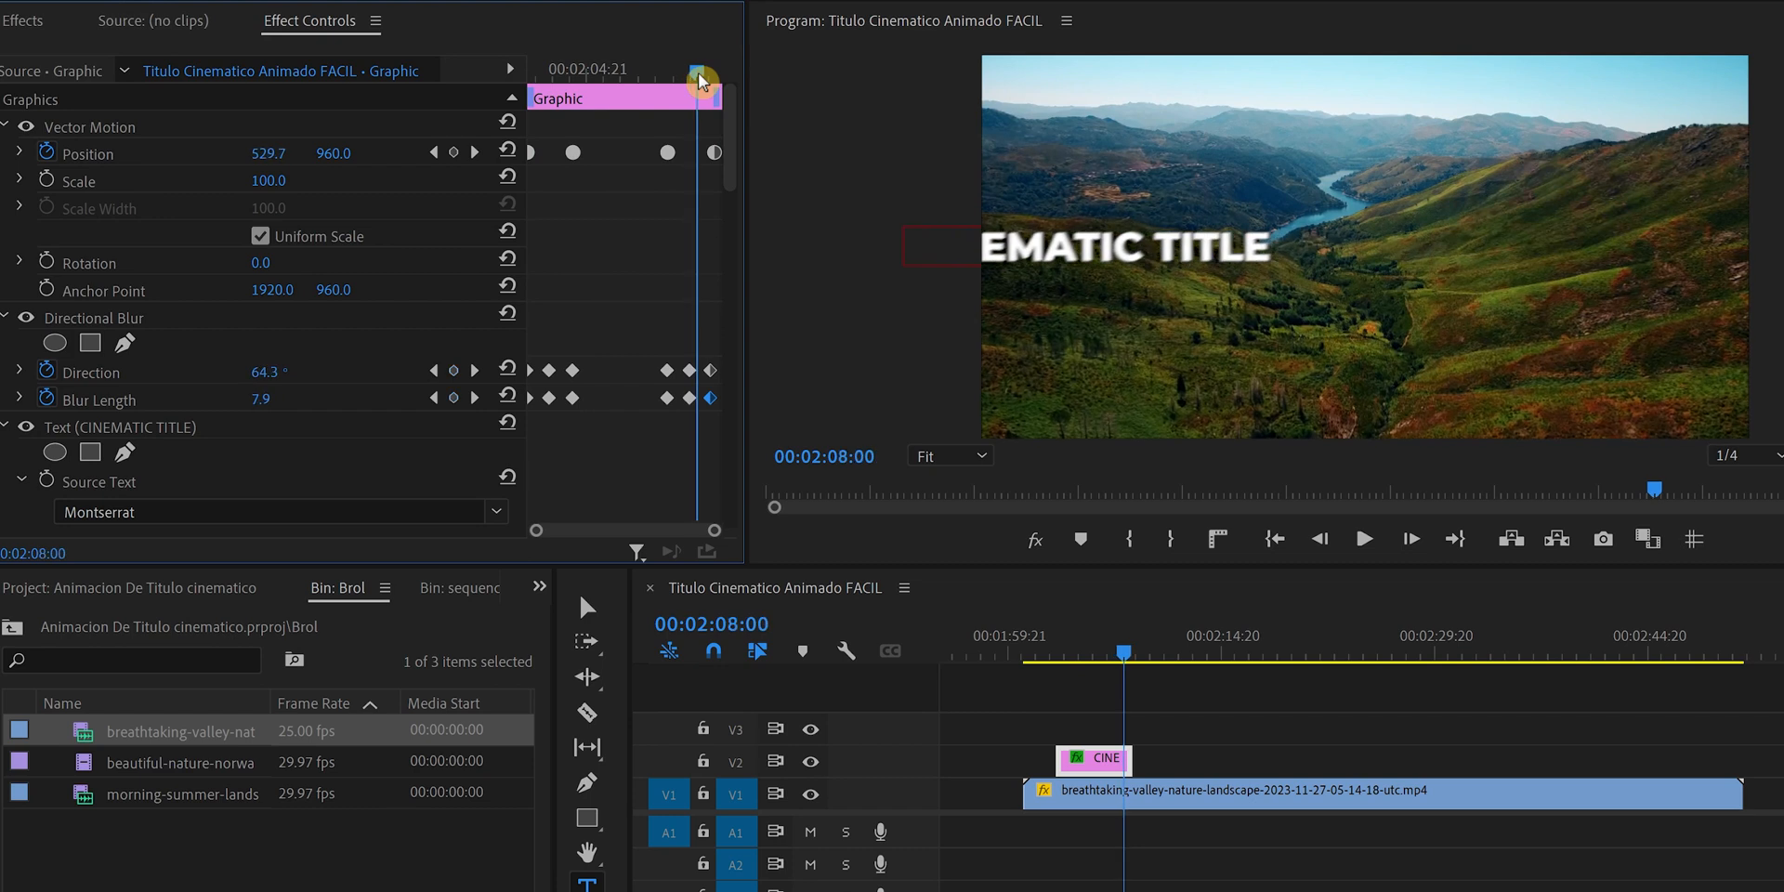
key("Right")
key("Right")
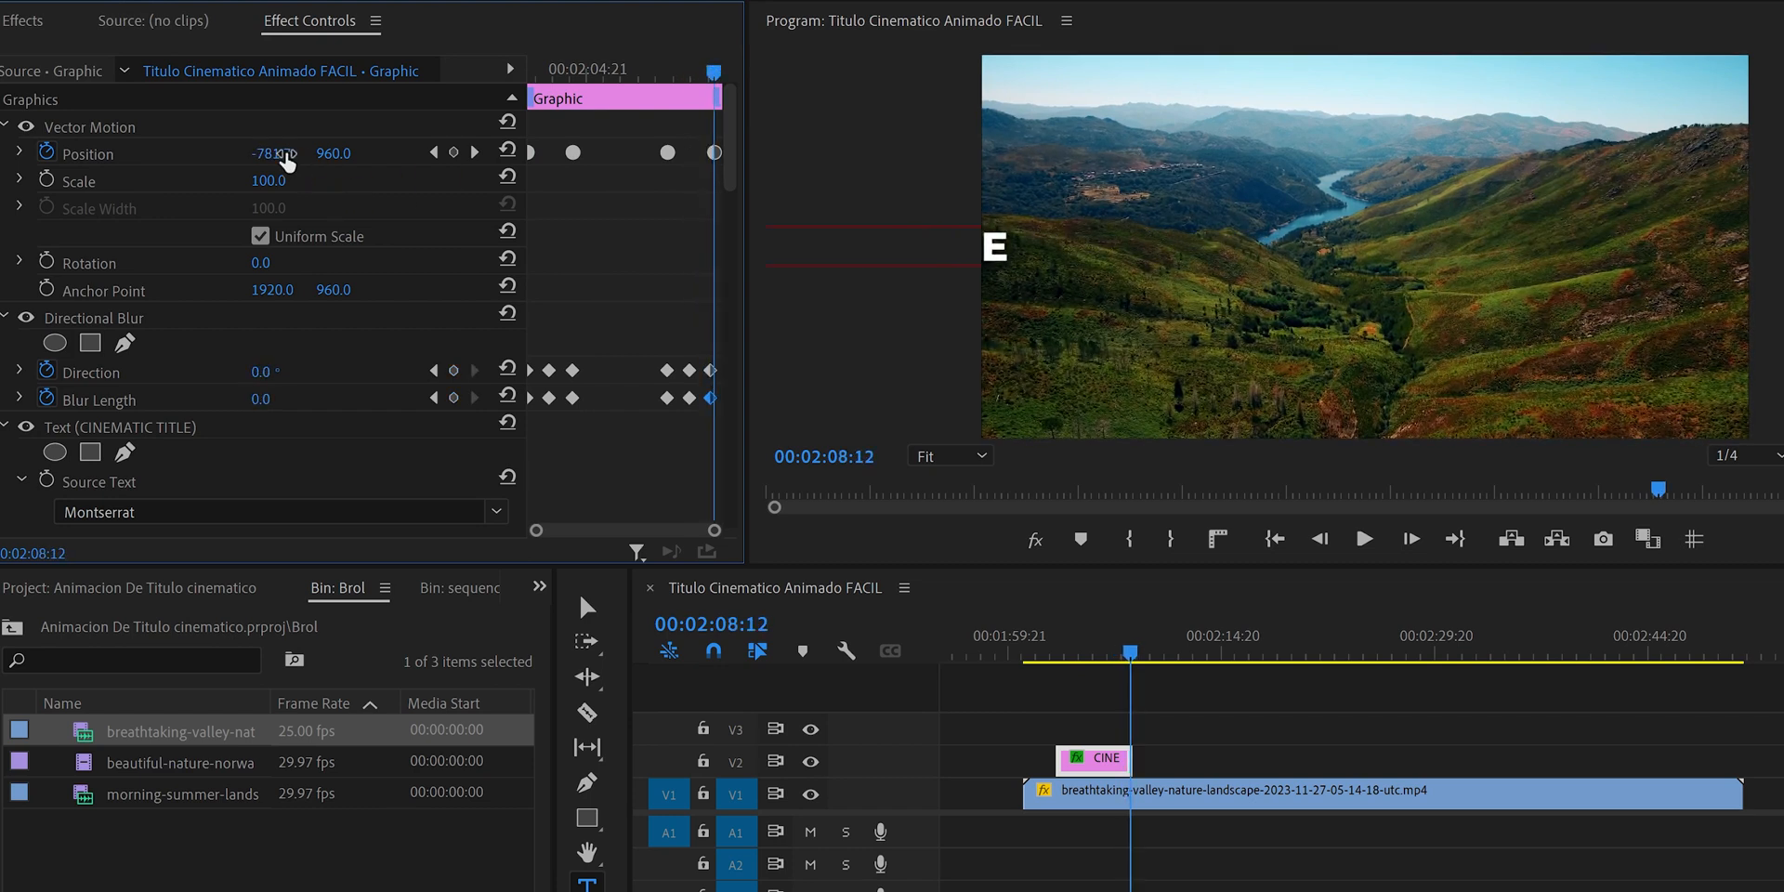
left_click_drag(271, 153, 873, 153)
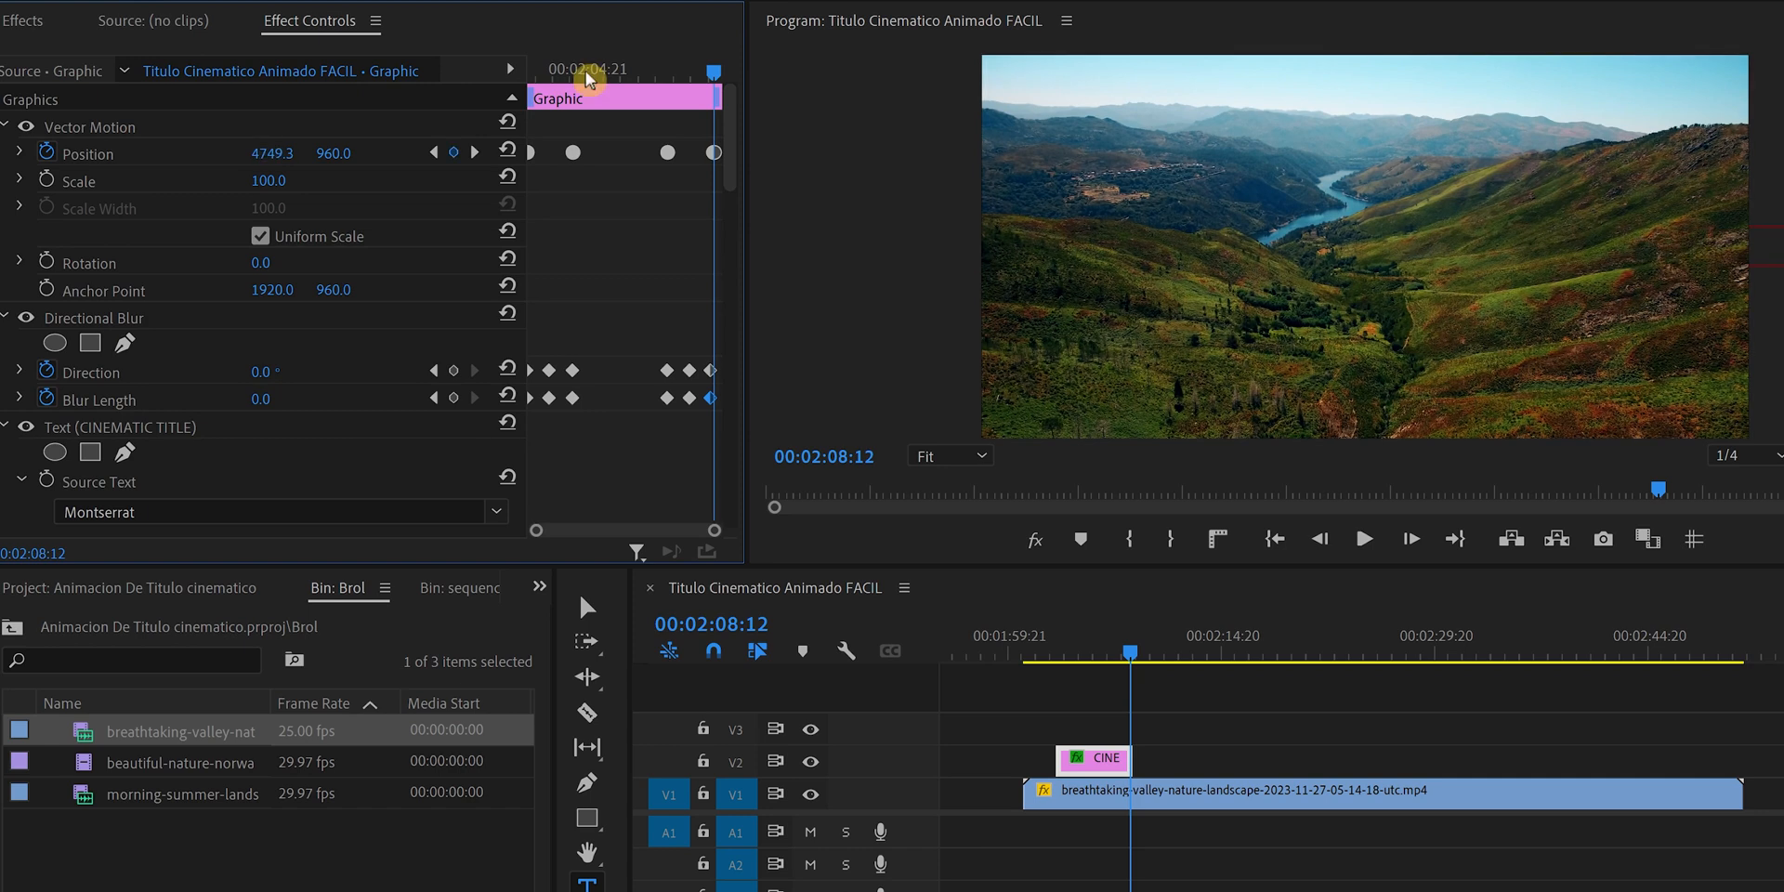
key("Up")
key("space")
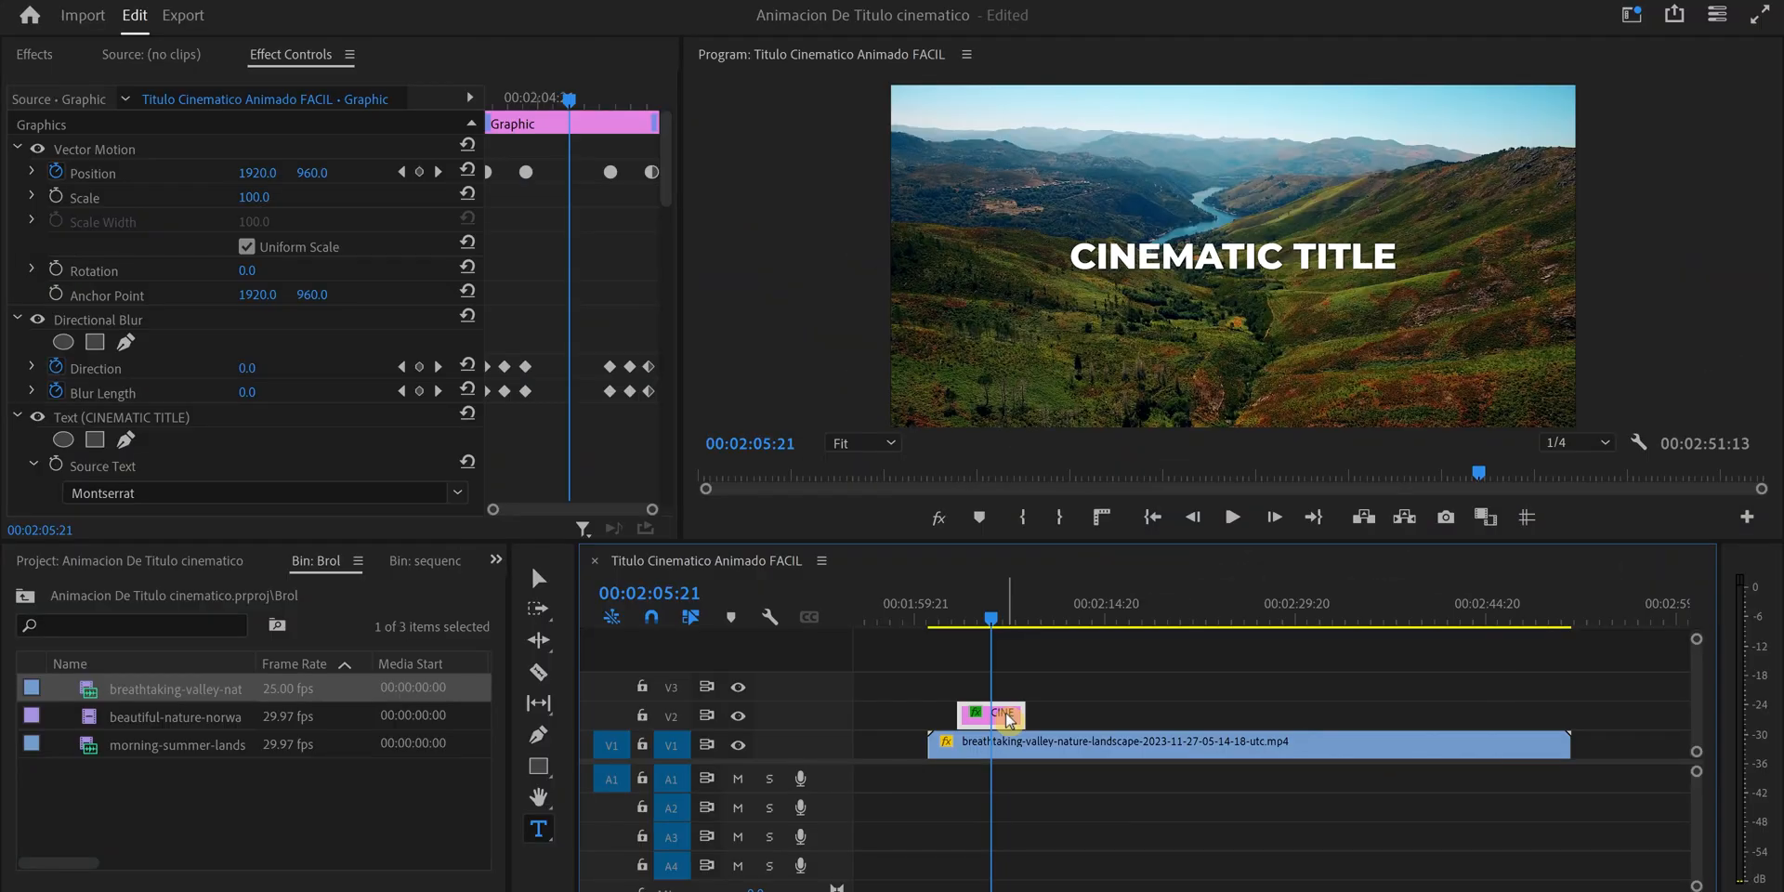
- Export the title clip as a Motion Graphics template named "animated title" to the local drive, and select the exported file in its folder
right_click(1008, 720)
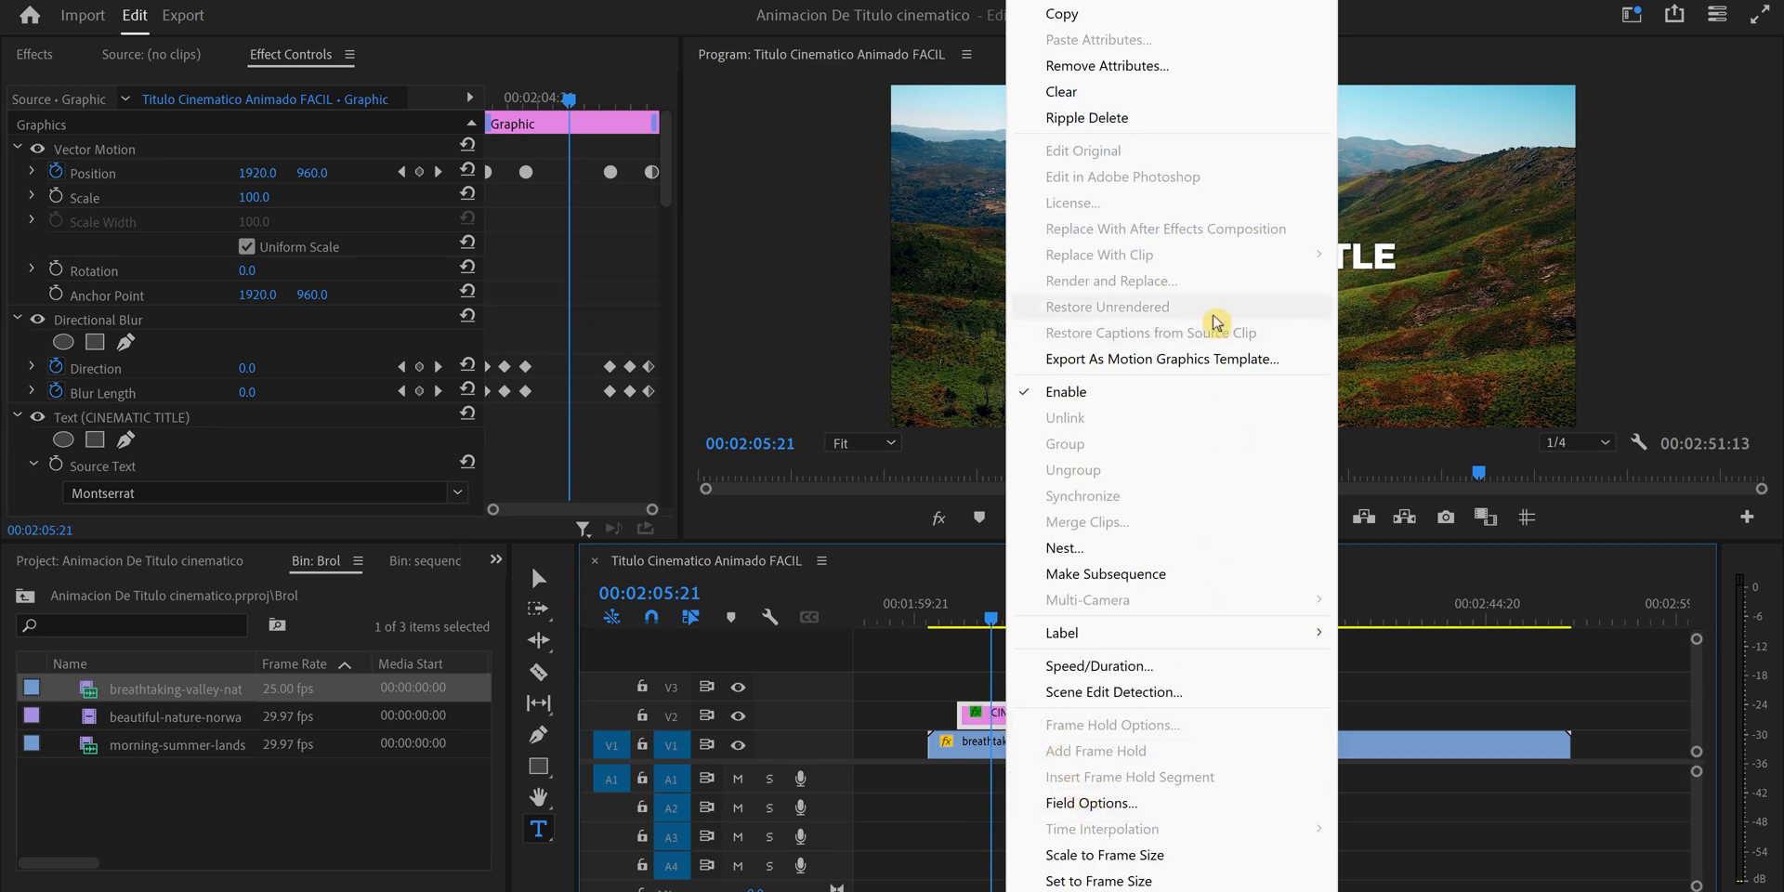
left_click(1162, 360)
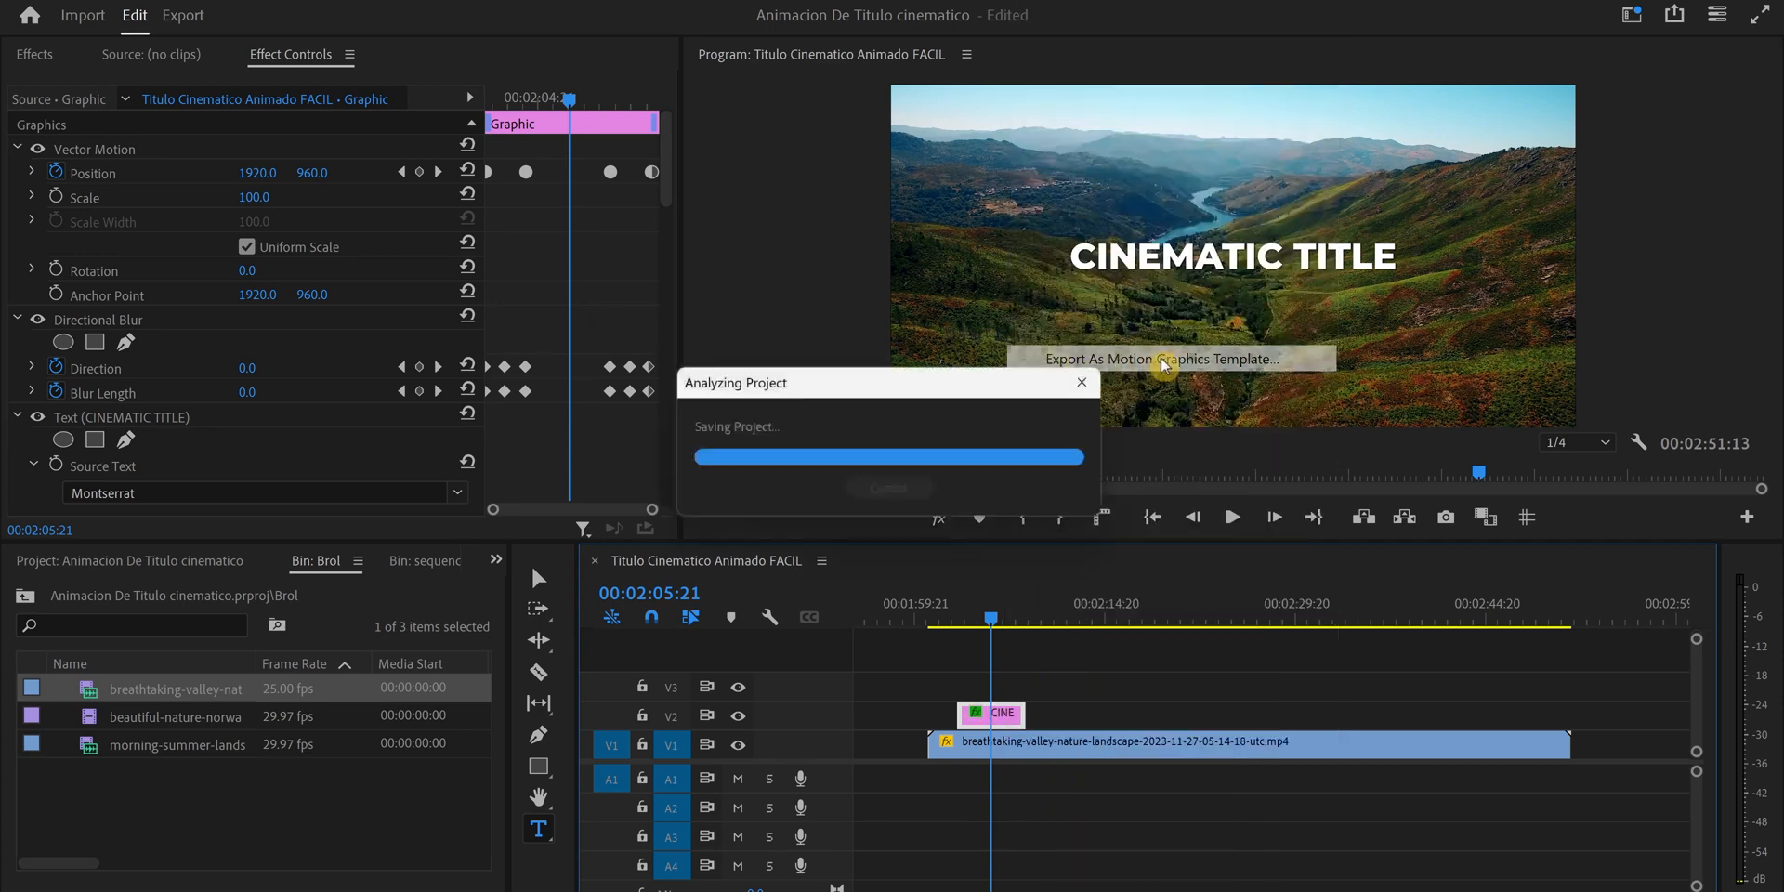
left_click_drag(862, 197, 610, 205)
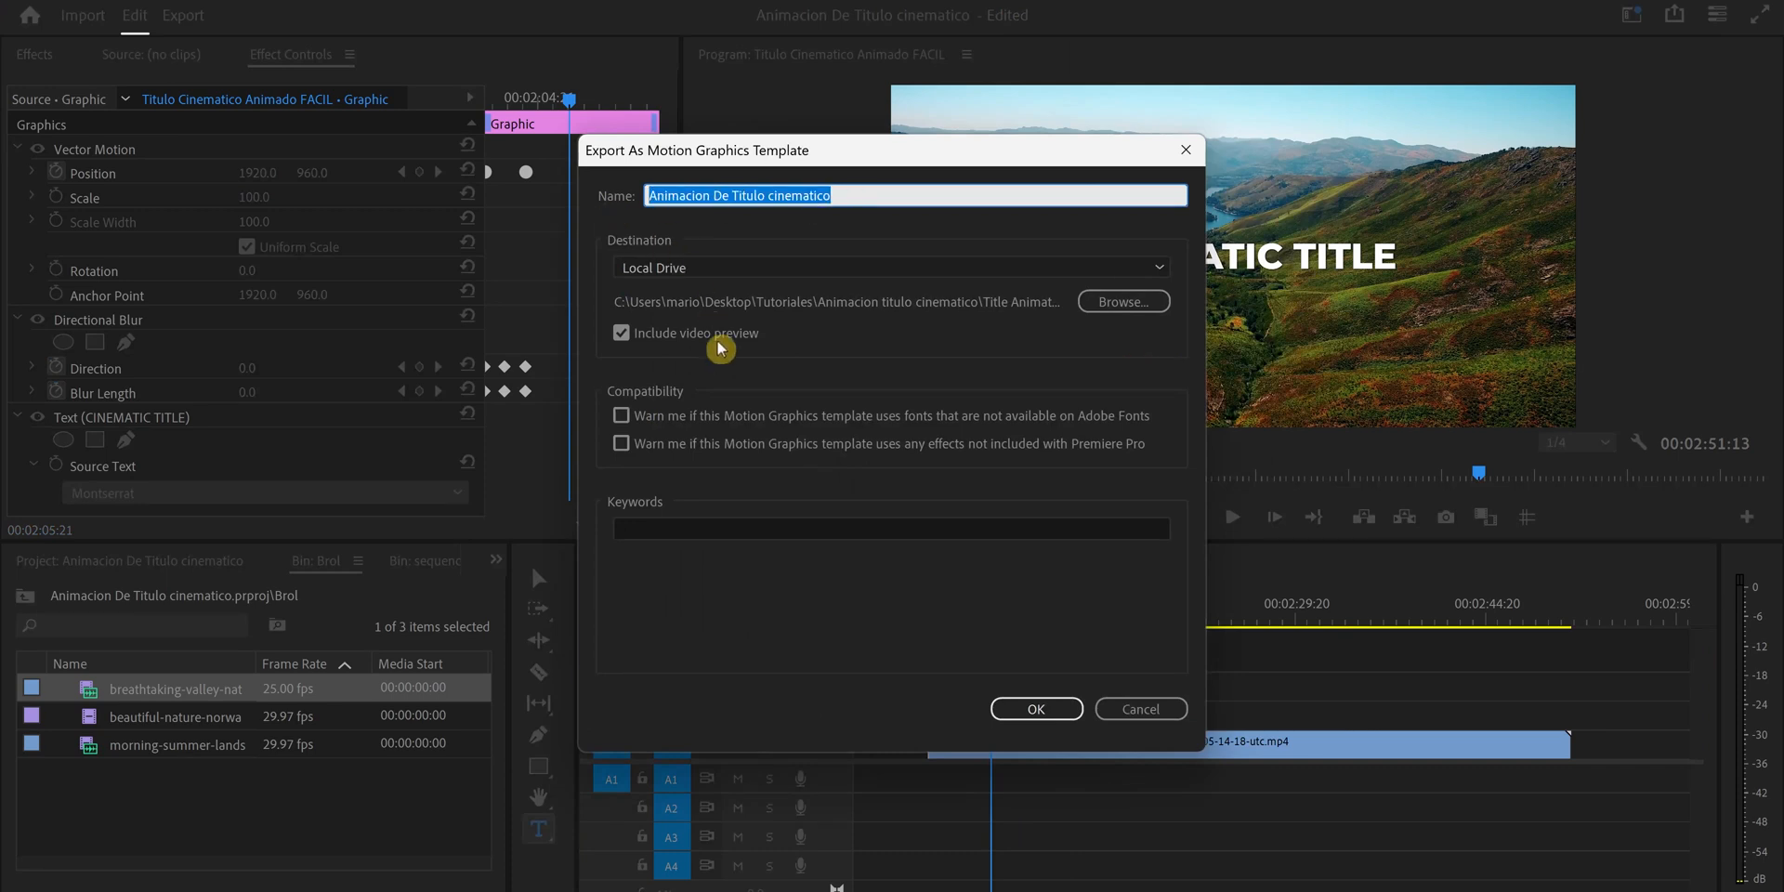
type("animated title")
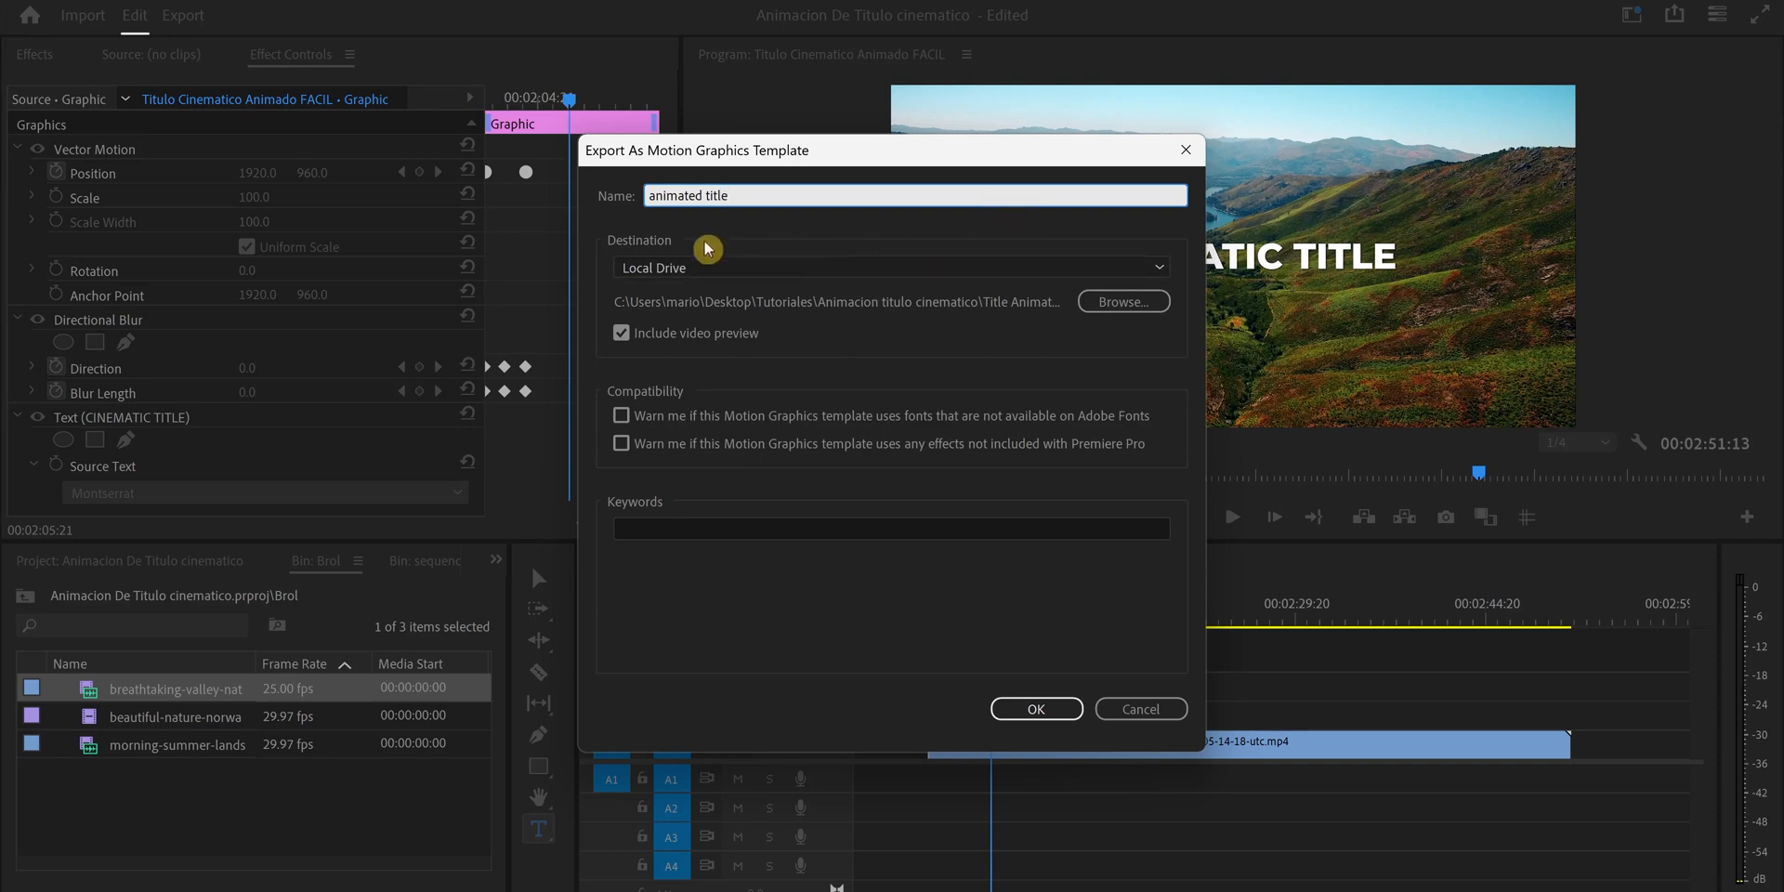
left_click(1057, 708)
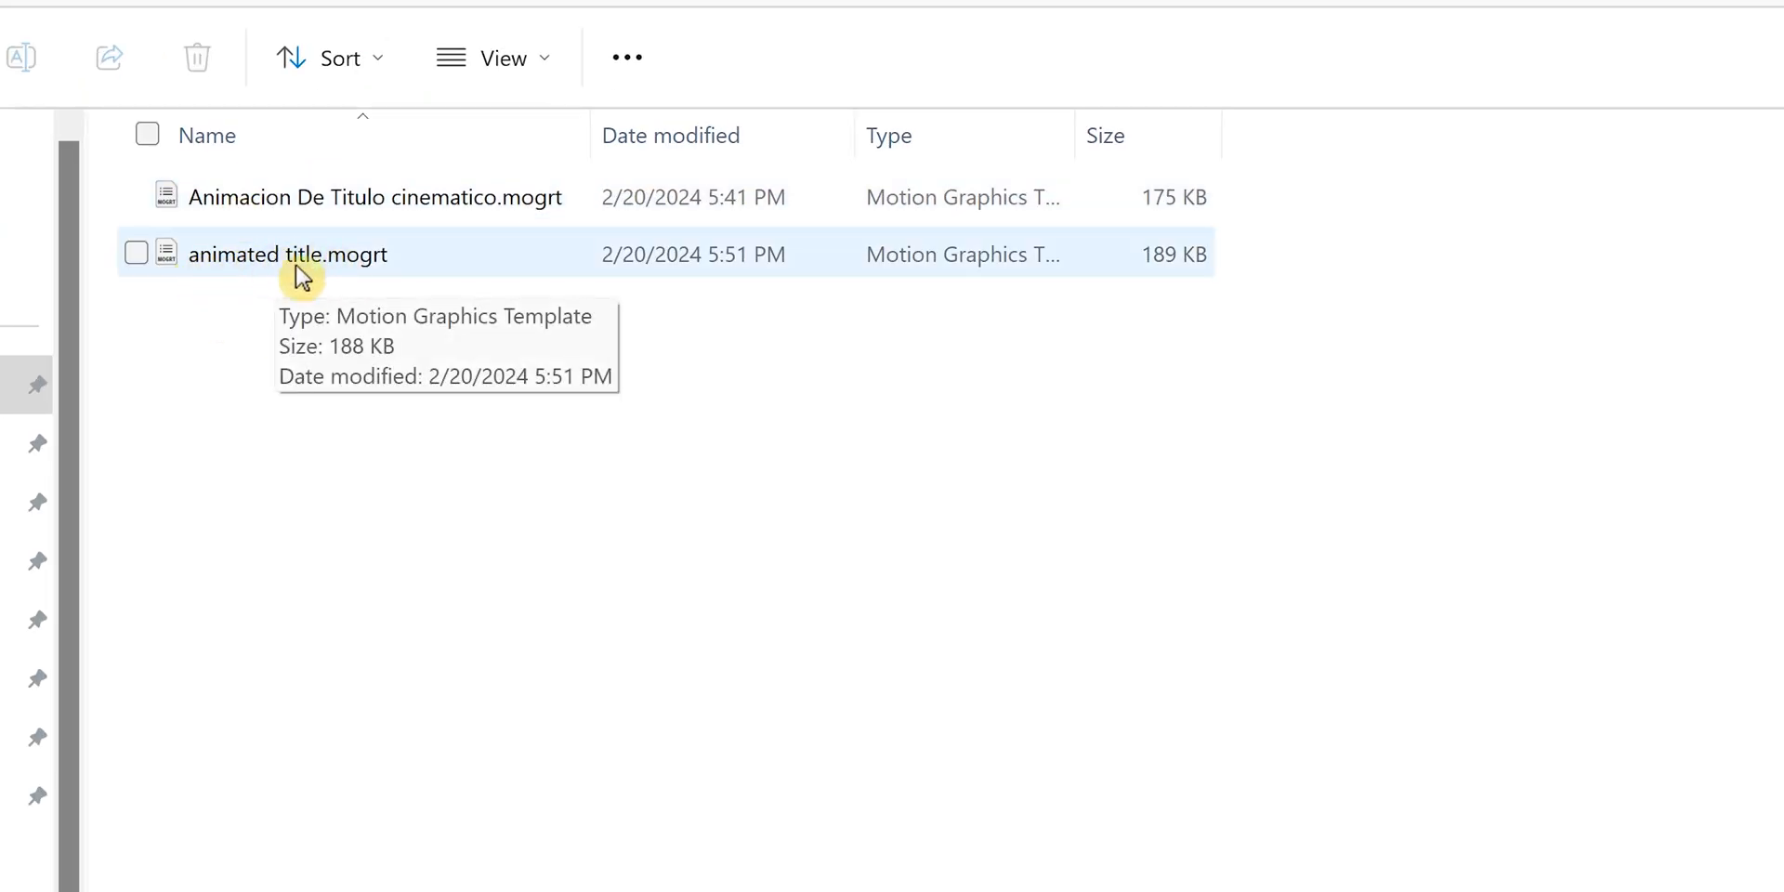
left_click(293, 259)
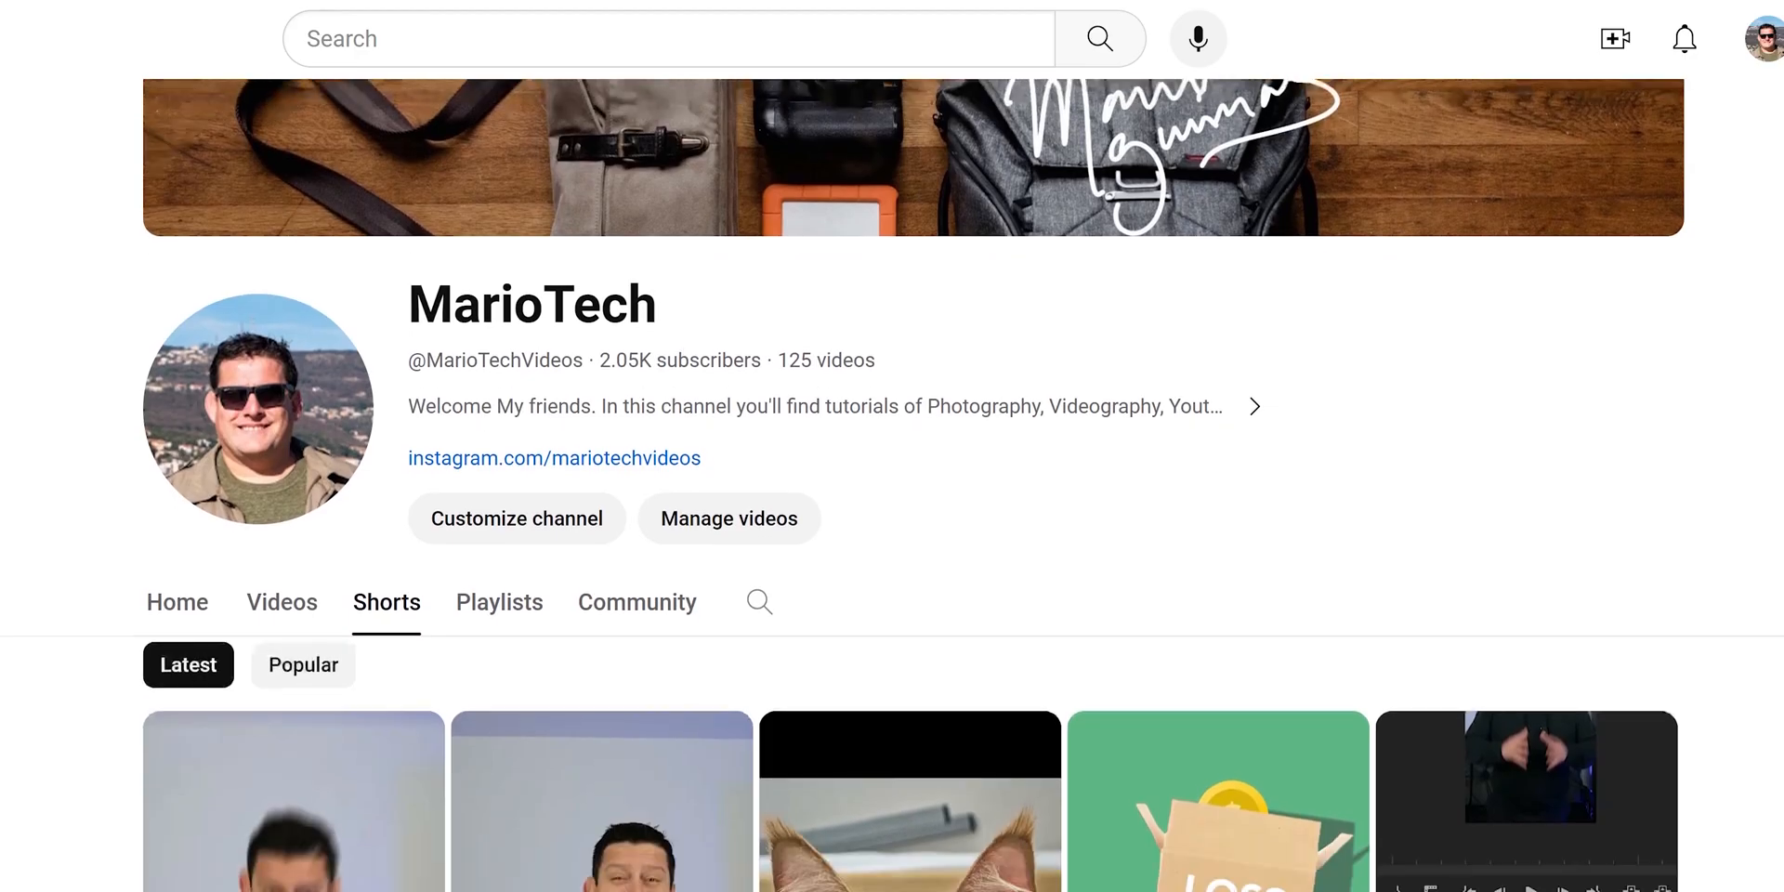
scroll(892, 483, "down", 15)
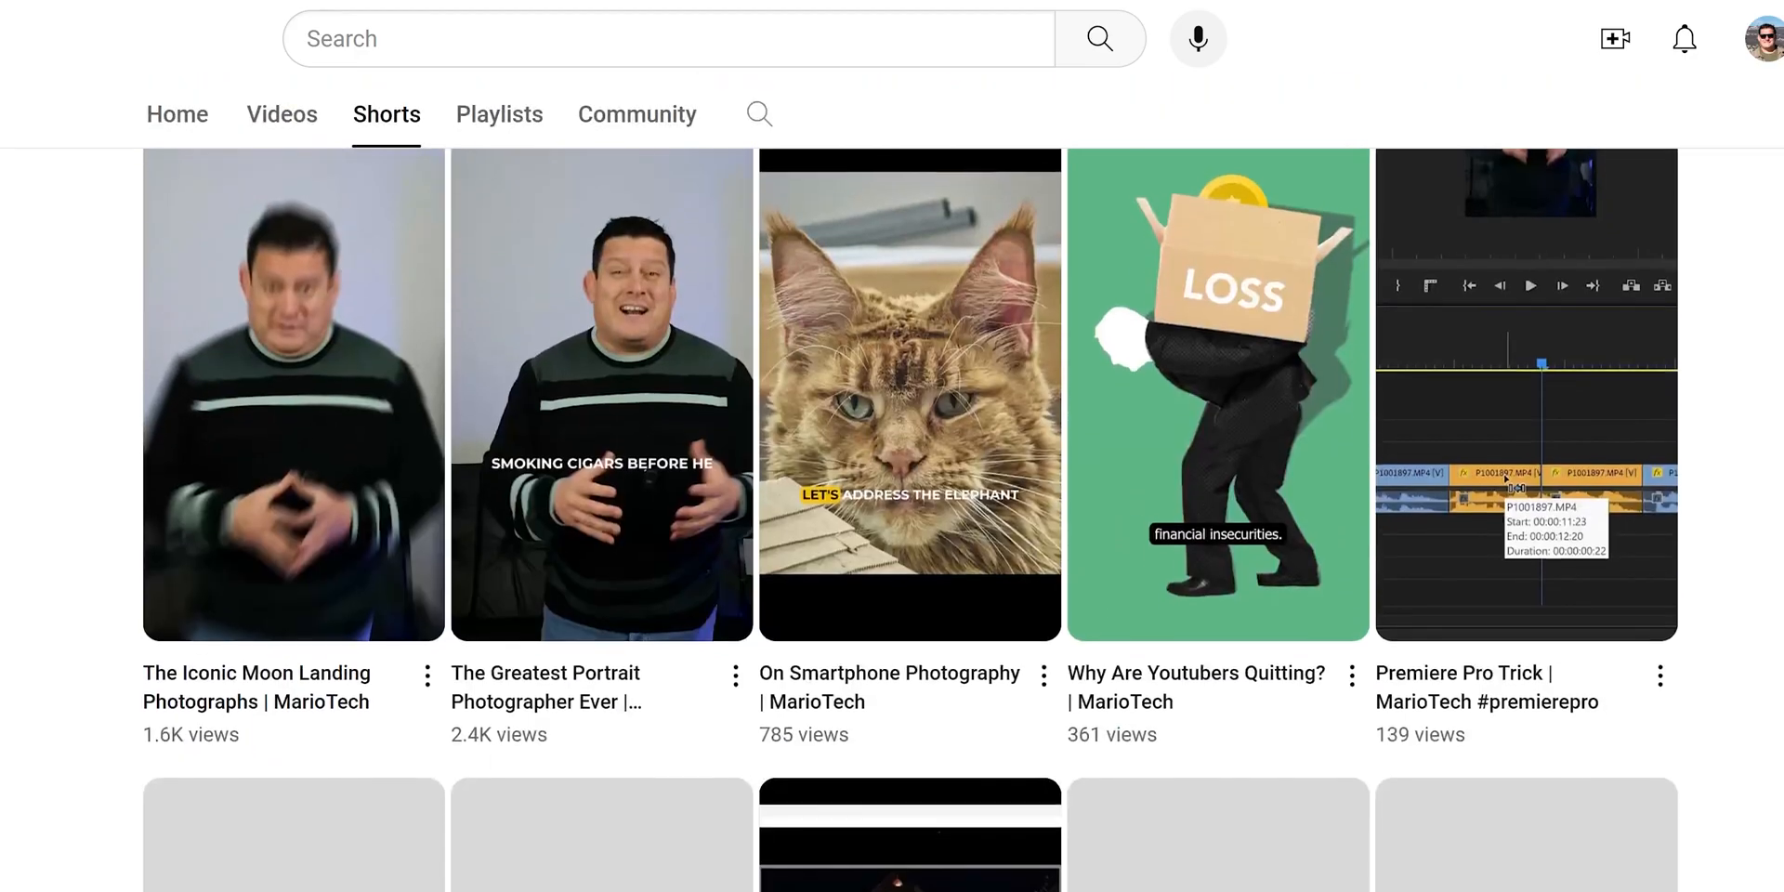
scroll(892, 520, "down", 15)
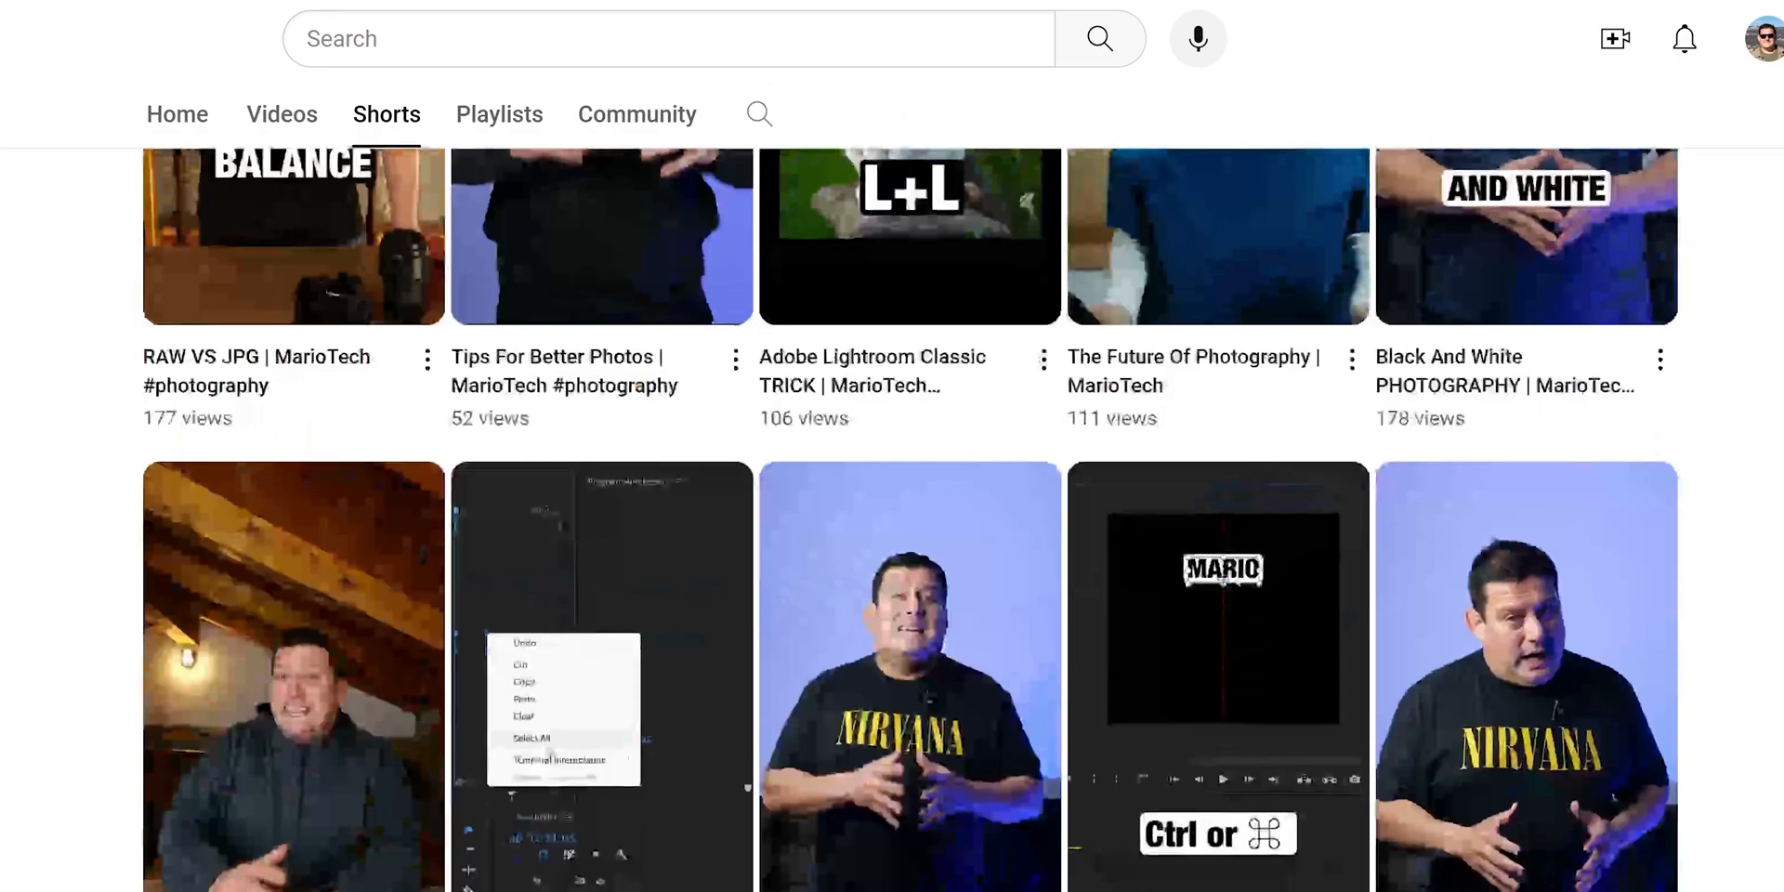
scroll(892, 520, "down", 12)
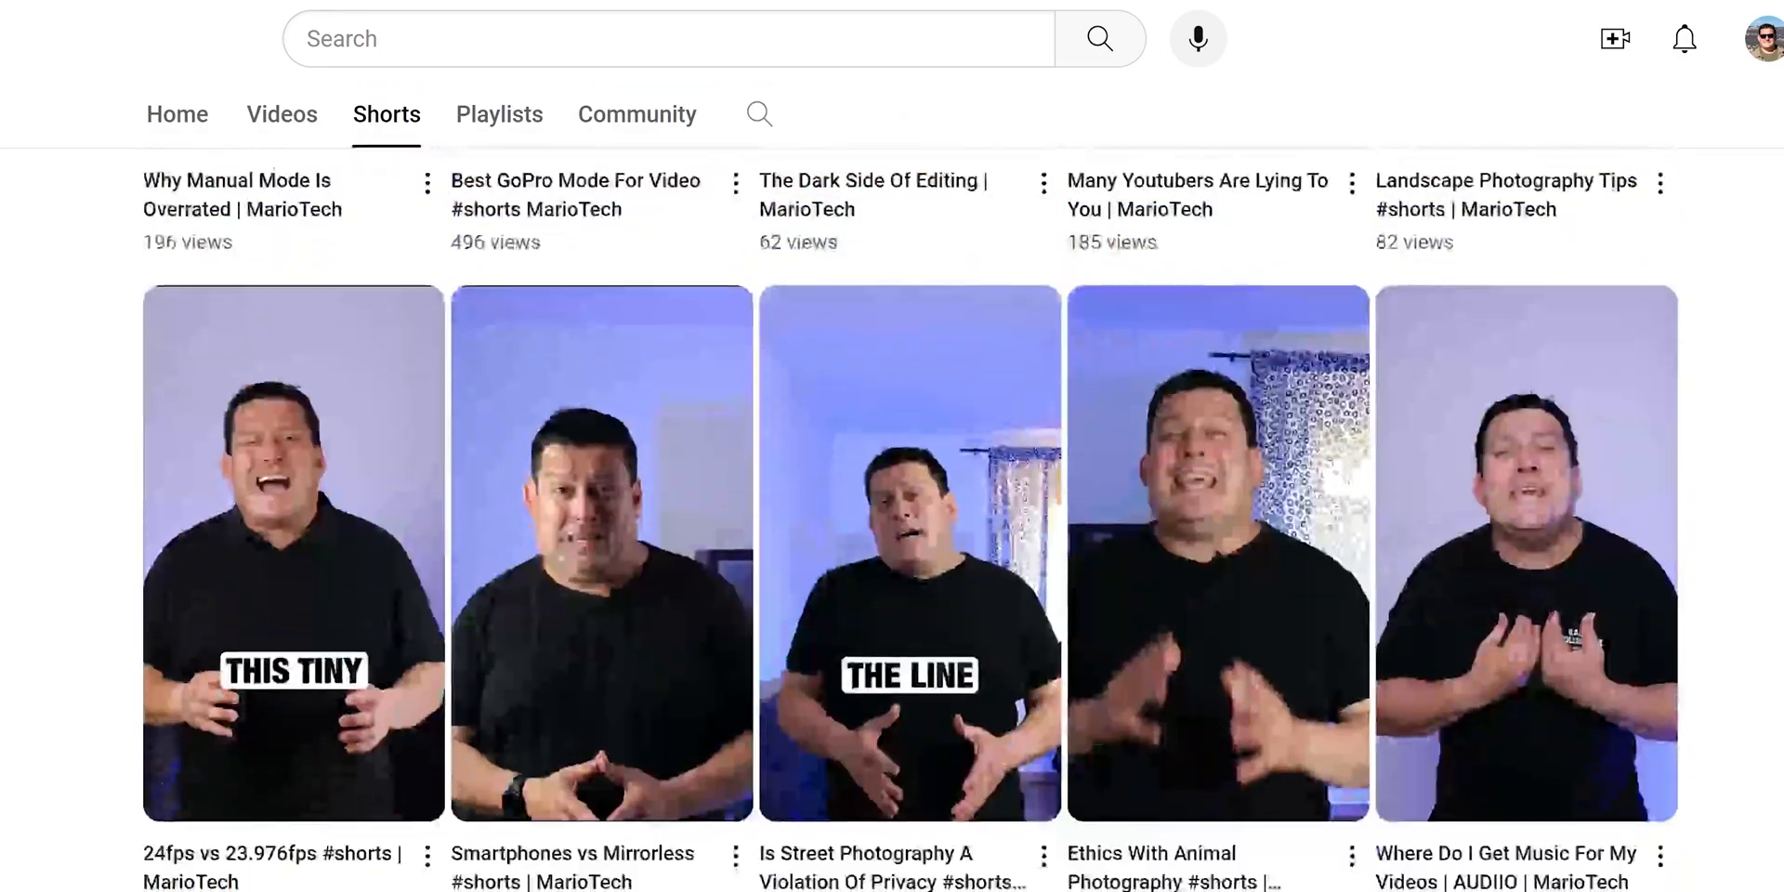